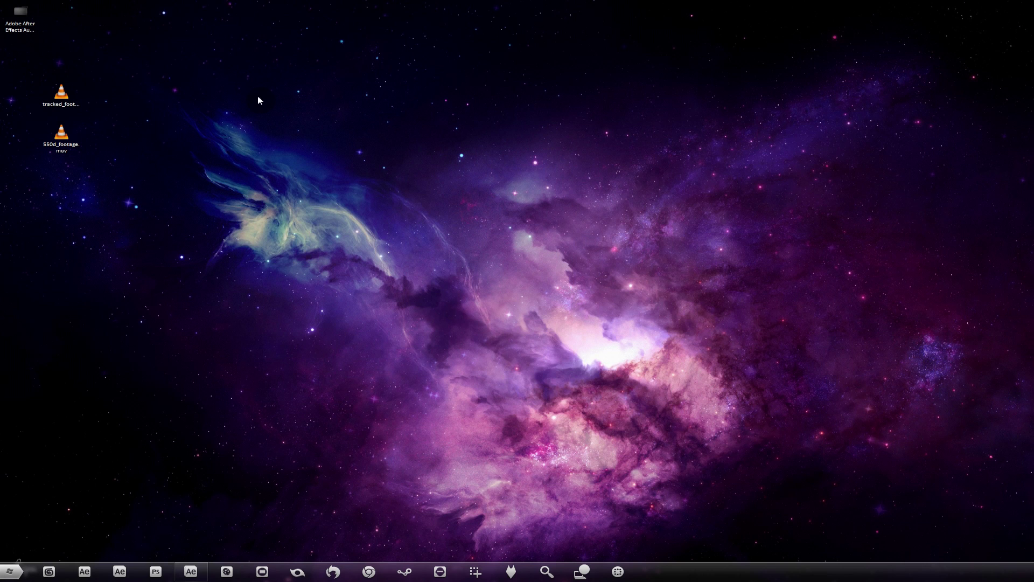
Step: Switch to After Effects and scrub through the tracked_footage composition, examining the tracked title at several points up to about 7 seconds
left_click(191, 571)
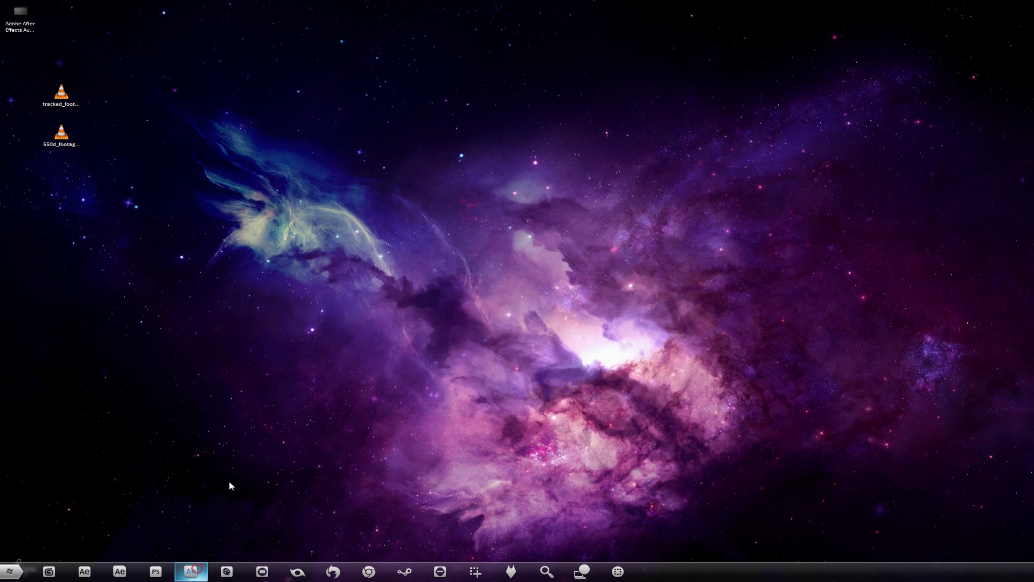
key("period")
left_click_drag(360, 158, 477, 279)
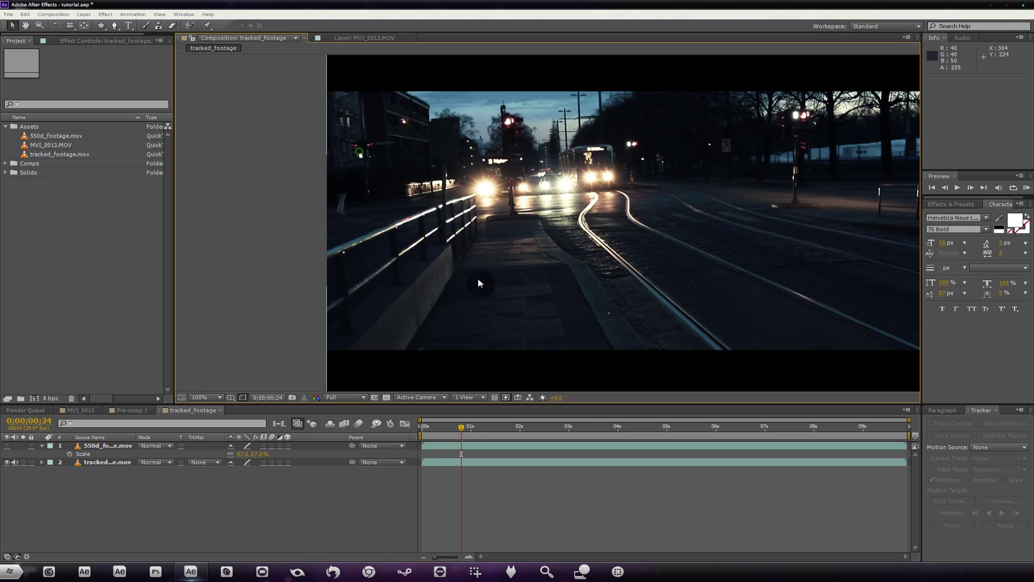
left_click_drag(461, 427, 721, 427)
scroll(577, 221, "up", 1)
left_click_drag(638, 266, 634, 264)
scroll(634, 264, "down", 1)
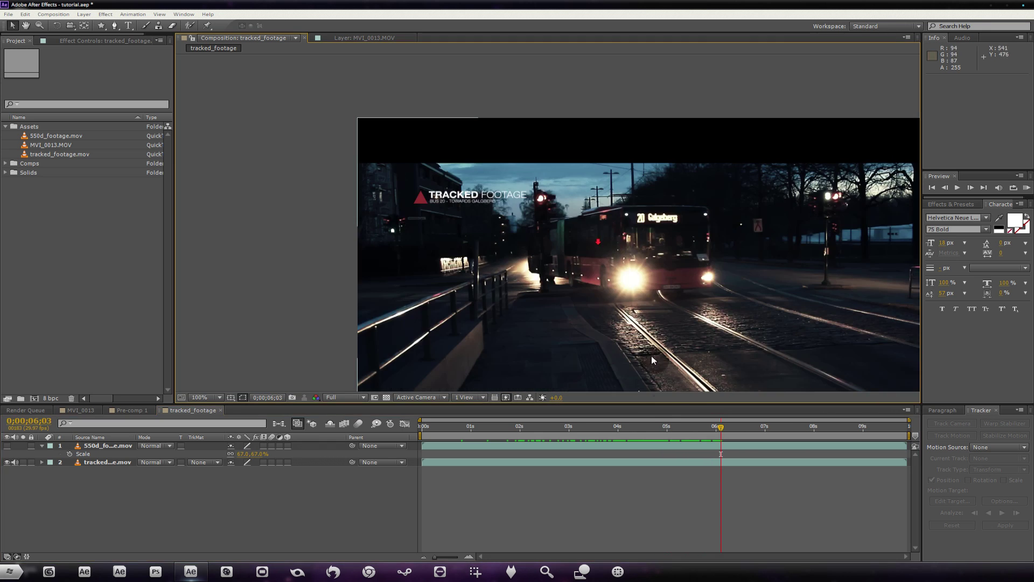
left_click_drag(731, 425, 652, 426)
scroll(514, 154, "up", 4)
scroll(514, 253, "down", 4)
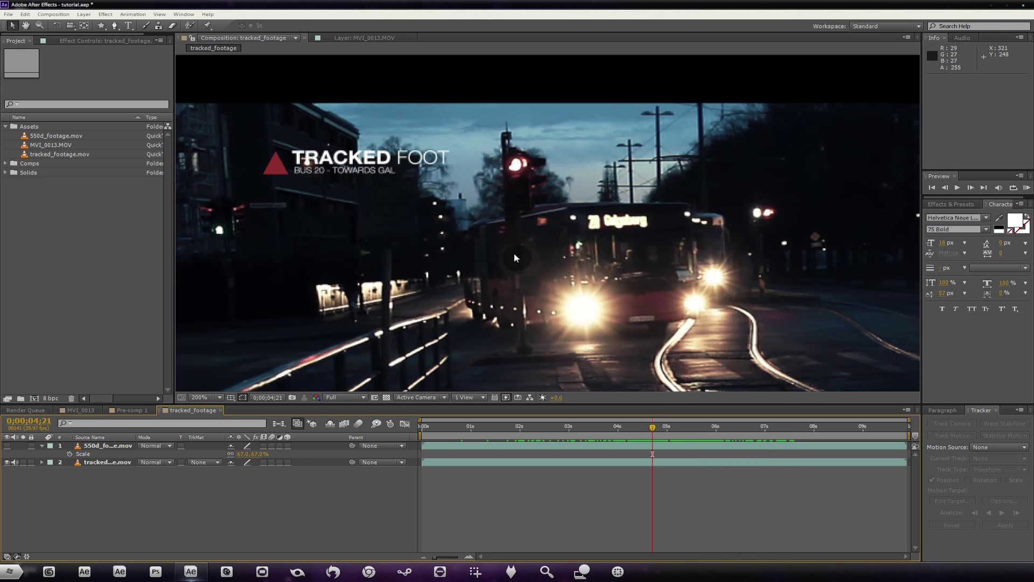
left_click_drag(636, 431, 787, 427)
scroll(756, 308, "down", 2)
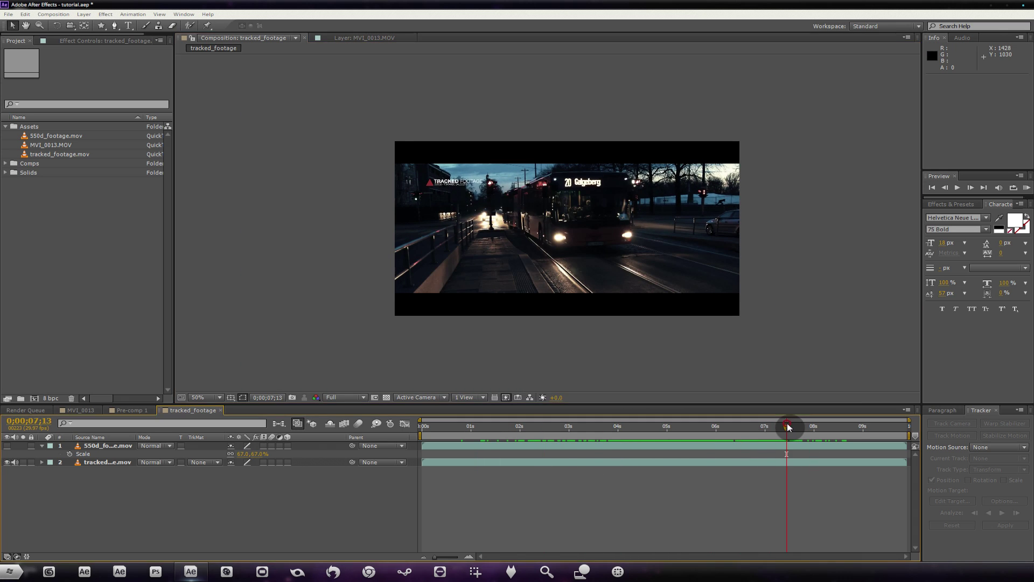
scroll(611, 277, "up", 2)
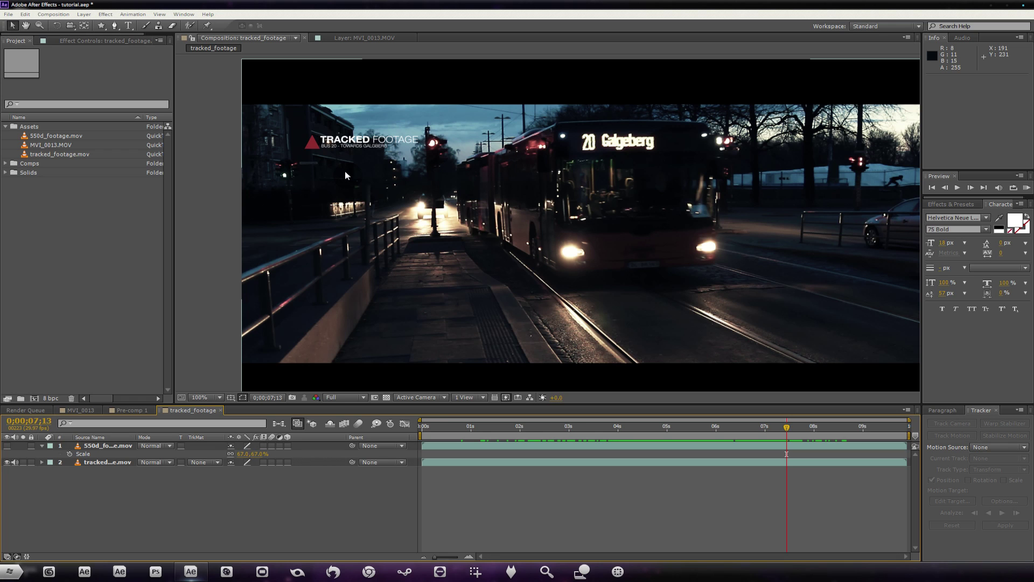
Step: Preview the original 550d_footage layer, then hide it and preview the tracked footage for comparison
left_click_drag(68, 135, 18, 451)
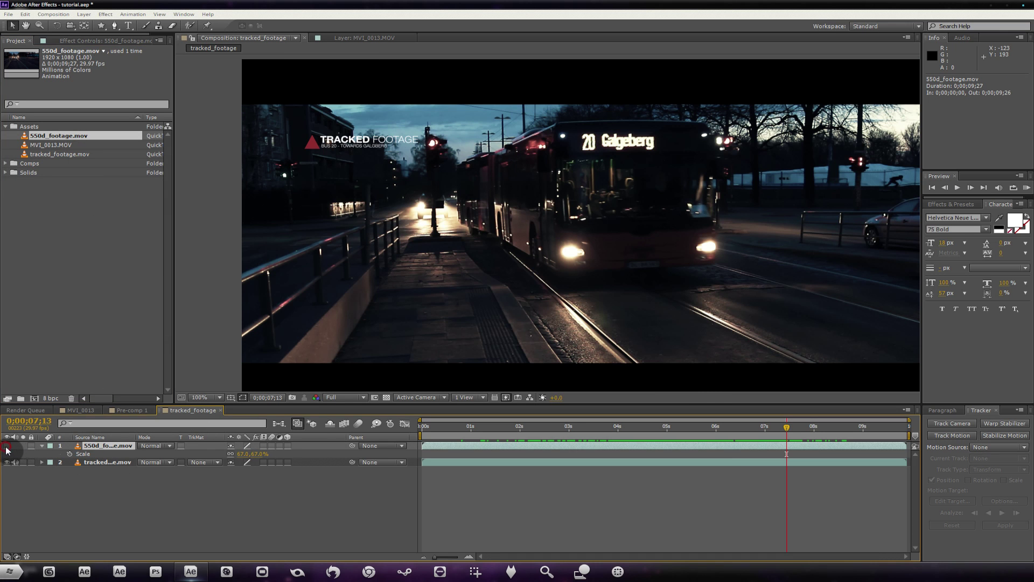
left_click(7, 446)
scroll(547, 242, "down", 2)
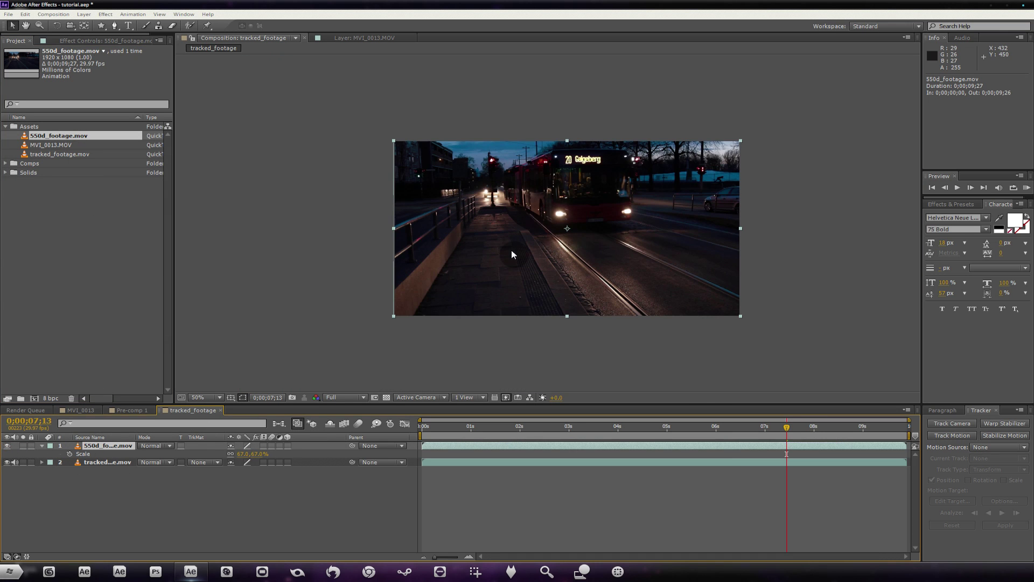
key("KP_0")
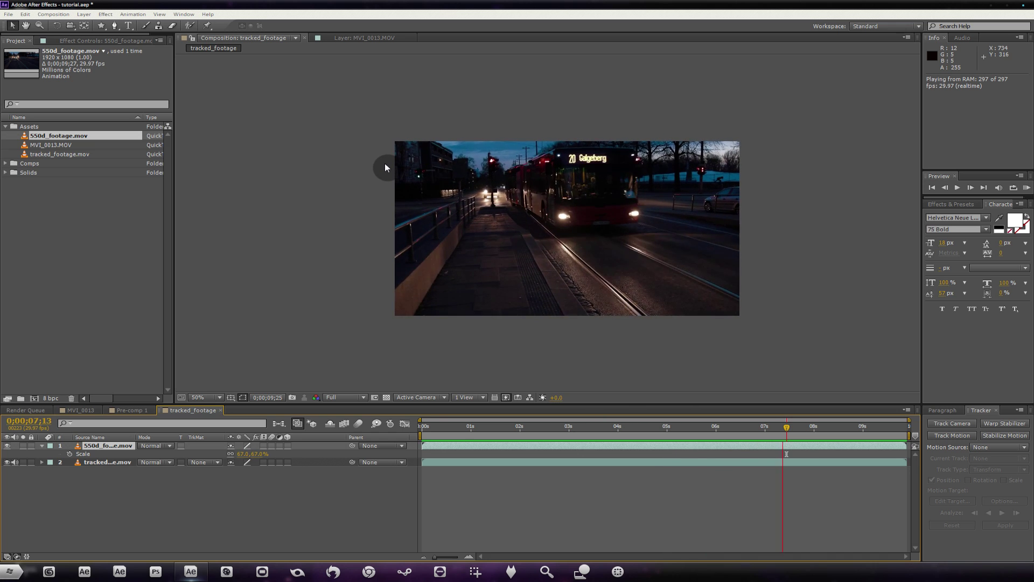
left_click(7, 445)
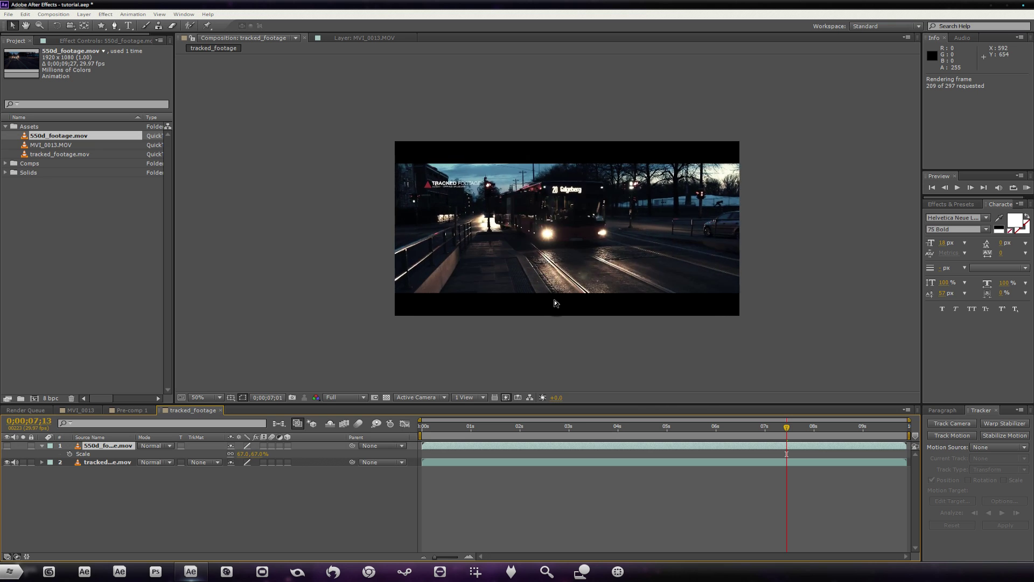
left_click(617, 295)
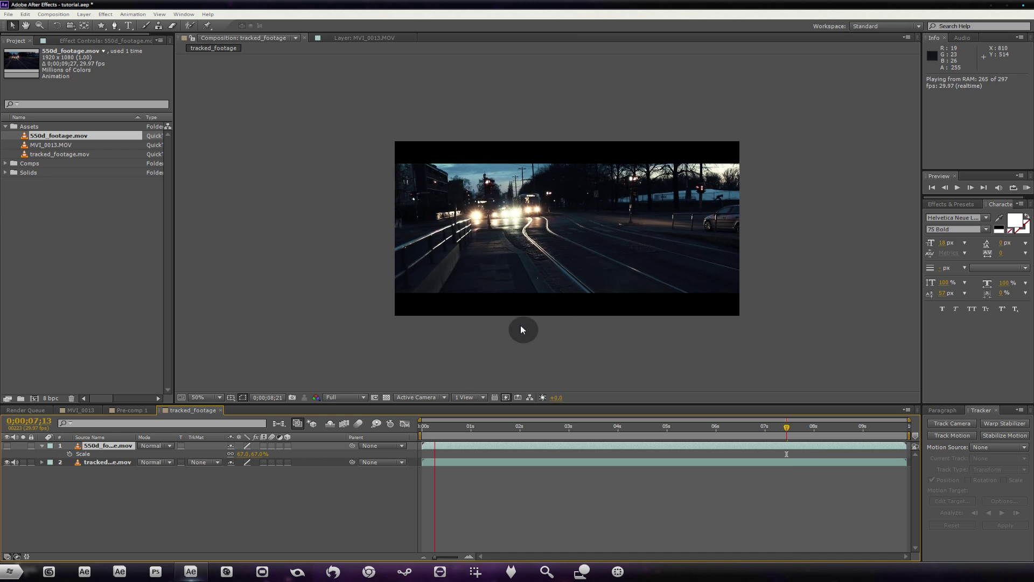
left_click(480, 385)
Step: Create a new composition from 550d_footage.mov and inspect its full frame
left_click_drag(44, 139, 36, 404)
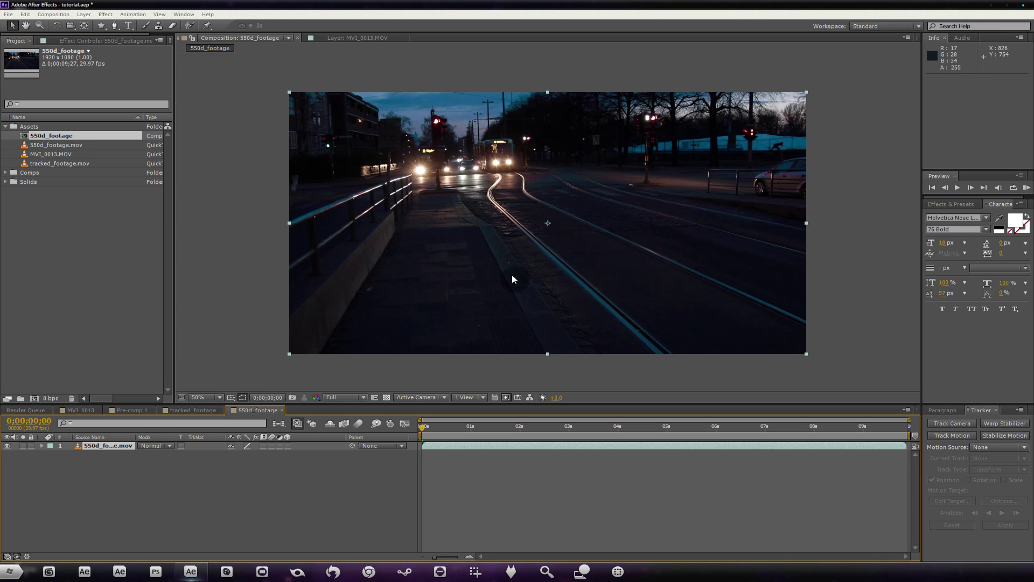
left_click(409, 84)
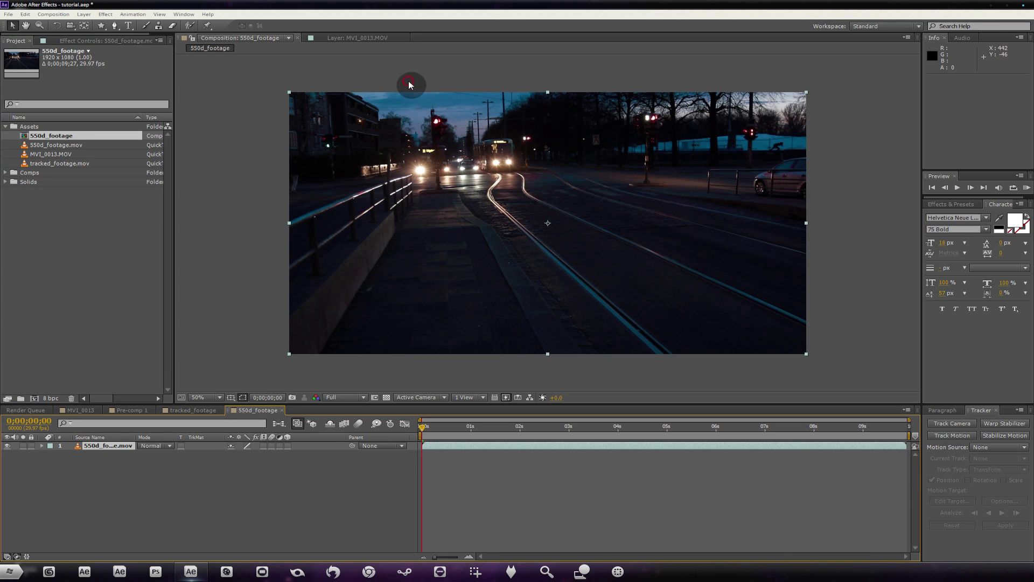
key("period")
key("period")
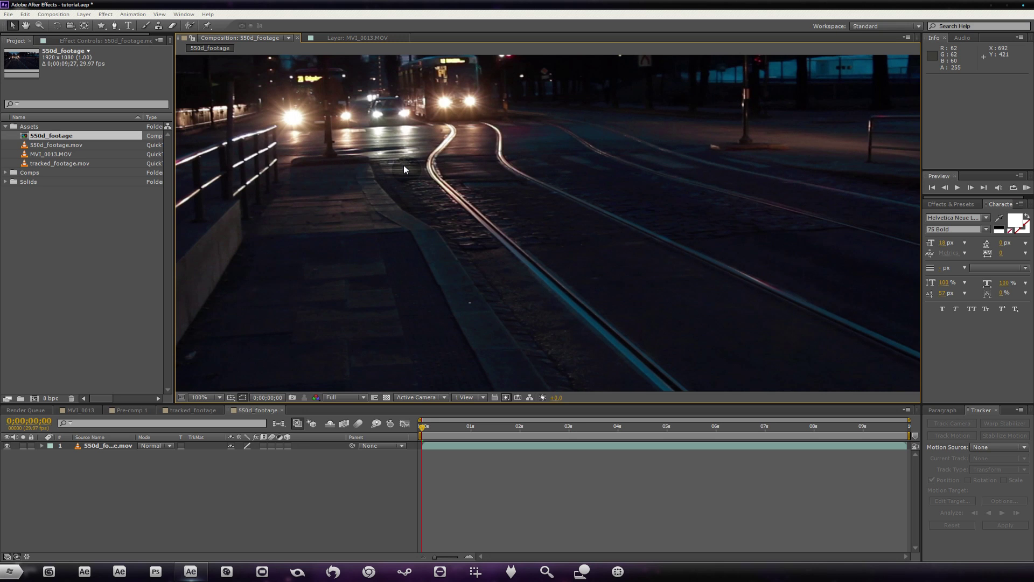
key("comma")
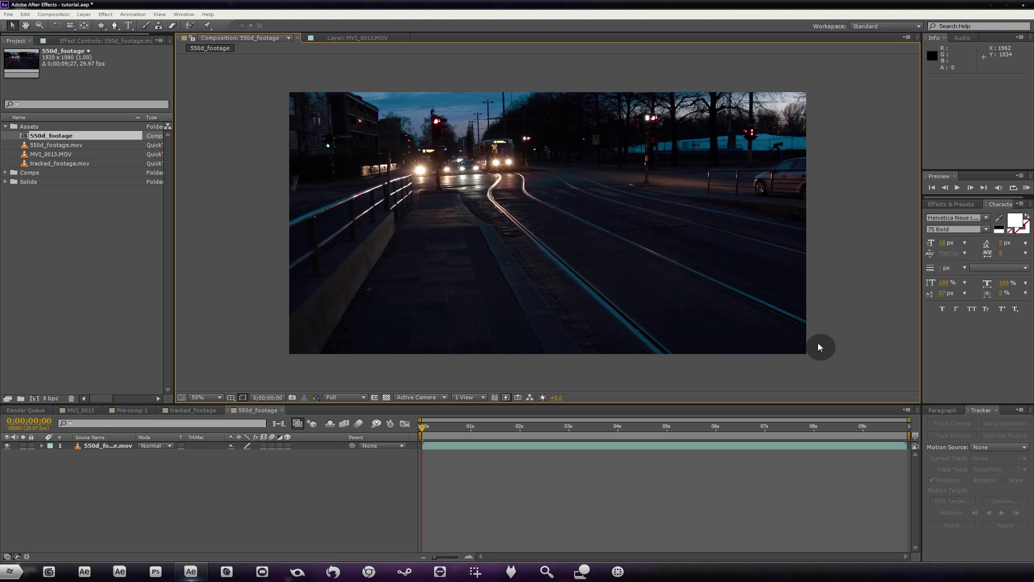
left_click(625, 139)
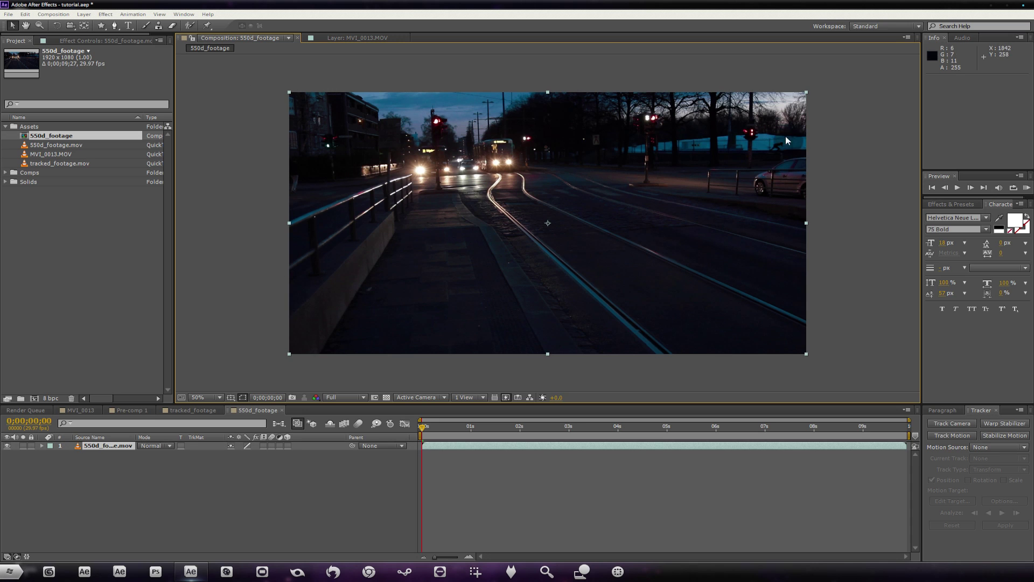
left_click(256, 85)
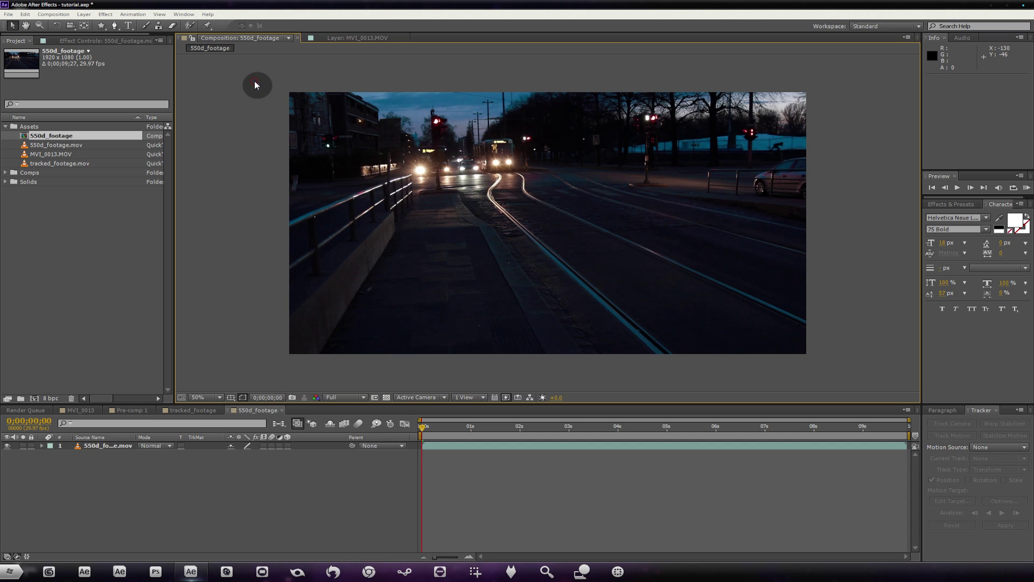
Step: Change the 550d_footage composition's size to 1280 px wide and 720 px high
left_click(66, 15)
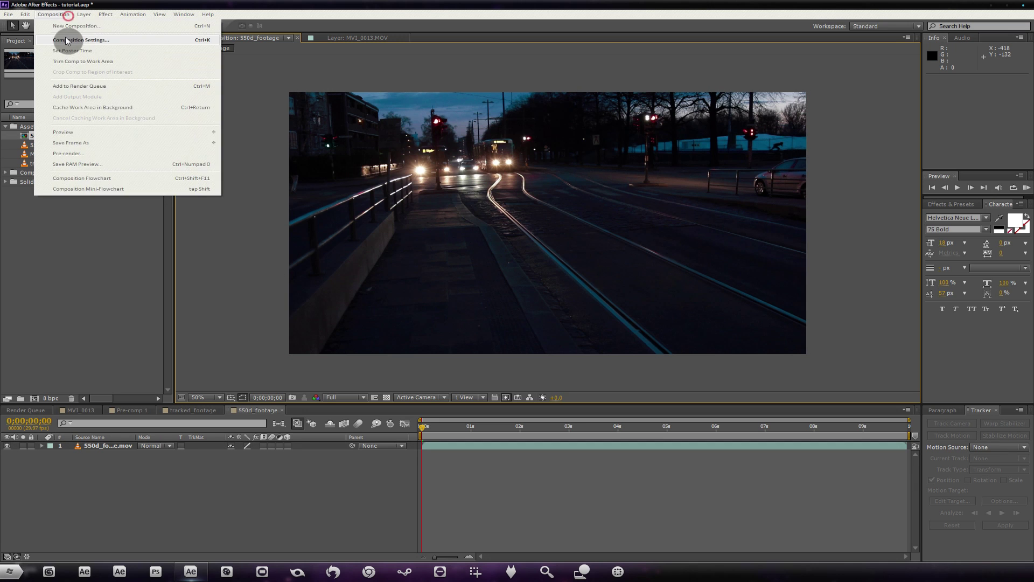
left_click(76, 46)
left_click(459, 201)
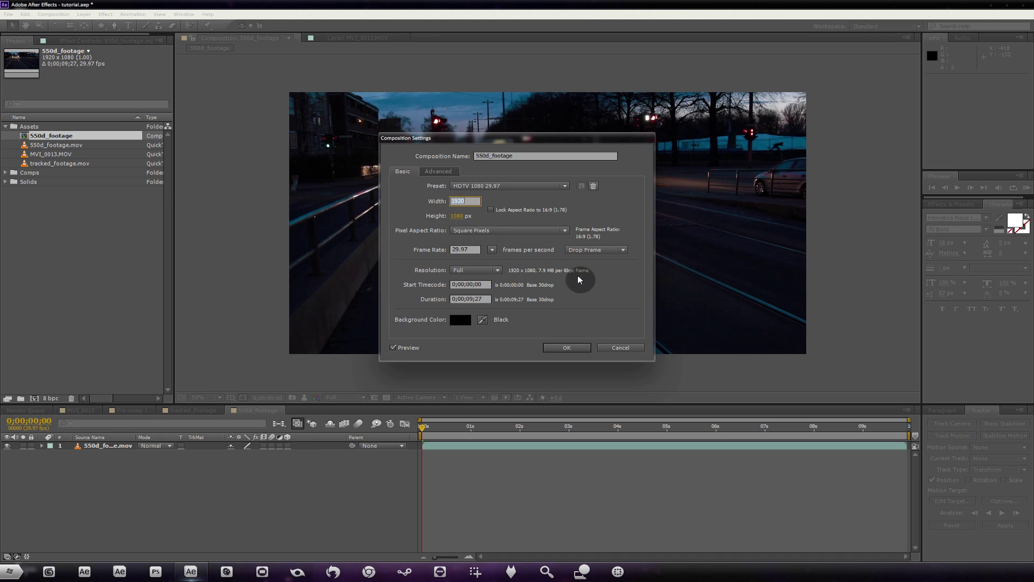
type("1280")
key("Tab")
type("6720")
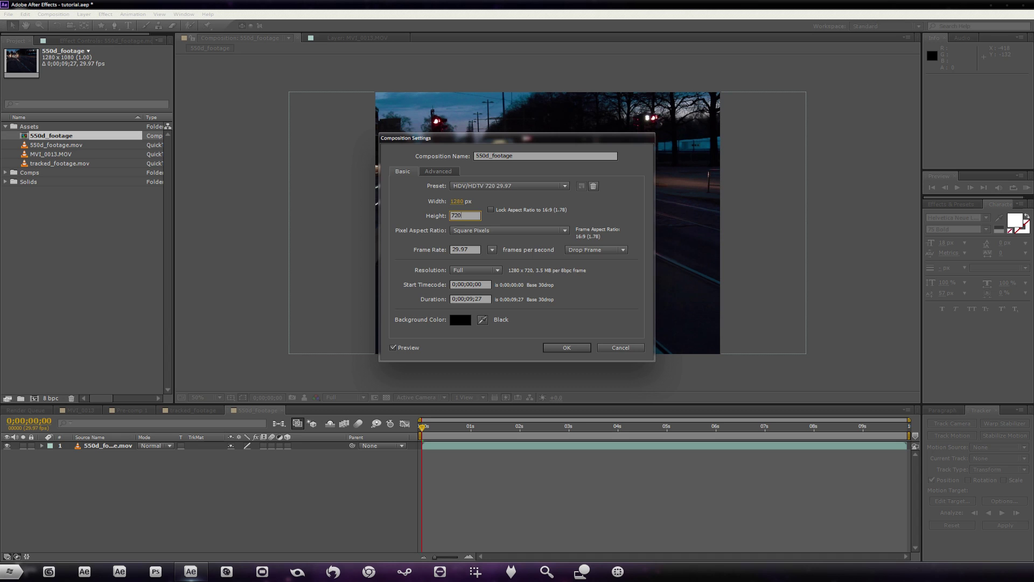
left_click(392, 231)
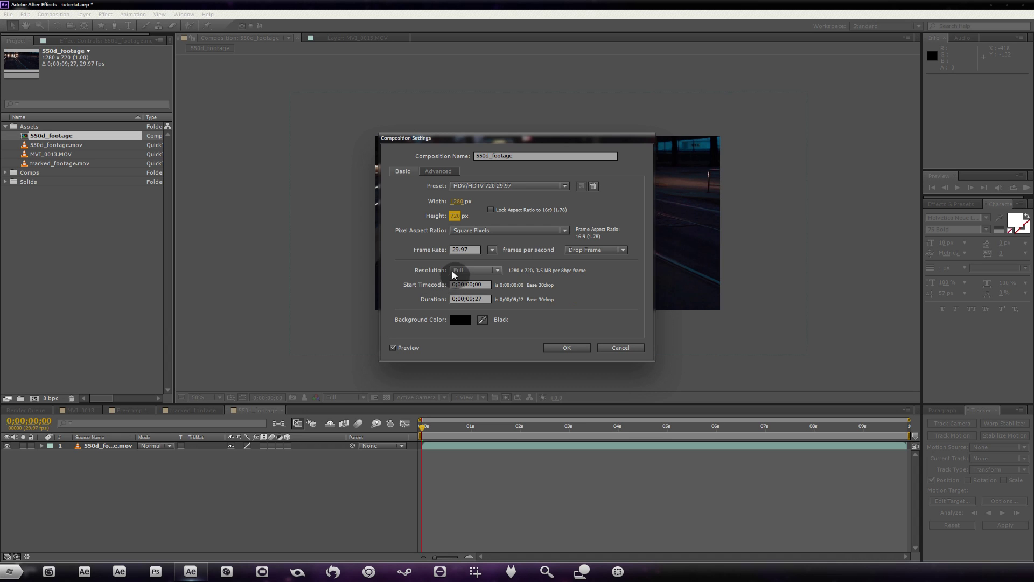
left_click(557, 345)
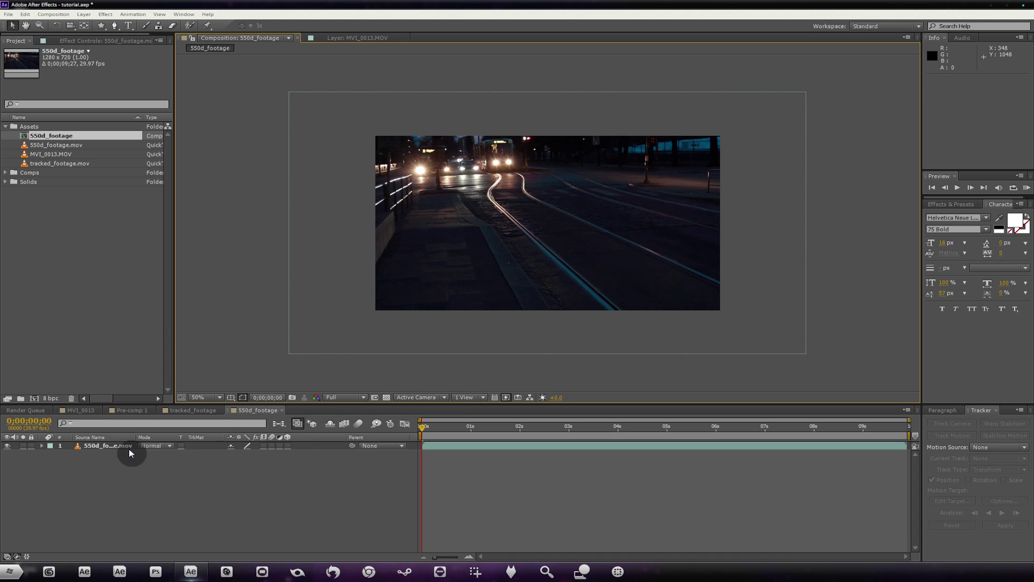
Step: Scale the 550d_footage layer to 67% so it fits the composition frame, and check the framing
left_click(128, 452)
key("s")
left_click(245, 454)
type("67")
left_click(274, 485)
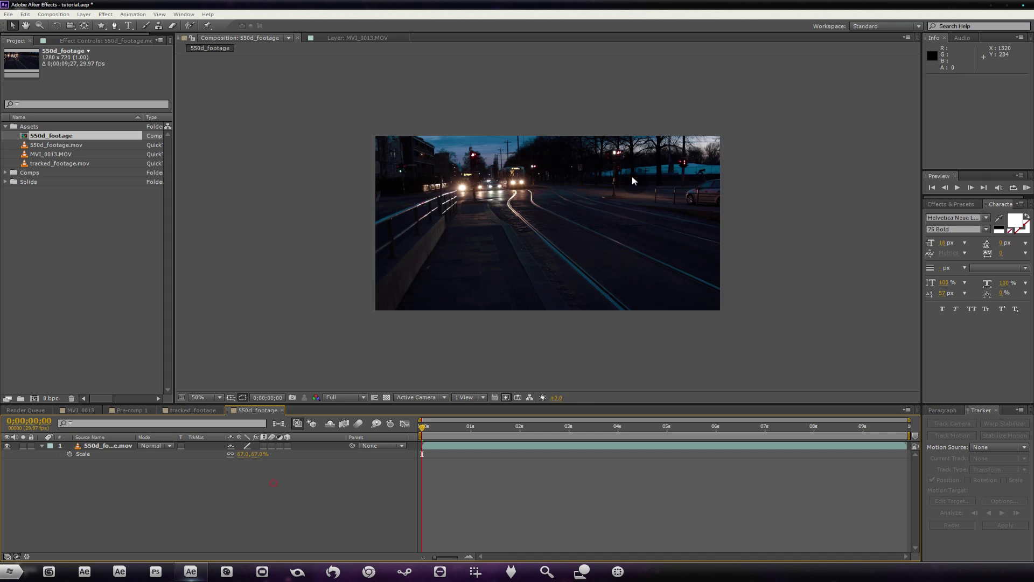
scroll(416, 199, "up", 2)
left_click_drag(391, 124, 439, 189)
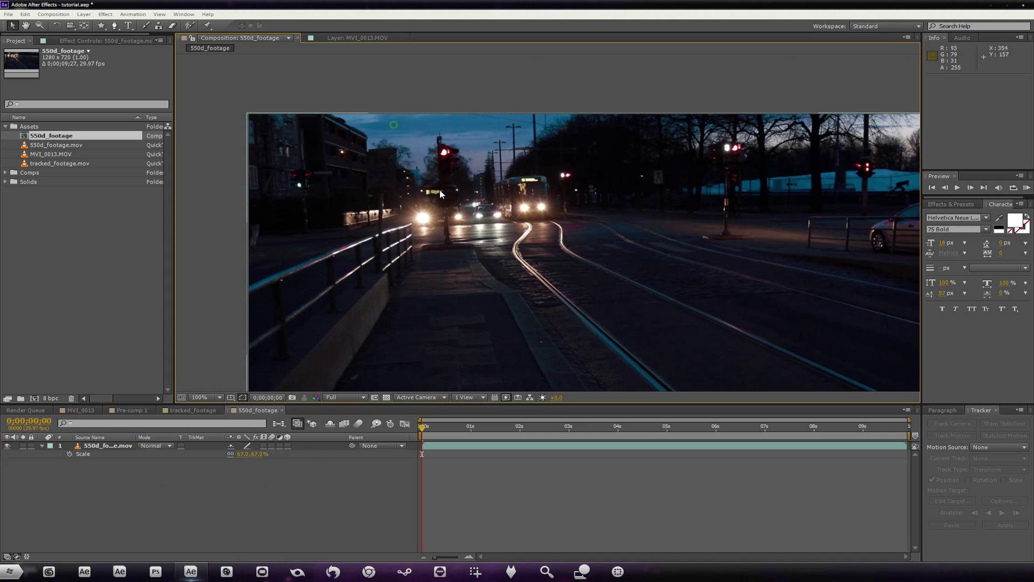
scroll(431, 226, "down", 2)
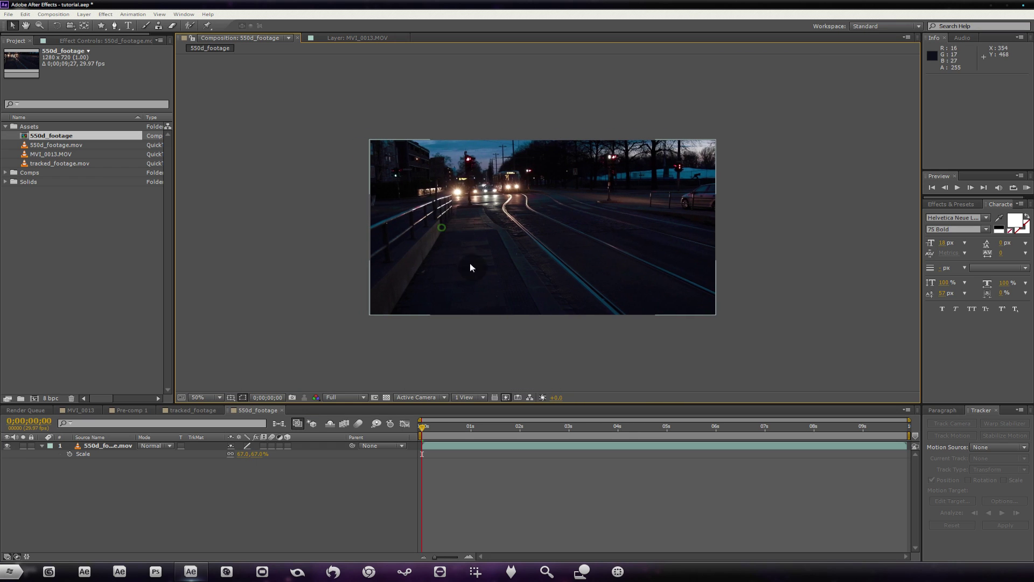
left_click_drag(422, 430, 384, 443)
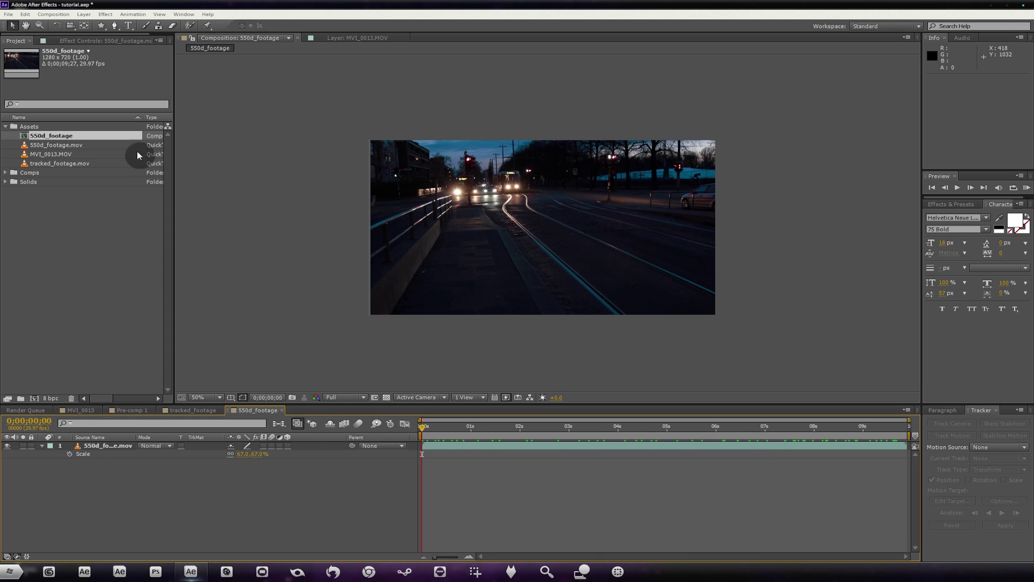
Step: Add a null object to the 550d_footage composition and rename it Stabilize
left_click(84, 14)
mouse_move(100, 26)
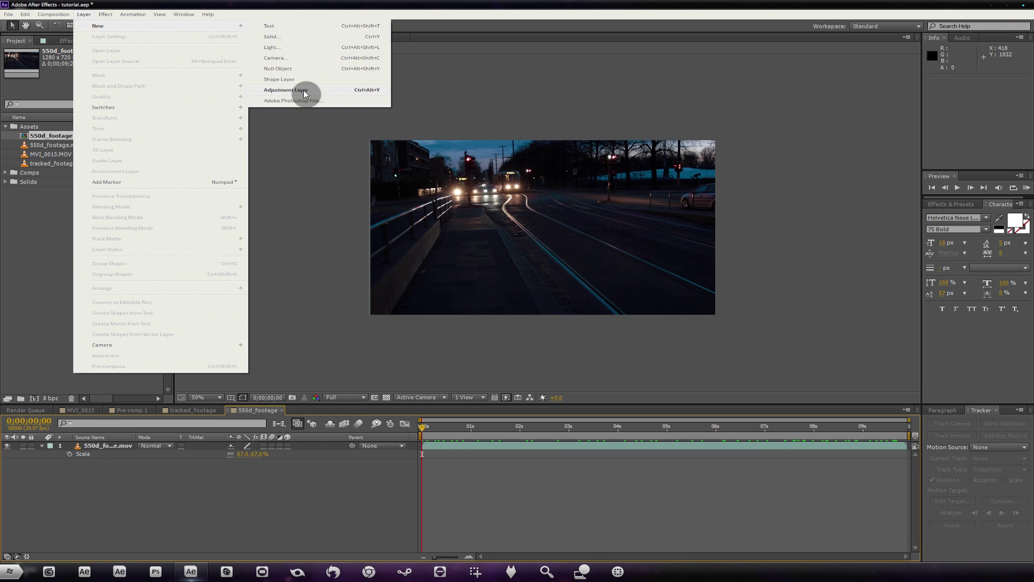
left_click(304, 74)
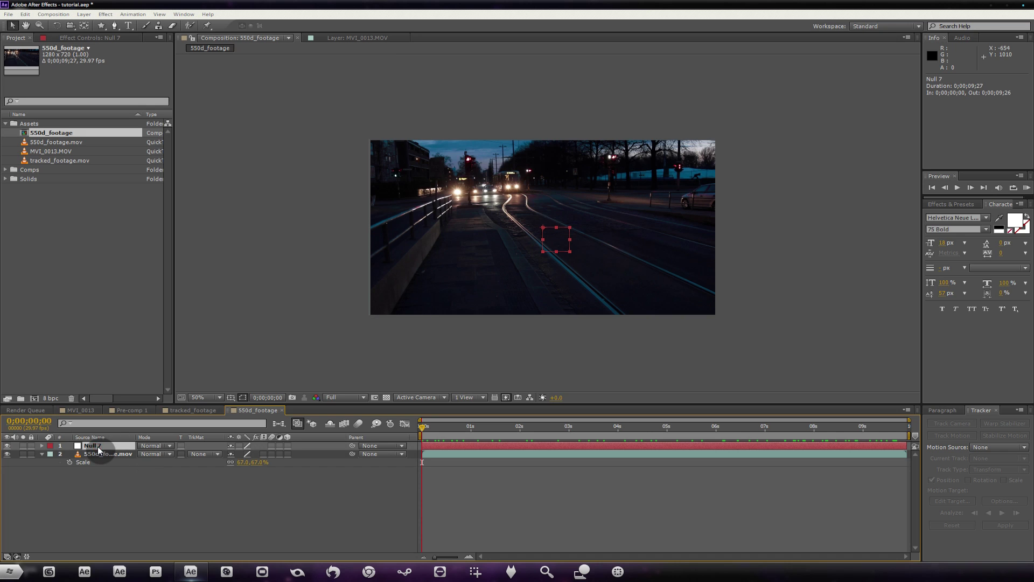
key("Return")
type("S")
Step: Make the 550d_footage layer 3D and add a two-node camera with the 50mm preset
left_click(124, 456)
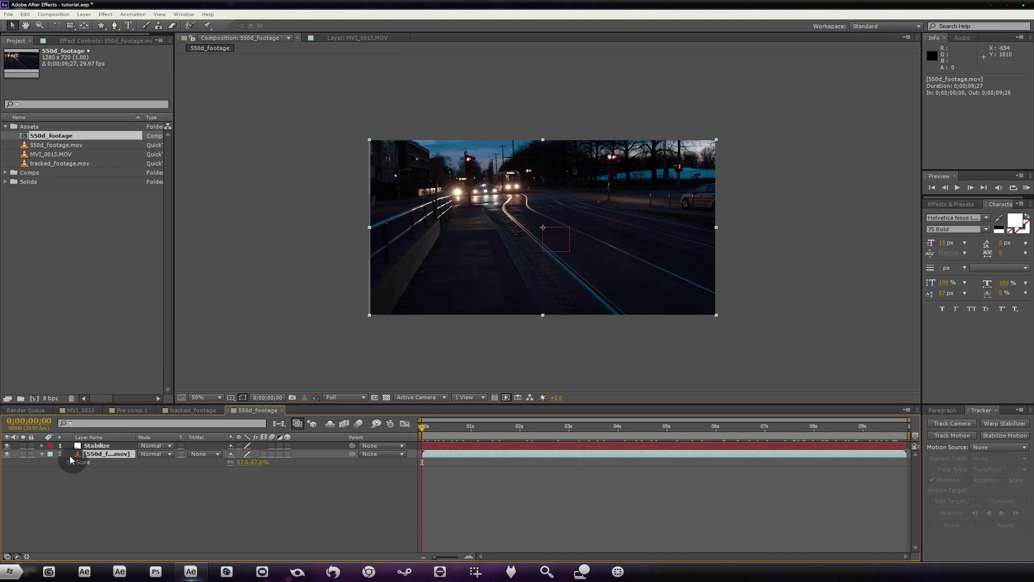
left_click(288, 453)
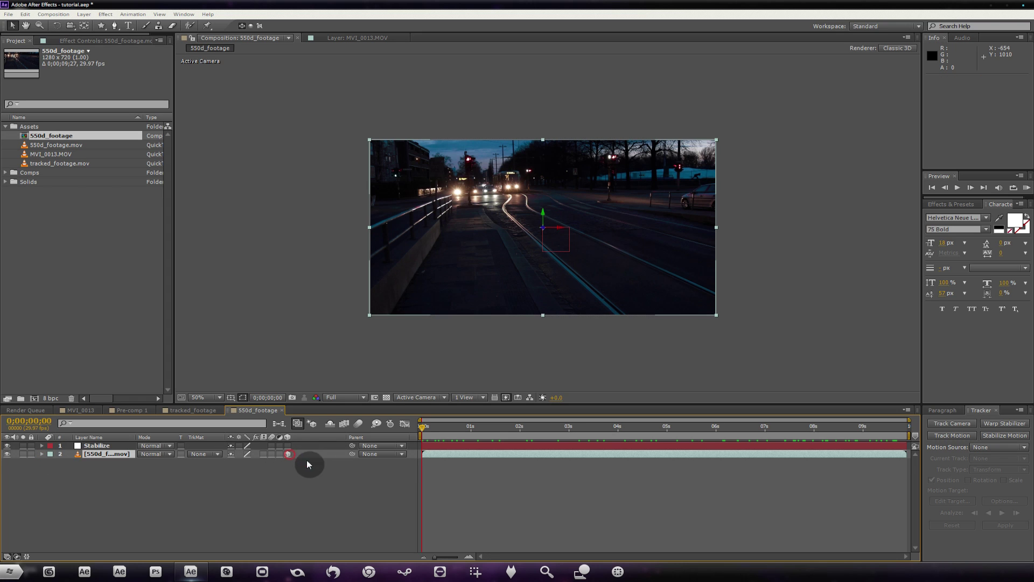
left_click(88, 15)
mouse_move(219, 32)
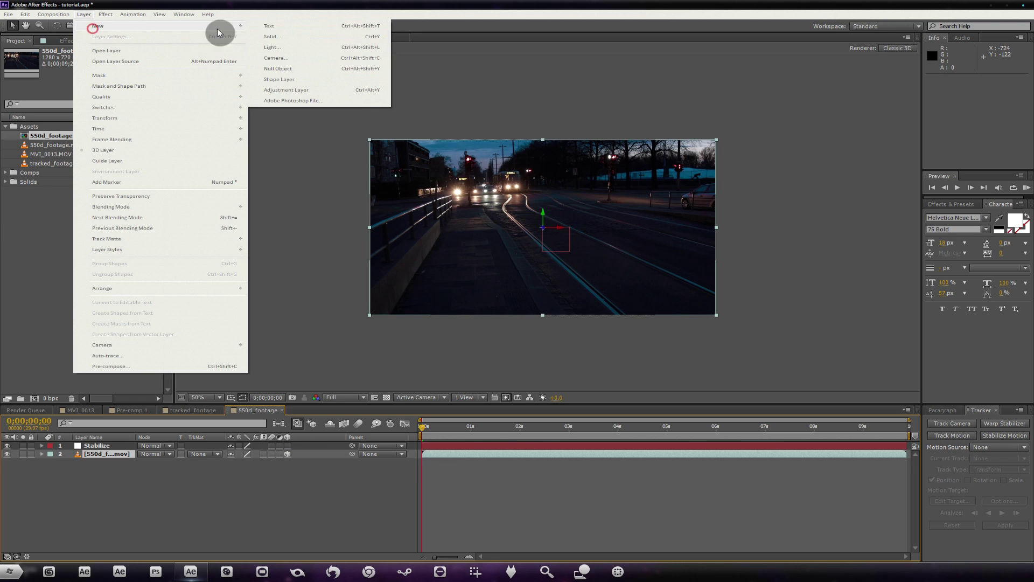
left_click(307, 57)
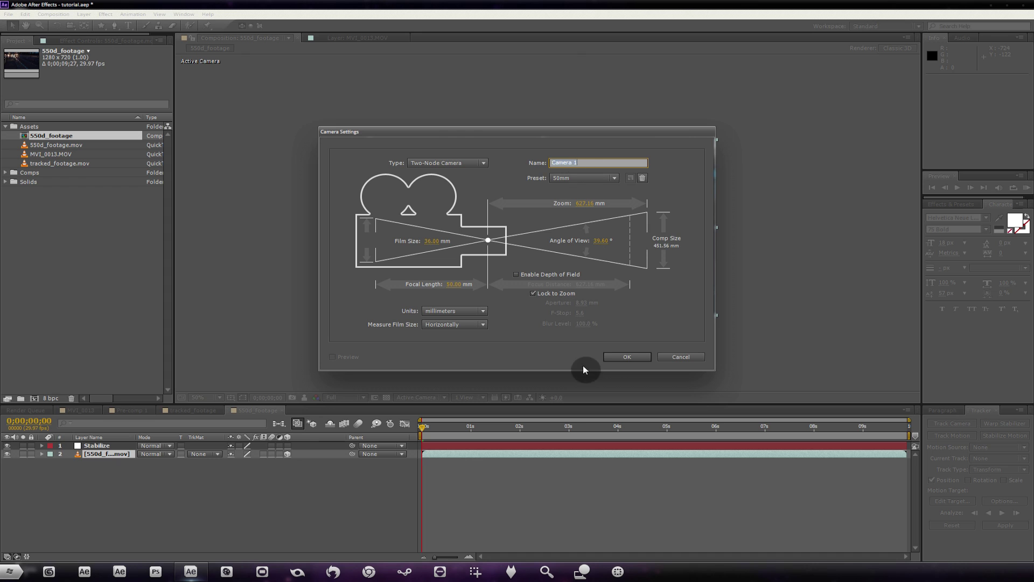
left_click(611, 358)
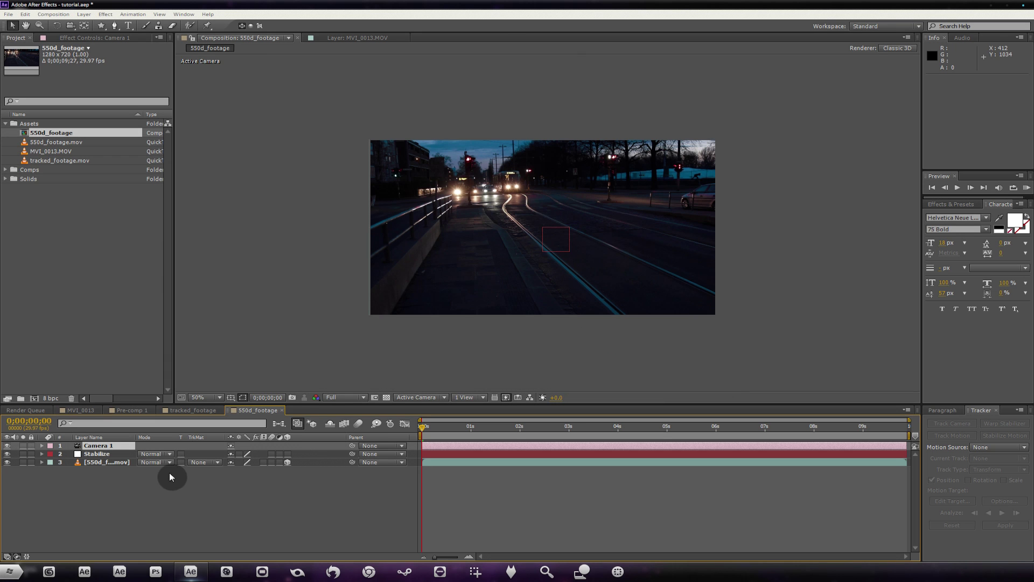
Step: Start a Stabilize Motion track on the 550d_footage layer
left_click(99, 463)
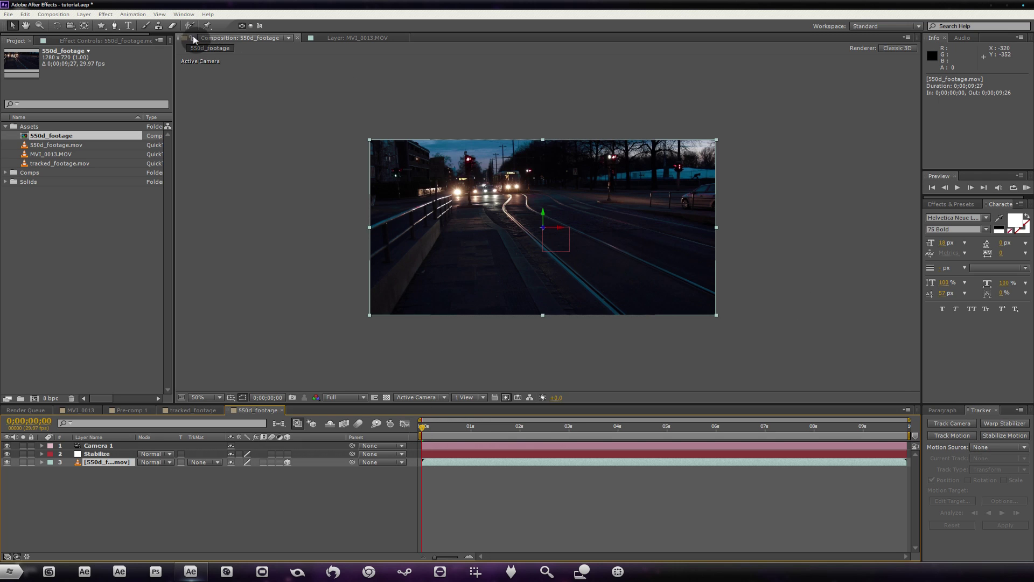
left_click(182, 15)
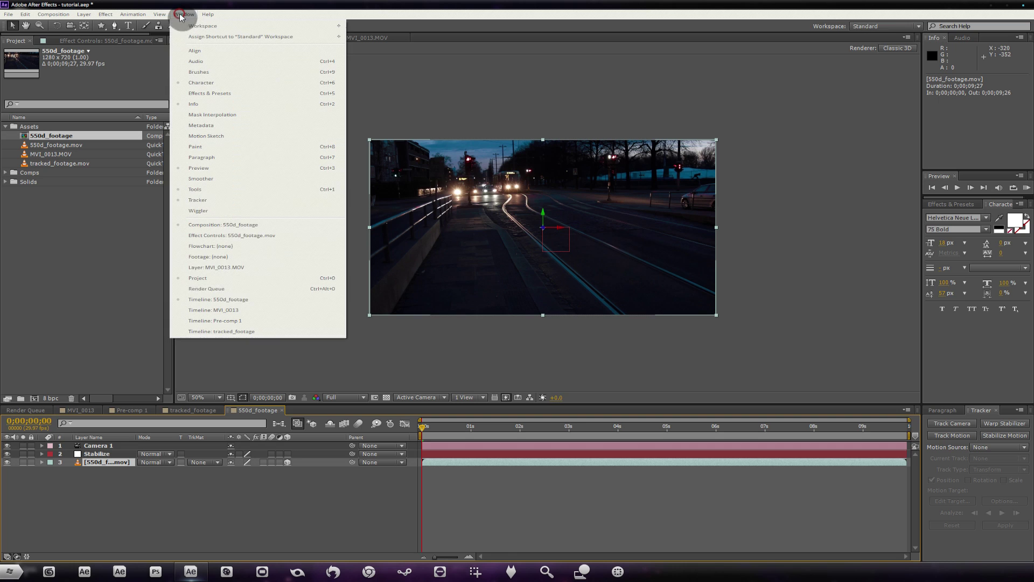
left_click(231, 200)
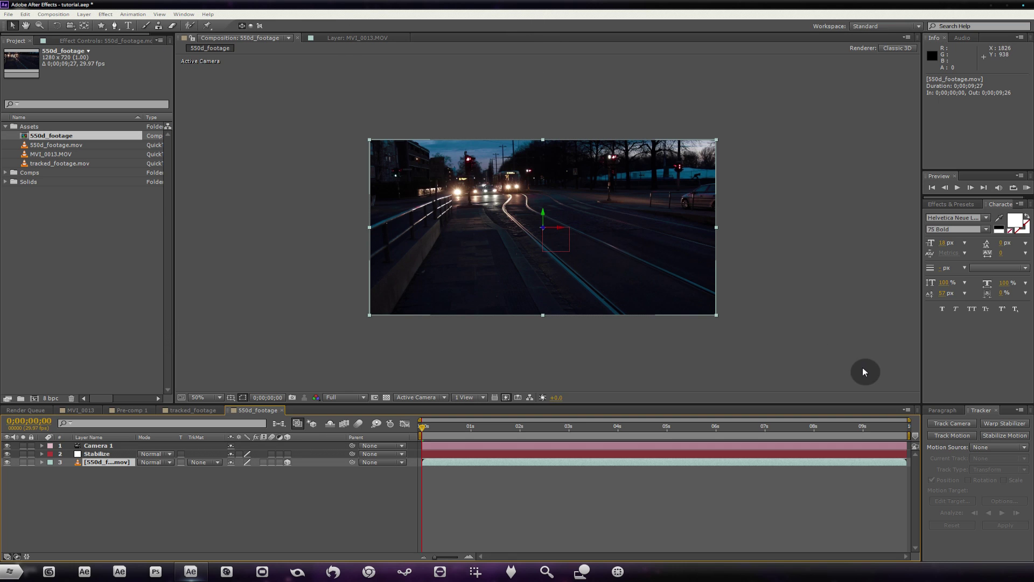
left_click(1017, 441)
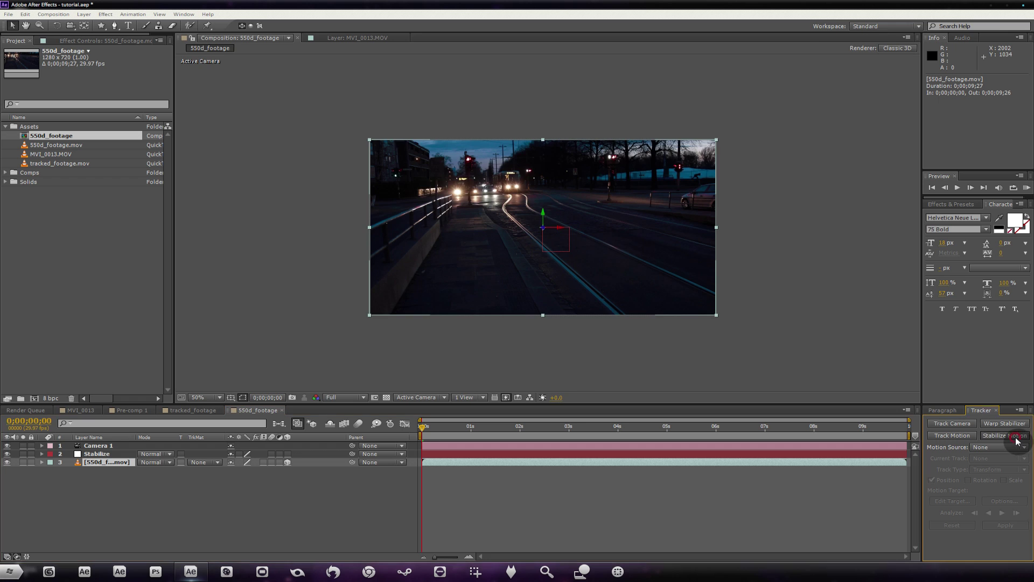
Step: Scrub through the footage and examine the traffic light and tram rails for a clear high-contrast feature to track
scroll(499, 154, "down", 2)
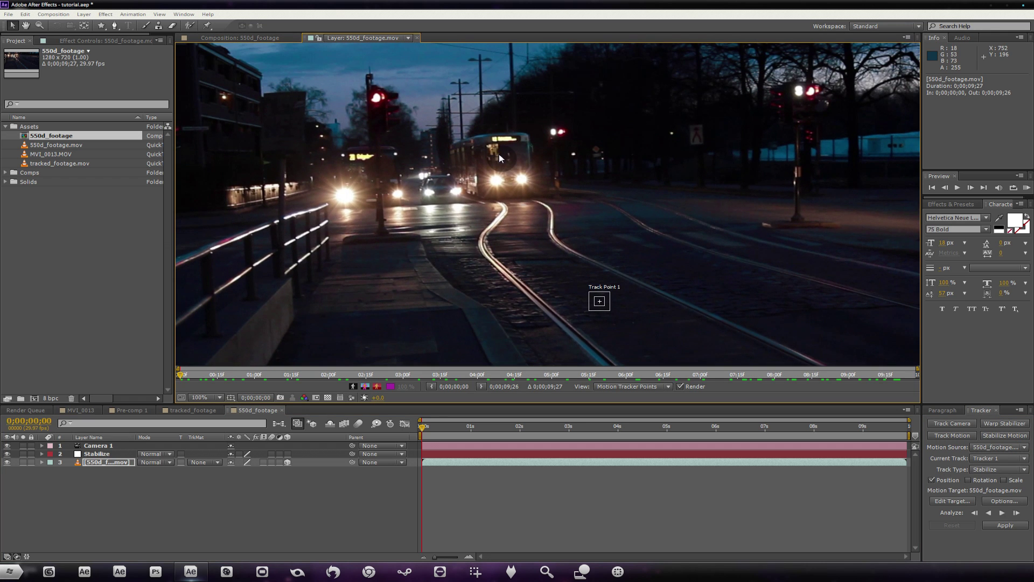
left_click_drag(629, 280, 522, 304)
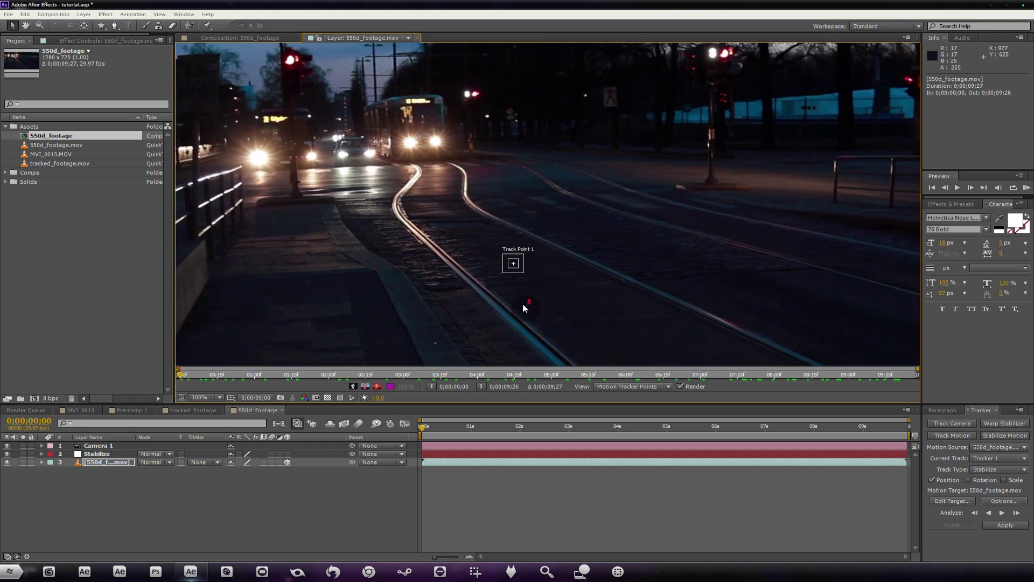
scroll(523, 304, "down", 1)
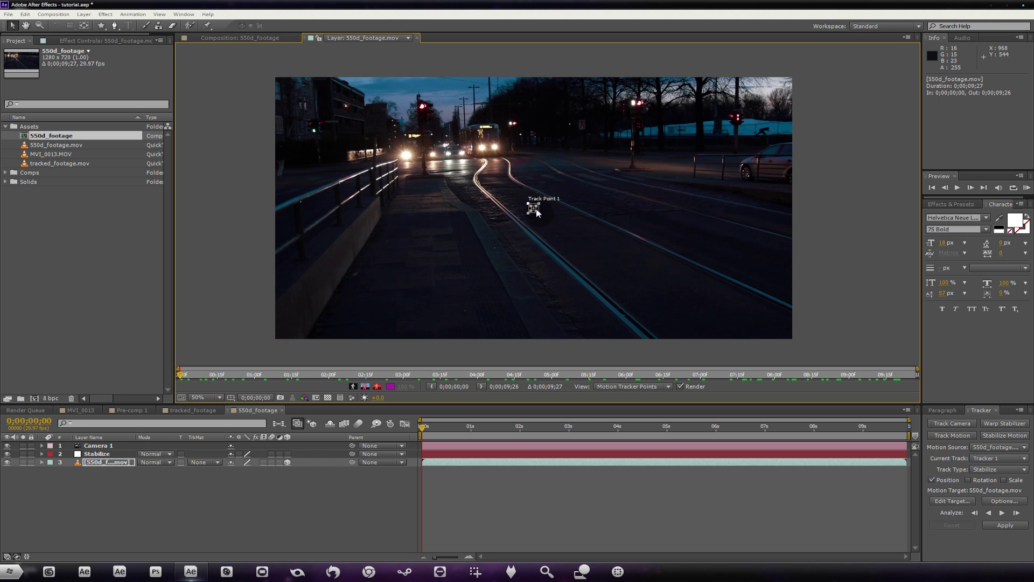
left_click_drag(428, 425, 862, 403)
left_click_drag(871, 405, 392, 405)
left_click_drag(422, 399, 702, 411)
key("slash")
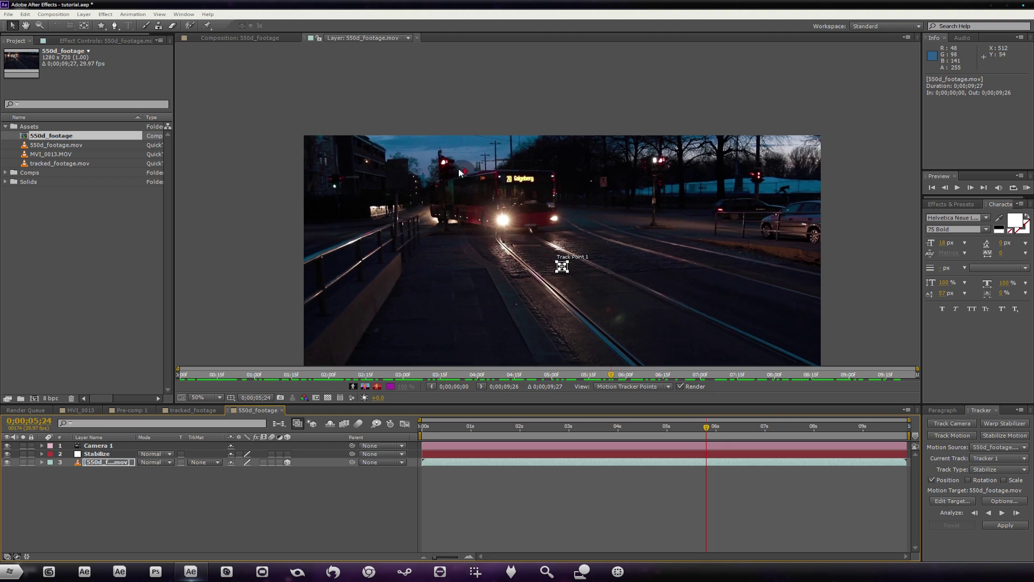
left_click_drag(376, 151, 458, 249)
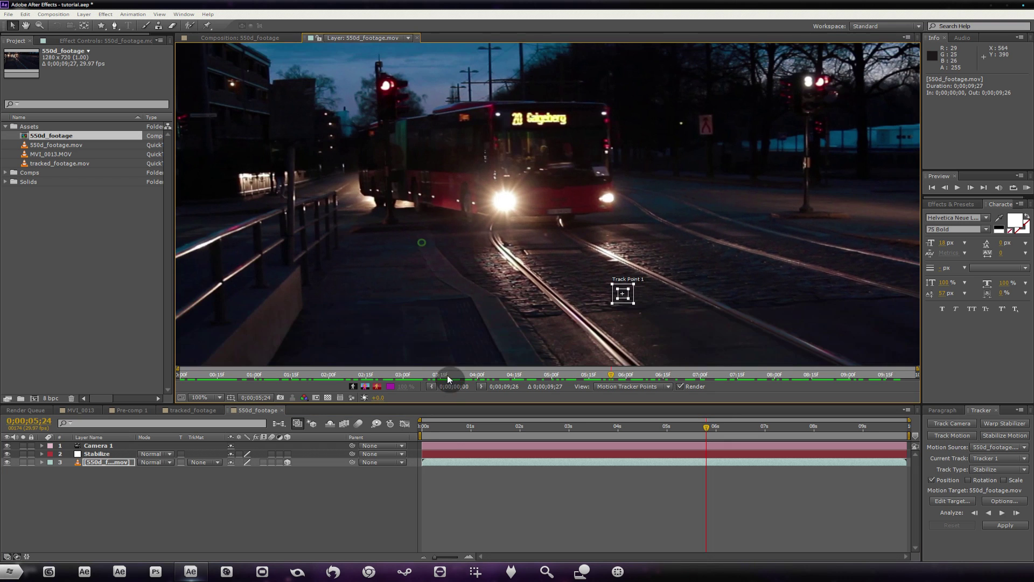
left_click_drag(434, 428, 456, 425)
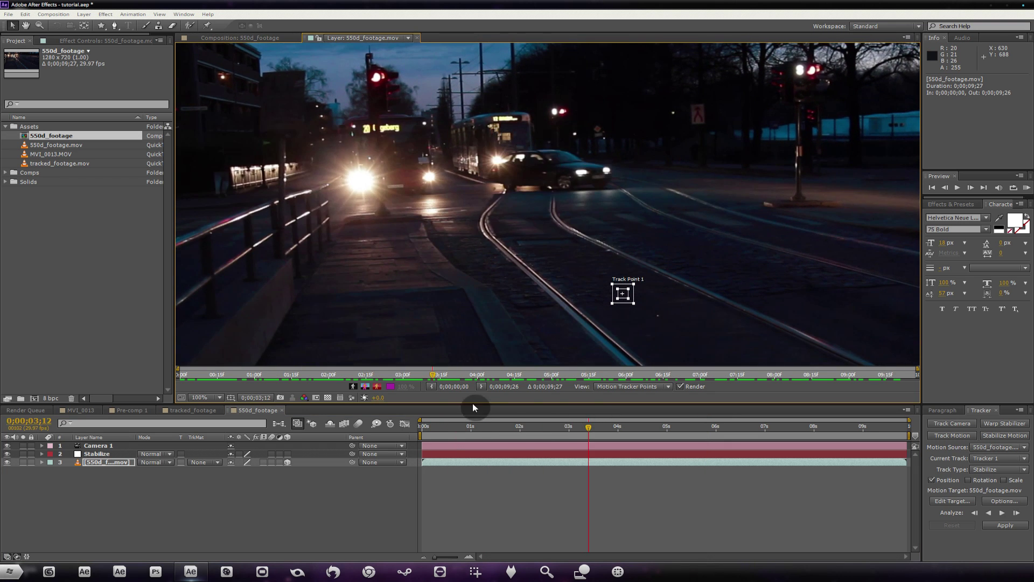
left_click_drag(547, 414, 647, 425)
scroll(504, 267, "up", 2)
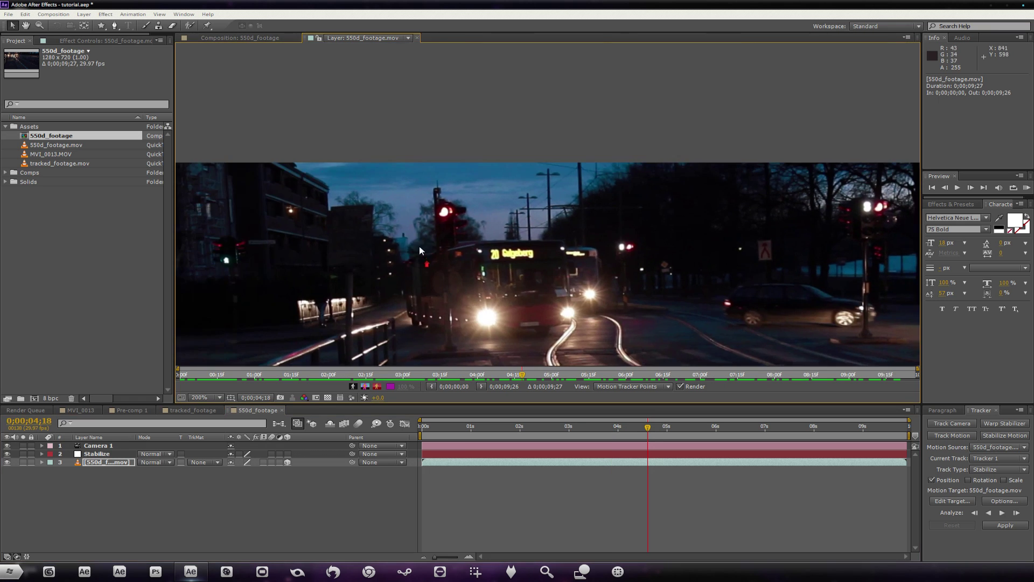
scroll(504, 268, "down", 2)
scroll(587, 278, "up", 2)
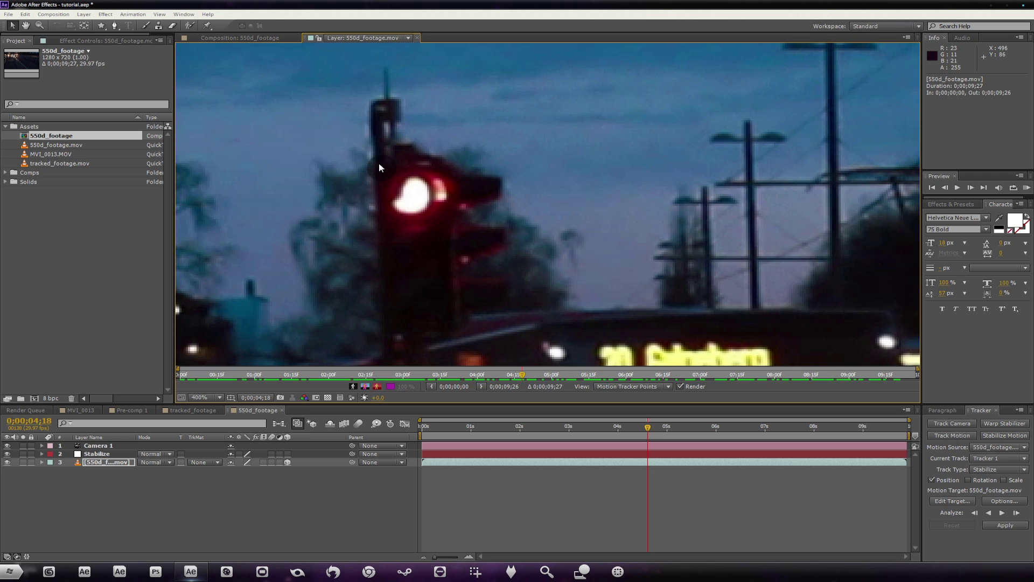
scroll(412, 203, "down", 6)
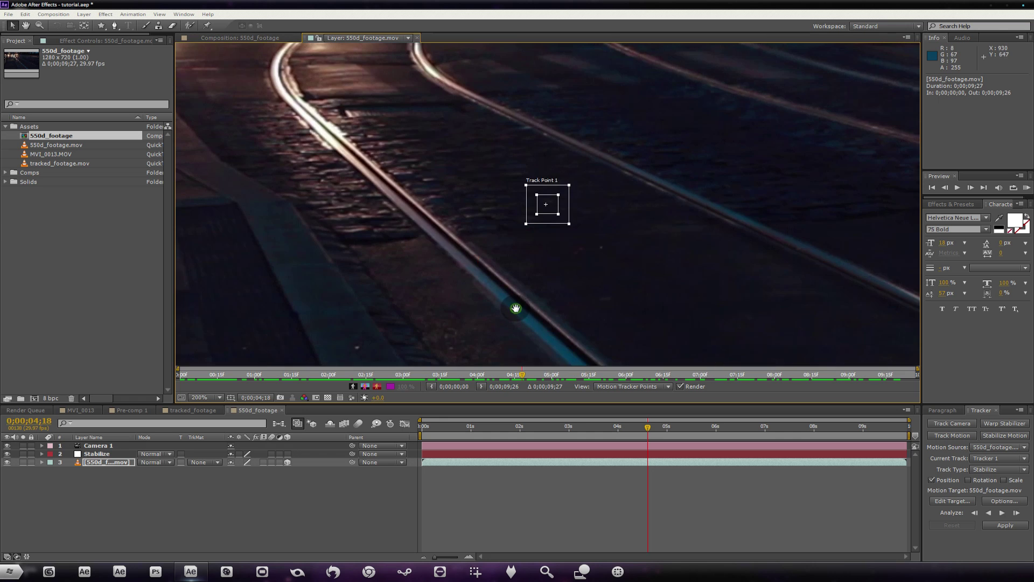
scroll(549, 210, "up", 2)
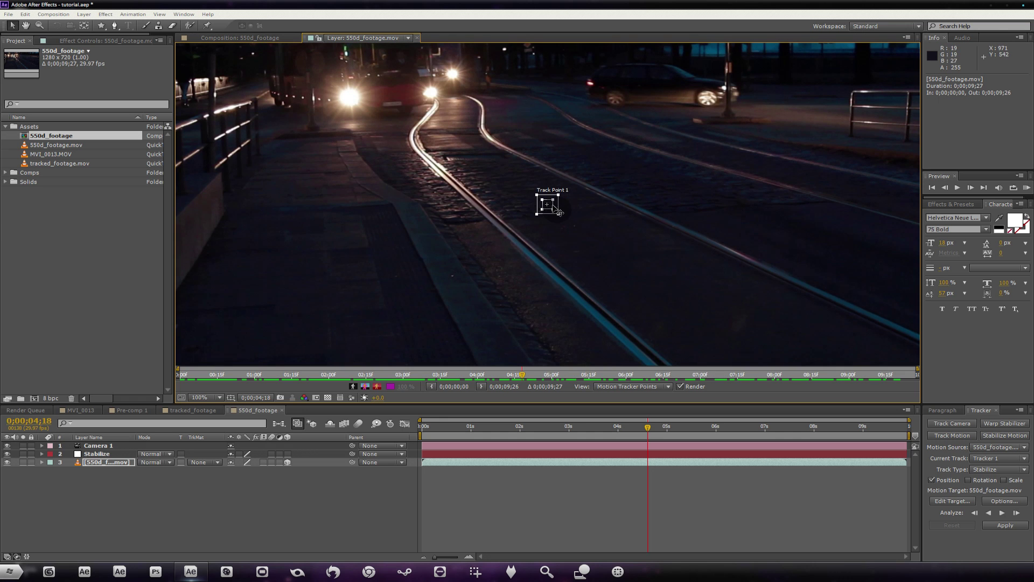
Step: Place Track Point 1 on the red traffic light beside the bus and enlarge its search region
left_click_drag(552, 204, 440, 144)
scroll(448, 160, "up", 2)
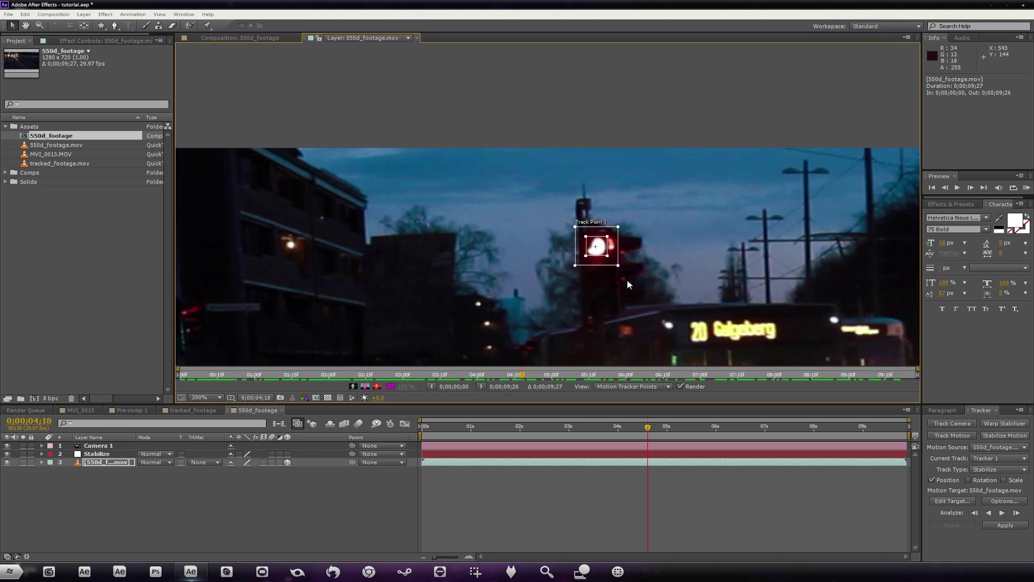
left_click_drag(619, 266, 630, 273)
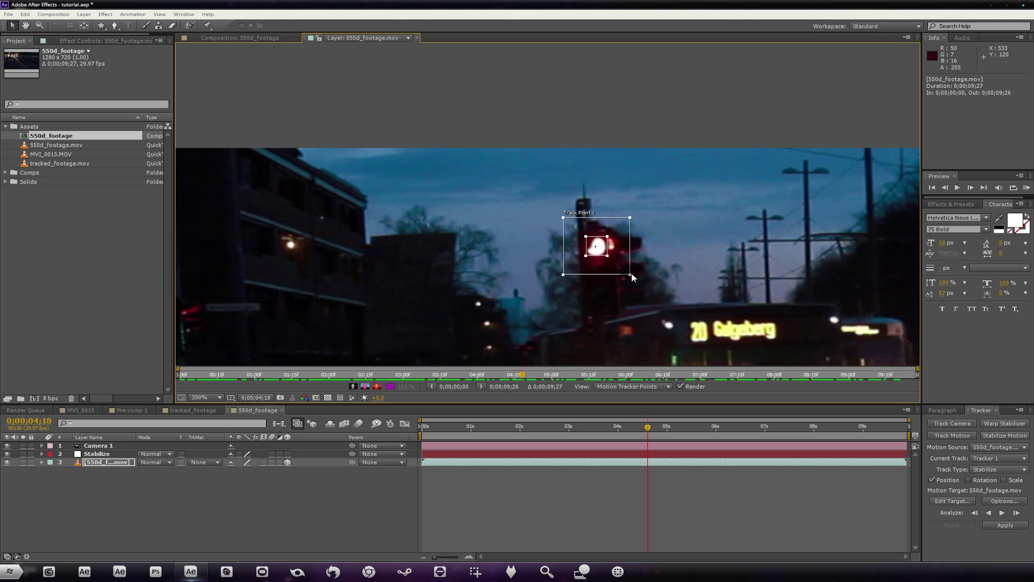
scroll(609, 259, "down", 2)
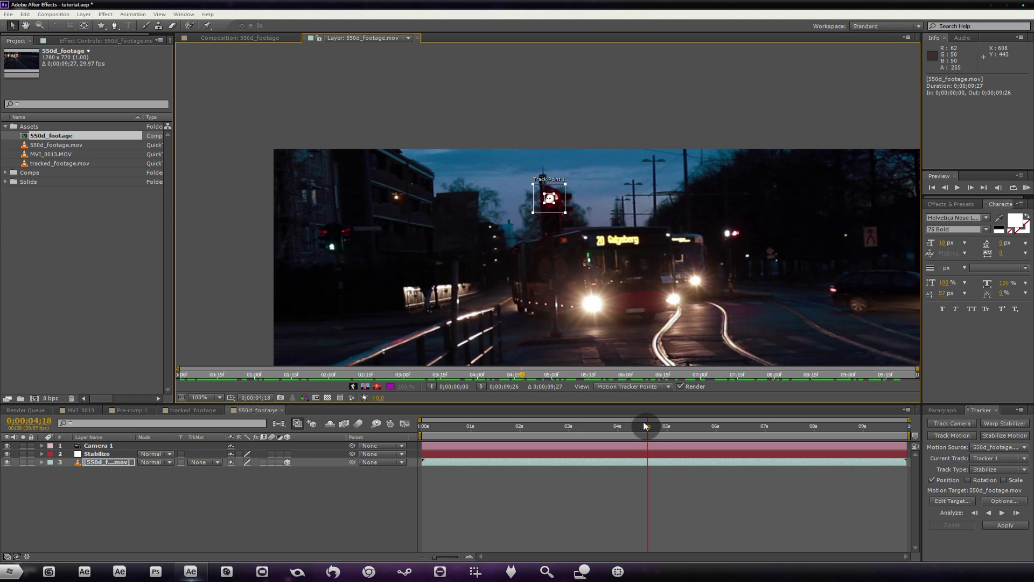
Step: At the first frame, realign Track Point 1 with the red traffic light and analyze the motion forward through the clip
left_click_drag(648, 429, 422, 430)
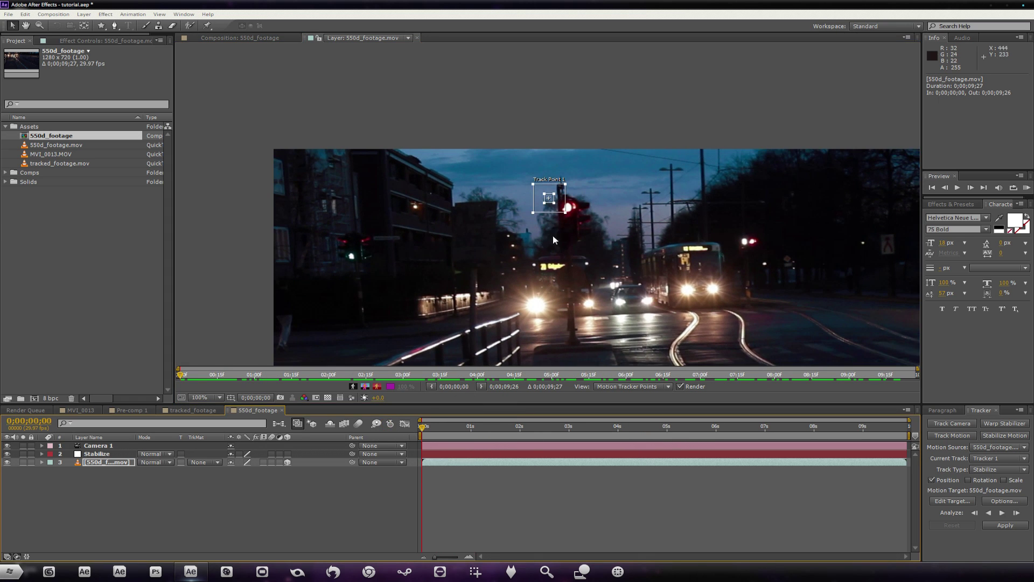
scroll(553, 234, "up", 2)
left_click_drag(541, 208, 589, 225)
key("comma")
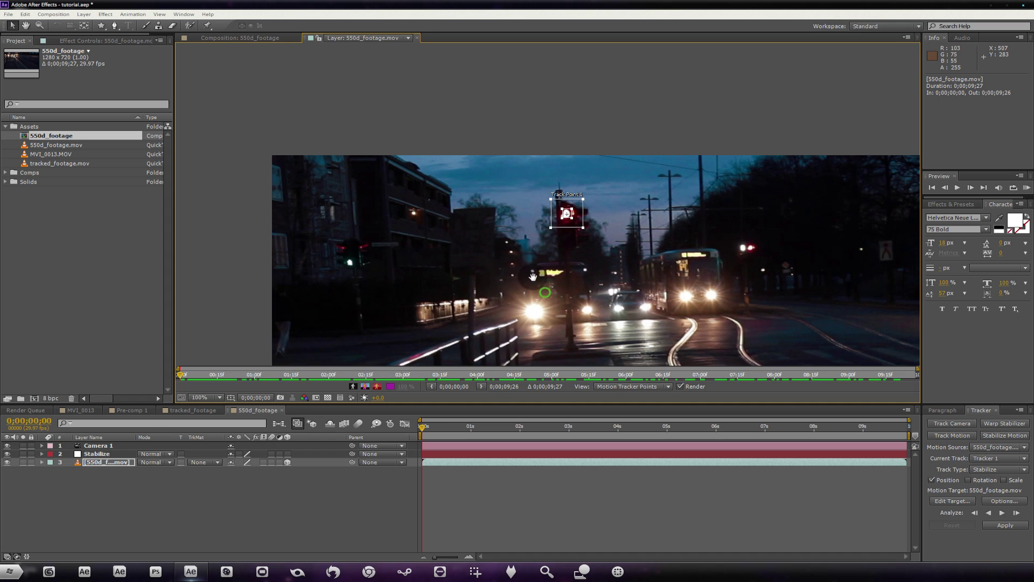
left_click_drag(532, 276, 482, 245)
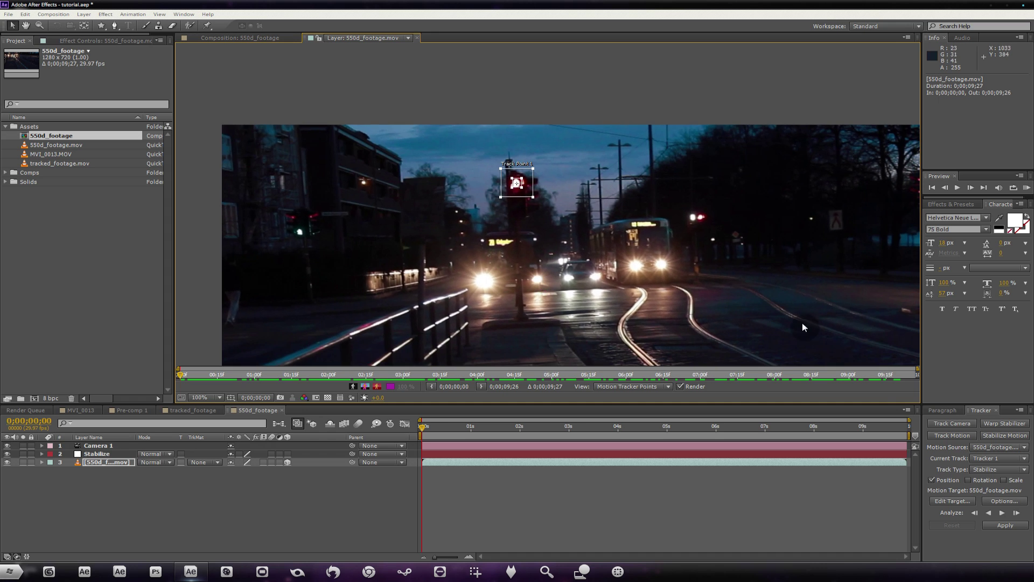
left_click(1003, 512)
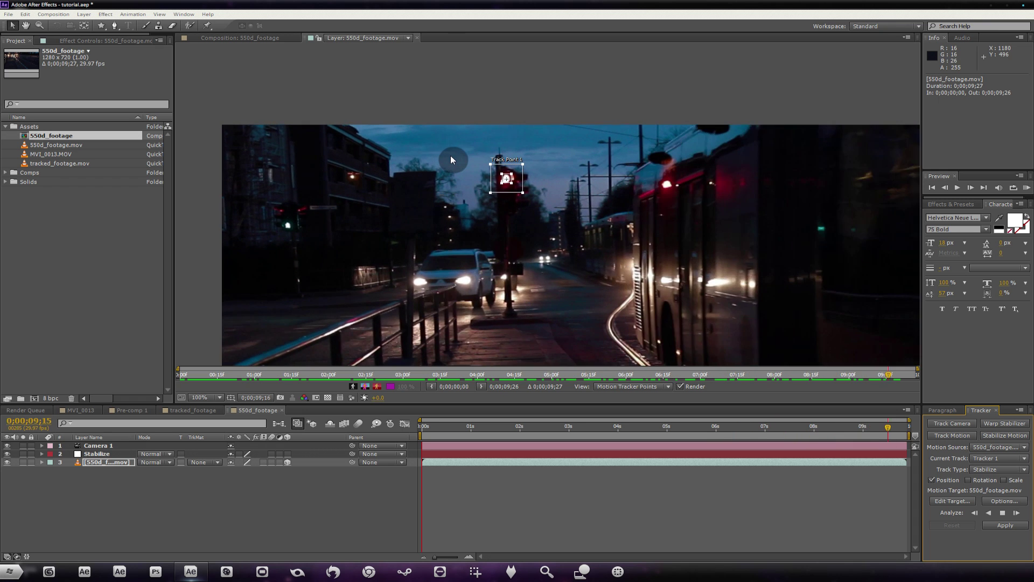
left_click(973, 513)
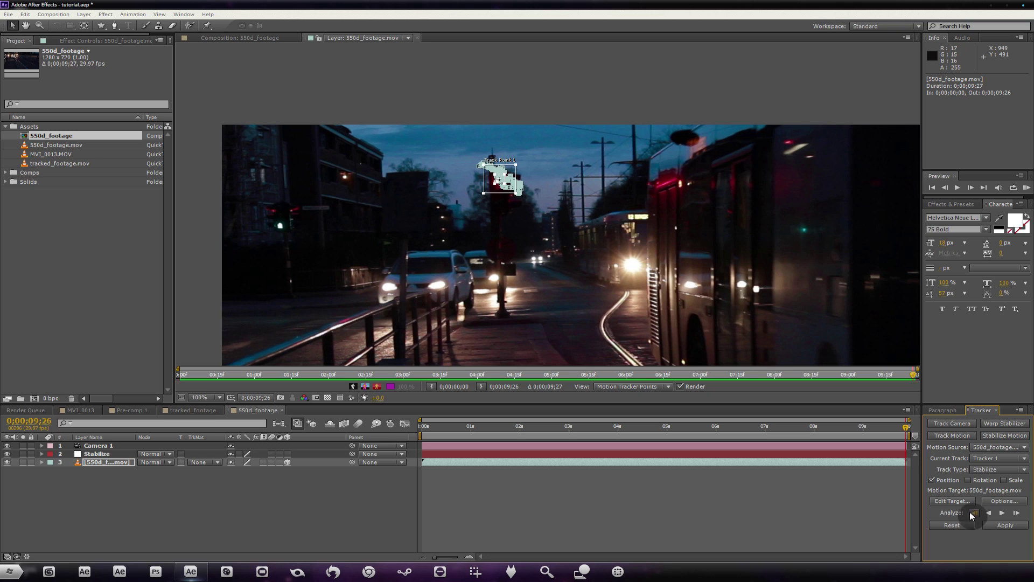
Step: Keep 550d_footage.mov as the motion target and apply the stabilization track to it
left_click(951, 501)
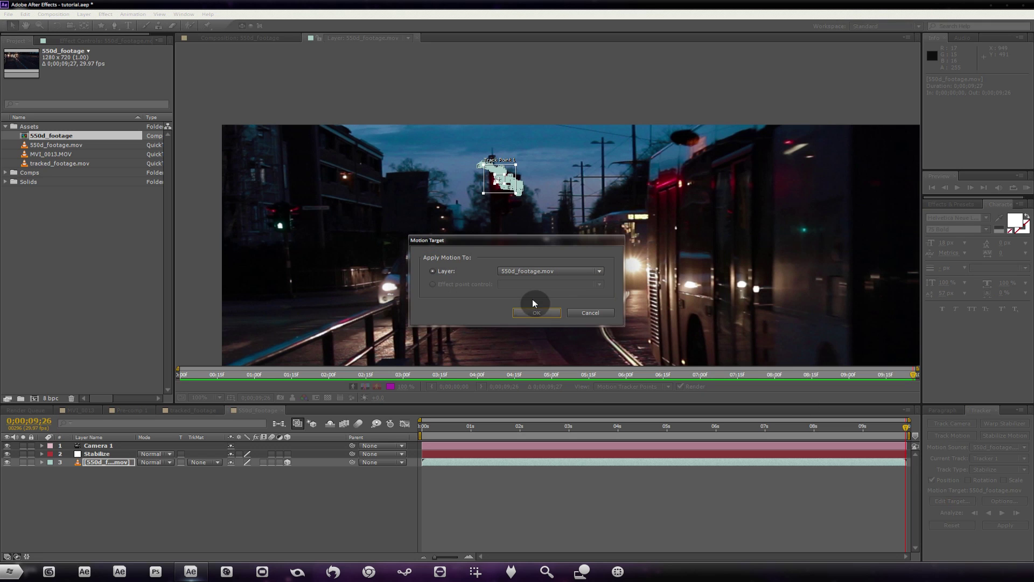
left_click(528, 274)
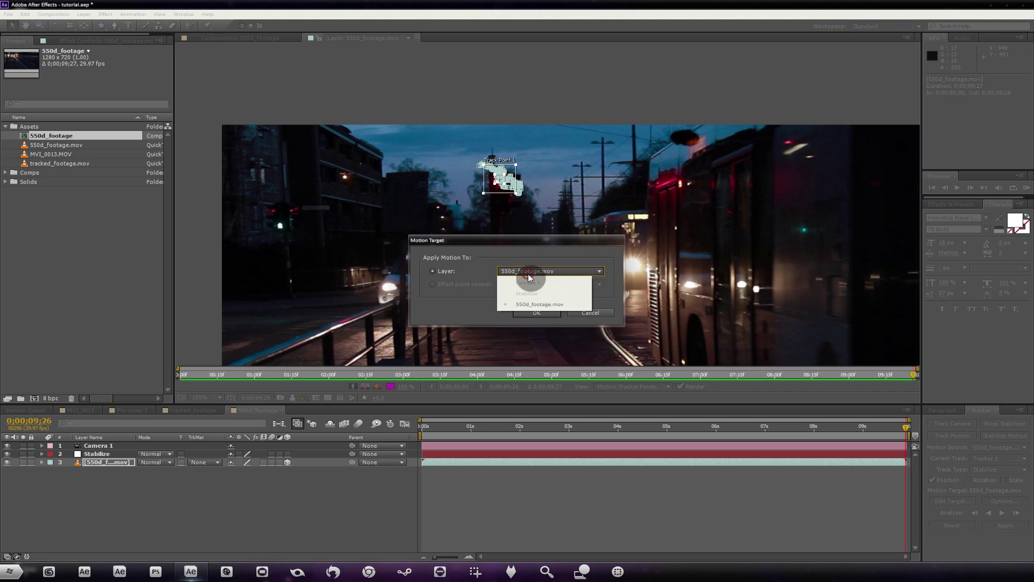
left_click(529, 306)
left_click(536, 313)
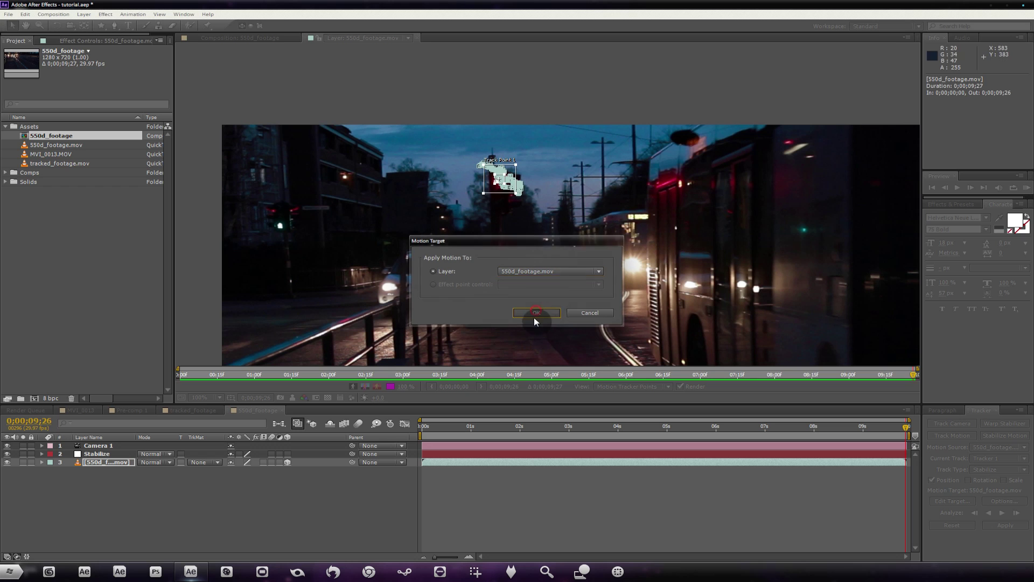
left_click(1014, 512)
left_click(1004, 526)
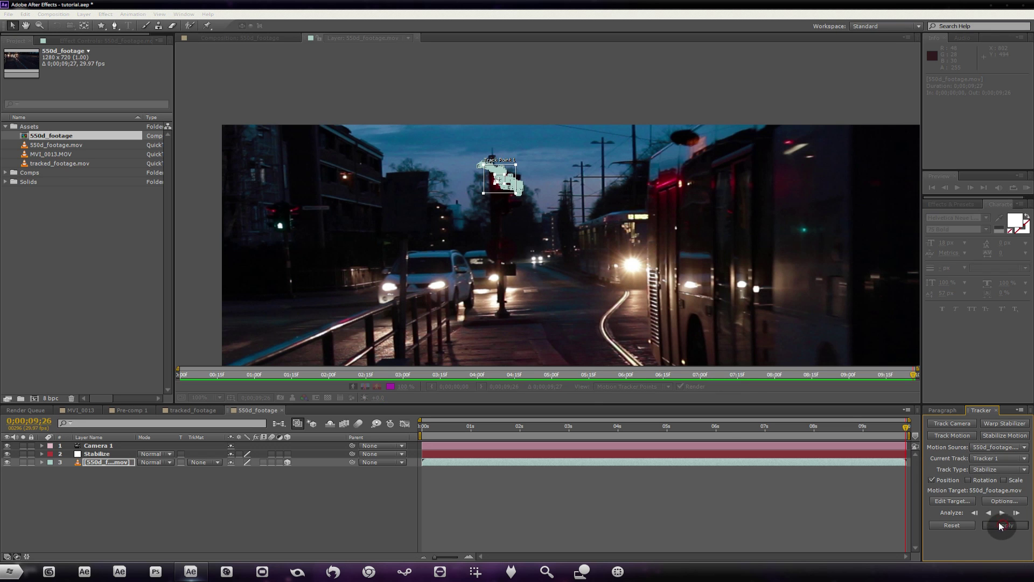
left_click(504, 296)
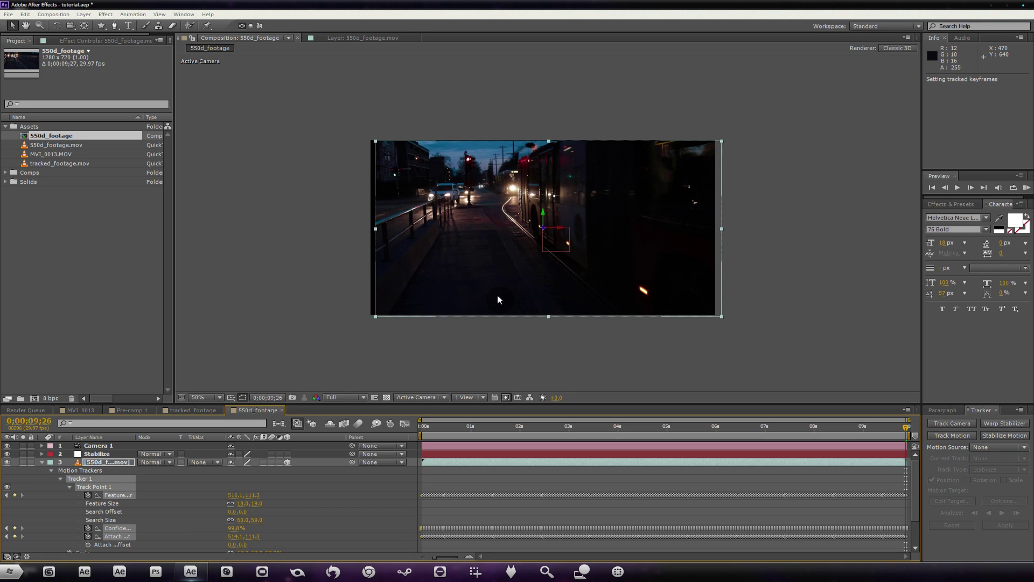
Step: Scrub through the stabilized footage and examine how steady the traffic light, the surrounding scene and the frame edges are
left_click_drag(428, 434, 636, 431)
scroll(530, 229, "up", 4)
scroll(458, 261, "up", 2)
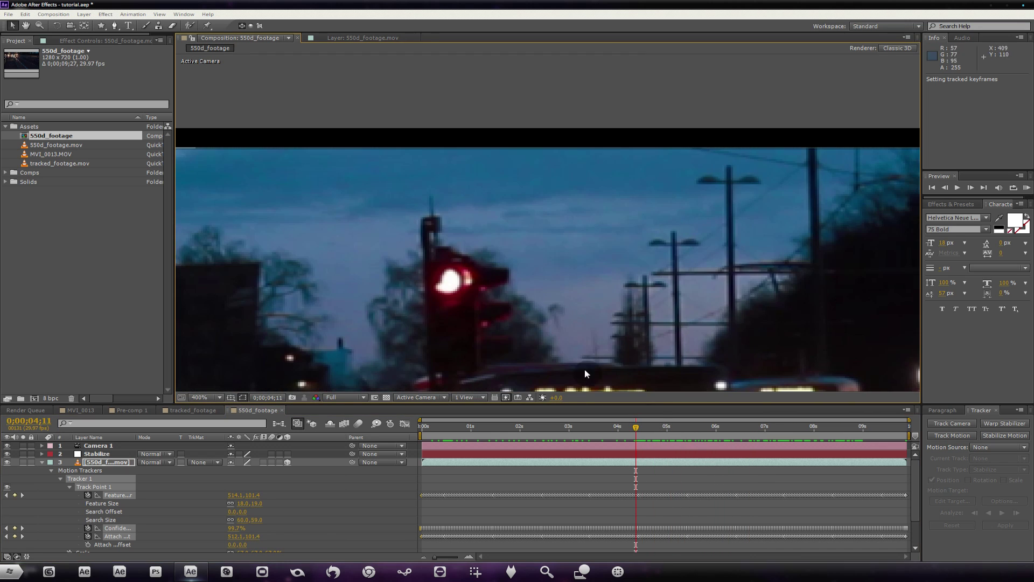
left_click(598, 426)
left_click_drag(582, 429, 550, 432)
scroll(581, 220, "up", 1)
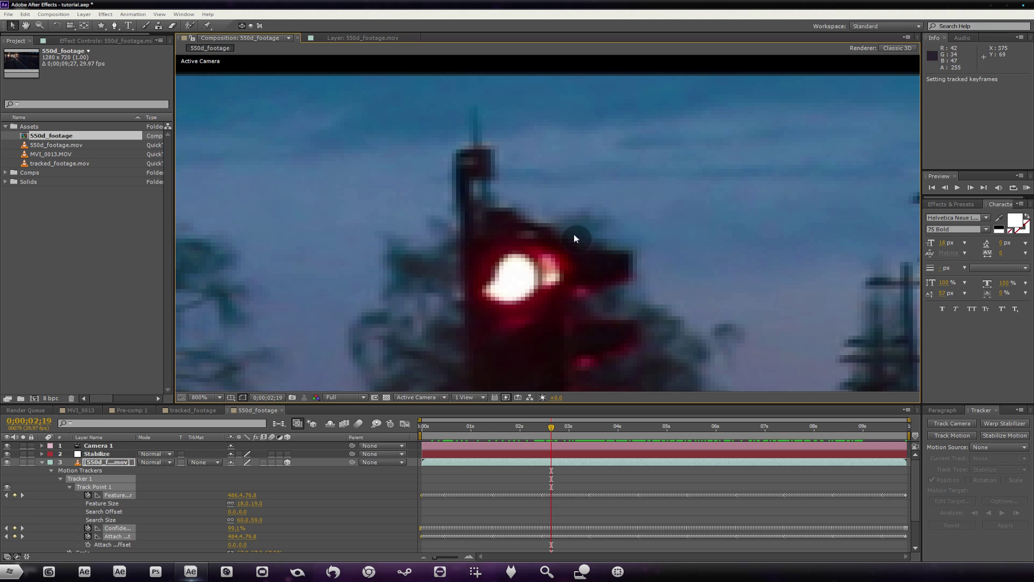
left_click(553, 428)
mouse_move(554, 428)
left_mouse_down()
mouse_move(529, 430)
mouse_move(561, 429)
left_mouse_up()
scroll(597, 345, "down", 2)
left_click_drag(597, 341, 490, 223)
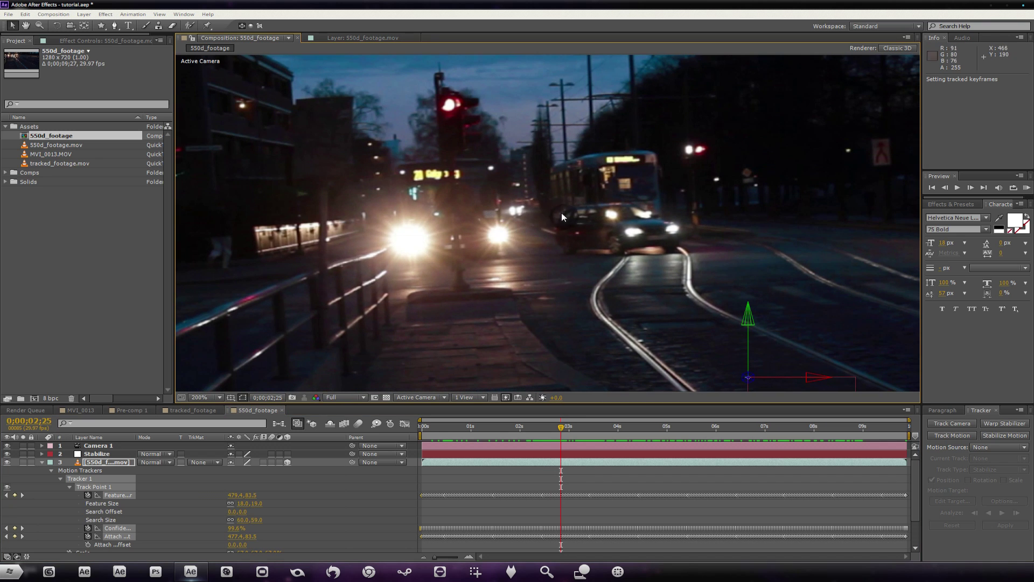
left_click_drag(582, 239, 494, 108)
scroll(428, 175, "down", 3)
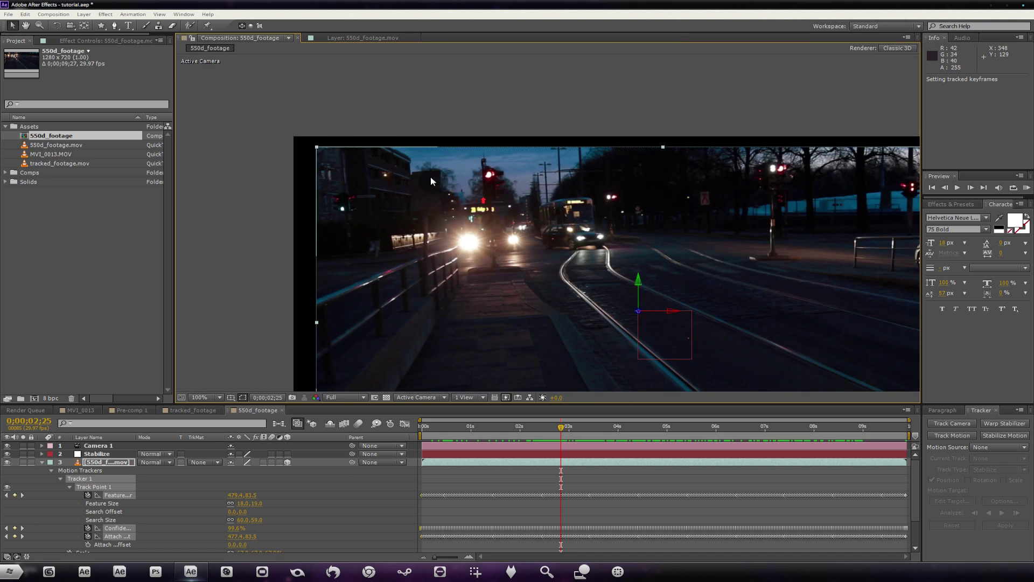
scroll(431, 177, "up", 5)
left_click_drag(453, 129, 508, 185)
mouse_move(562, 427)
left_mouse_down()
mouse_move(526, 438)
mouse_move(551, 427)
left_mouse_up()
scroll(586, 298, "down", 4)
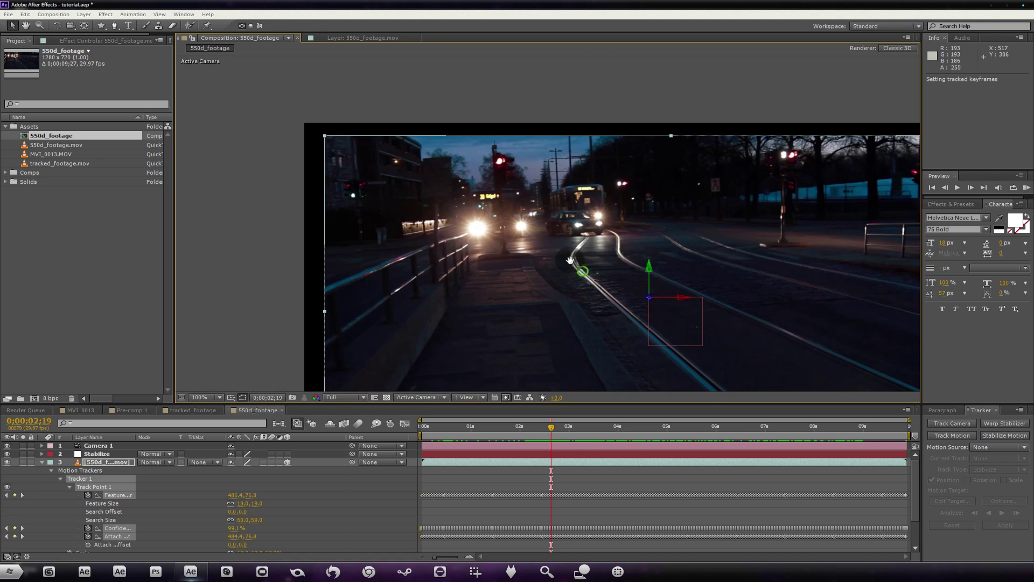
left_click_drag(570, 261, 457, 219)
scroll(483, 212, "down", 2)
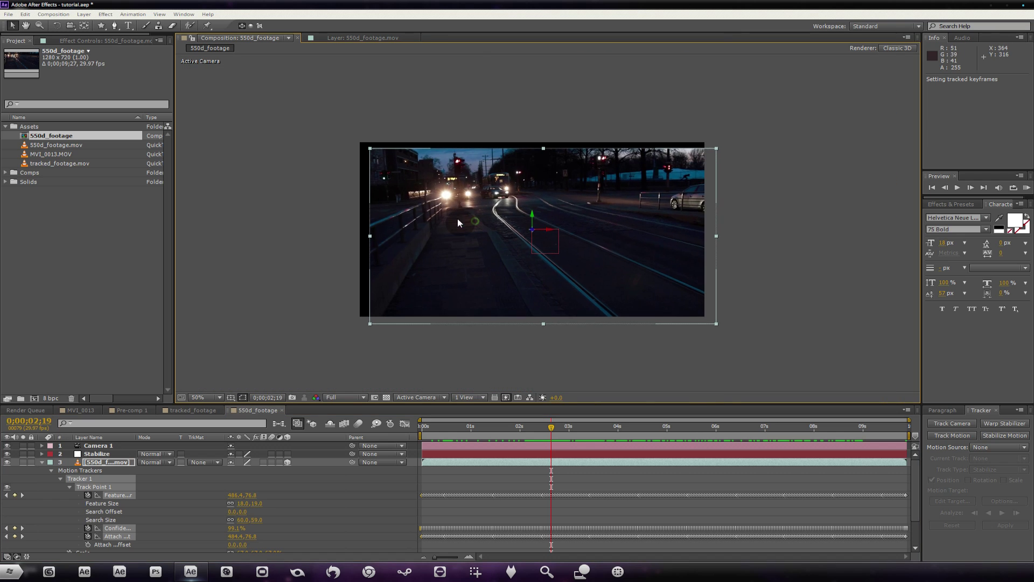
Step: Collapse the 550d_footage layer's tracking properties and reveal only its Anchor Point keyframes
left_click(43, 465)
left_click(42, 462)
left_click(42, 461)
scroll(56, 462, "down", 1)
left_click(41, 446)
left_click(102, 464)
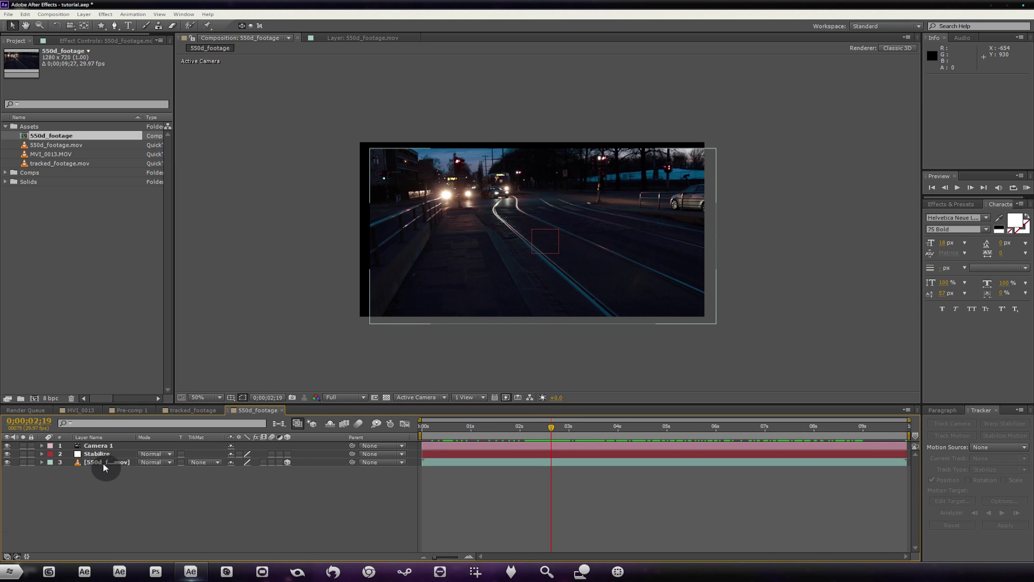
key("a")
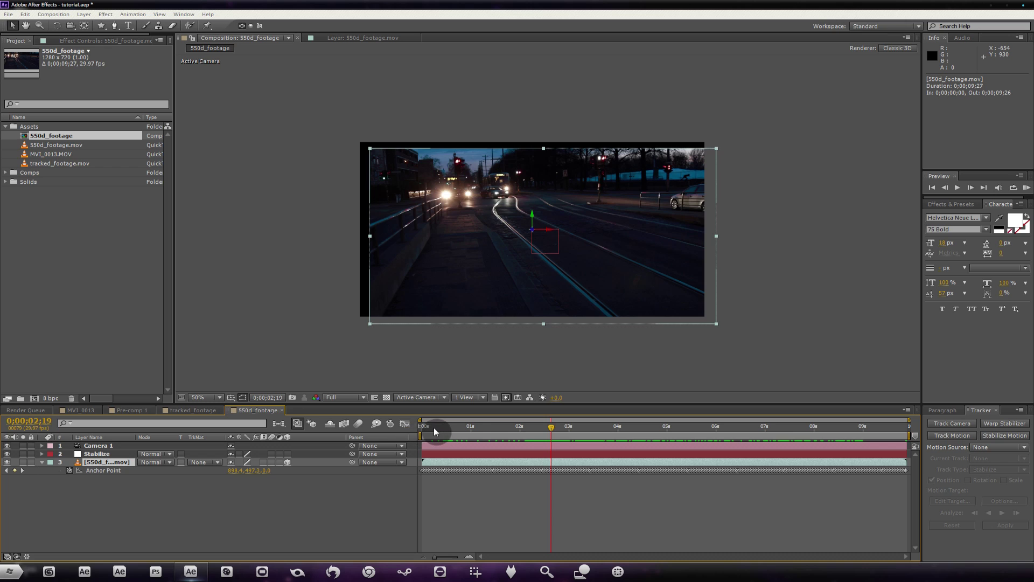
Step: At the first frame, copy all Anchor Point keyframes from the 550d_footage layer to the Stabilize null
left_click_drag(434, 427, 401, 428)
left_click(97, 471)
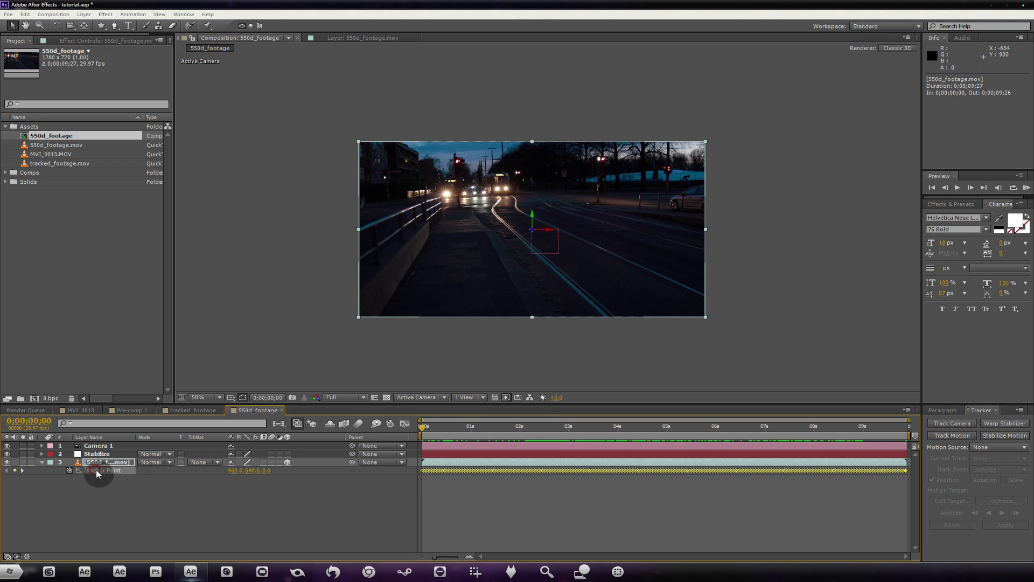
key("ctrl+c")
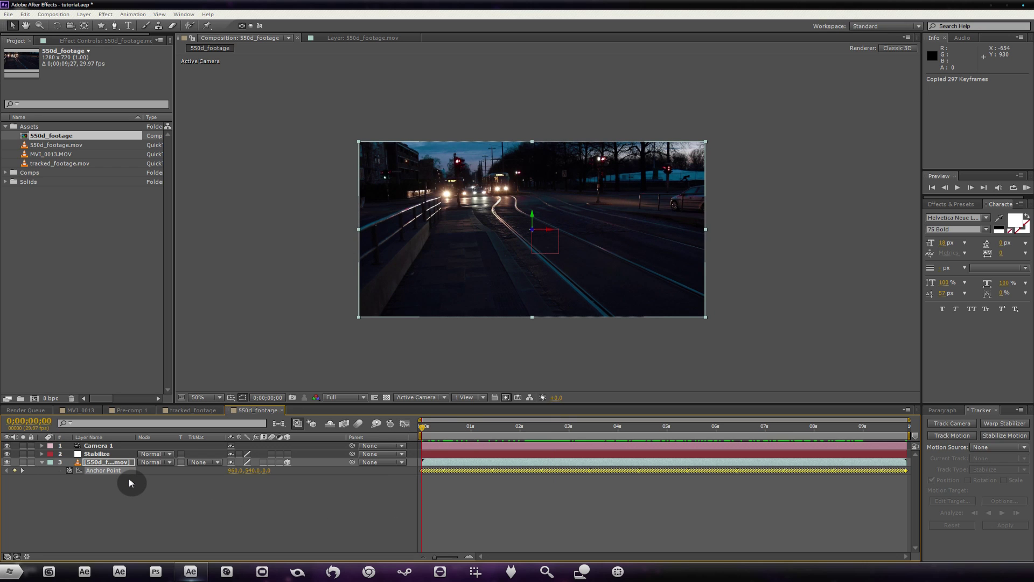
left_click(99, 453)
key("ctrl+v")
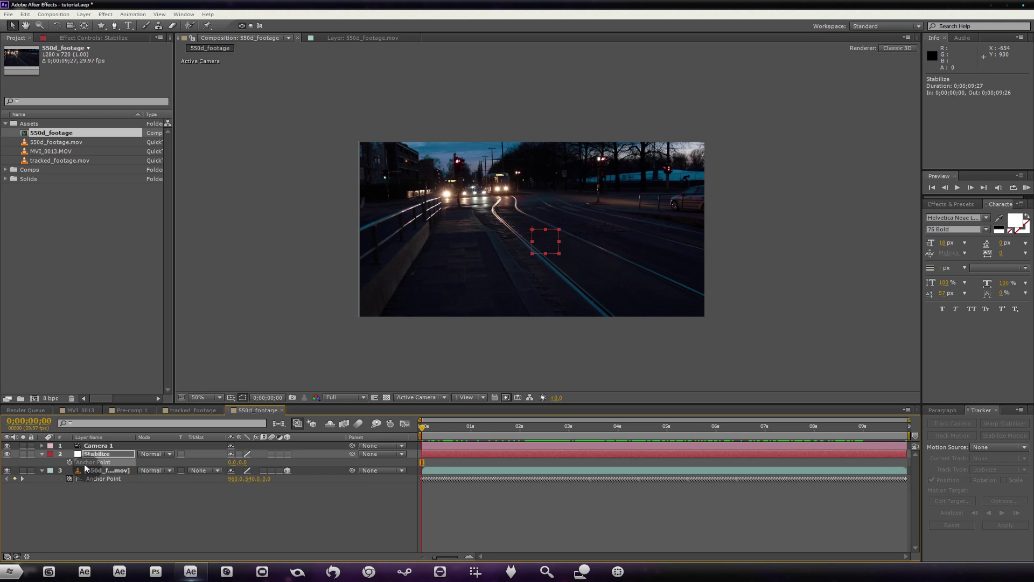
left_click(123, 499)
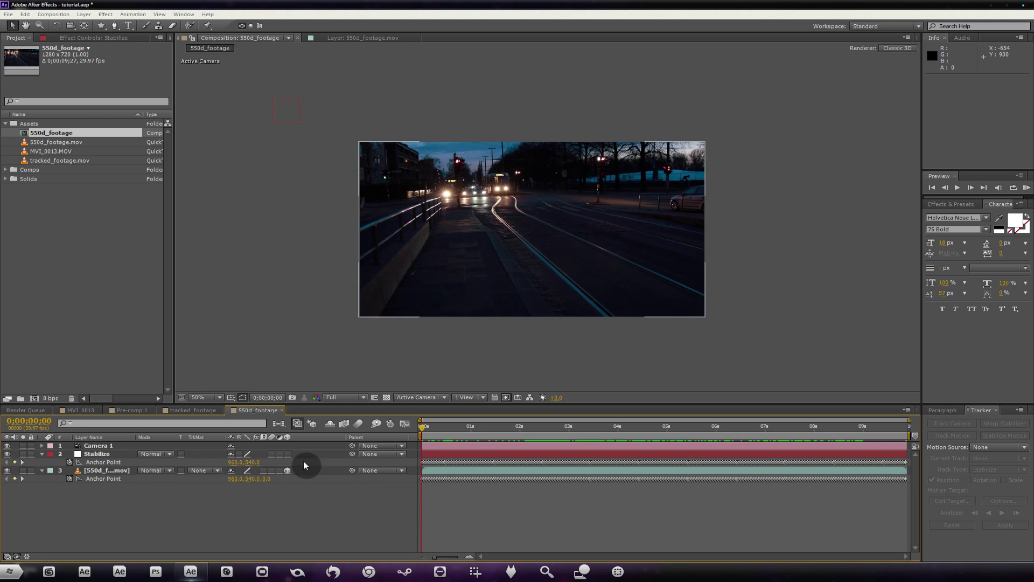
Step: Reveal only the Position property on both the 550d_footage layer and the Stabilize null
left_click(97, 453)
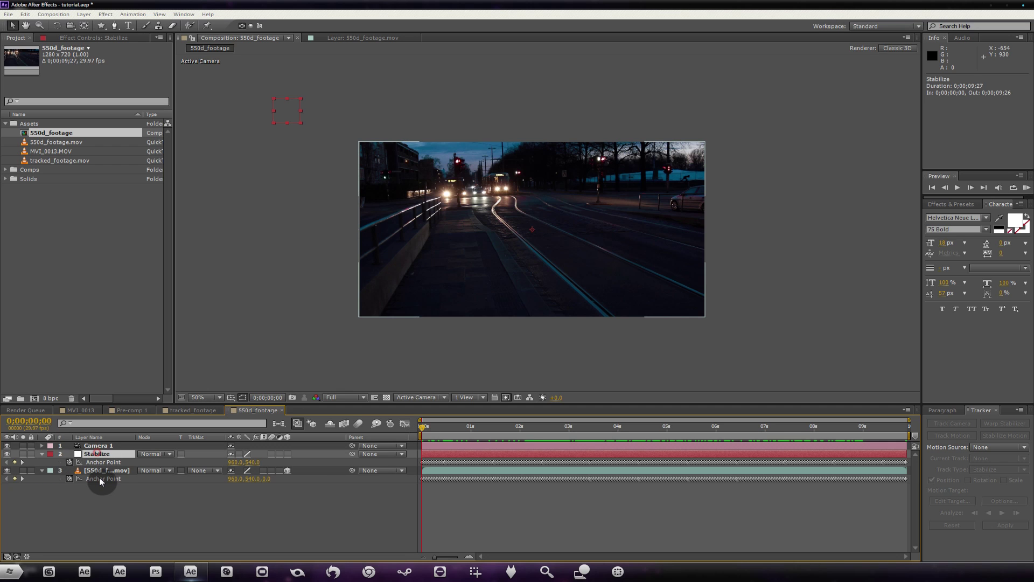
left_click(93, 472)
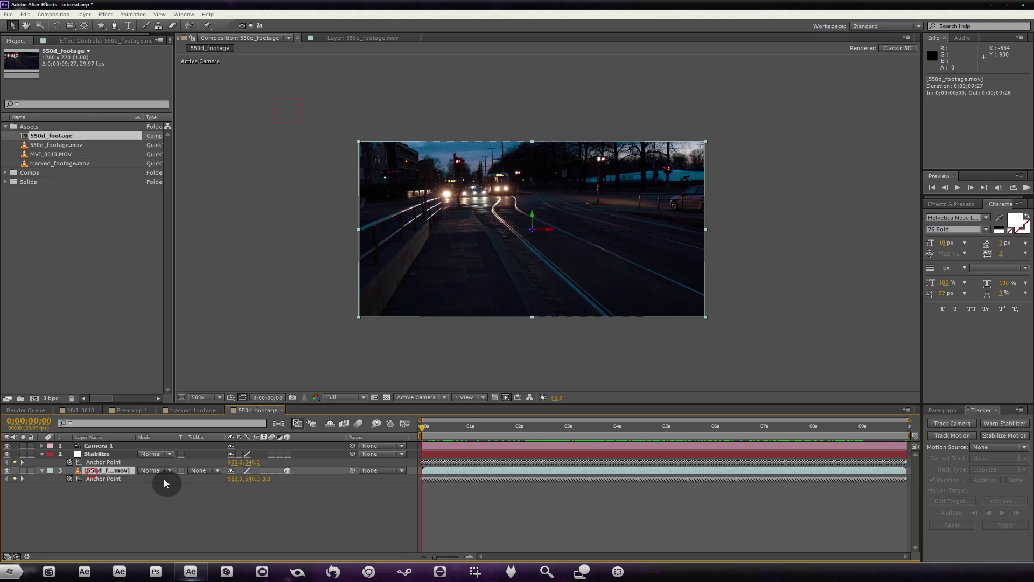
left_click(100, 454)
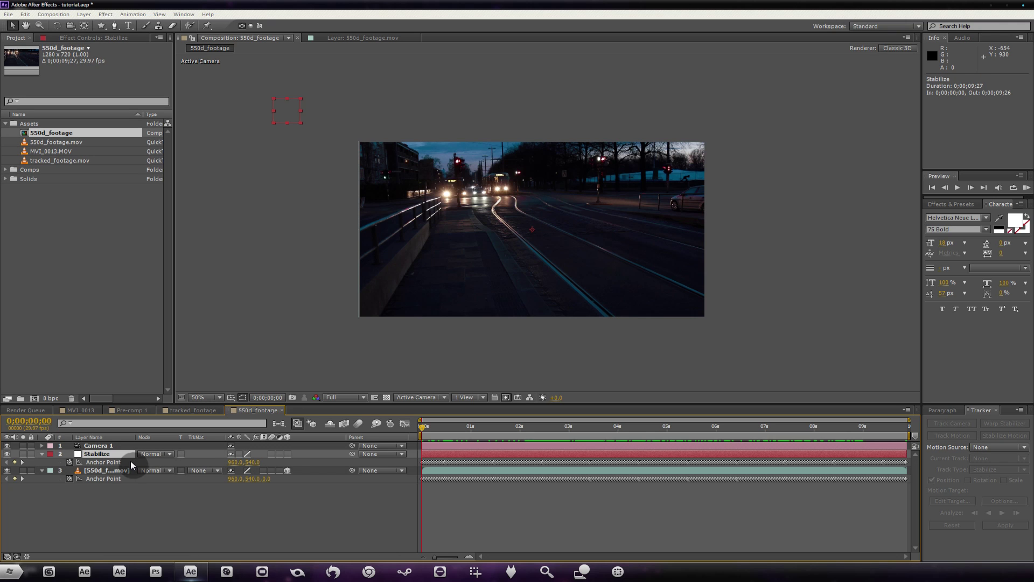
left_click(104, 471)
key("p")
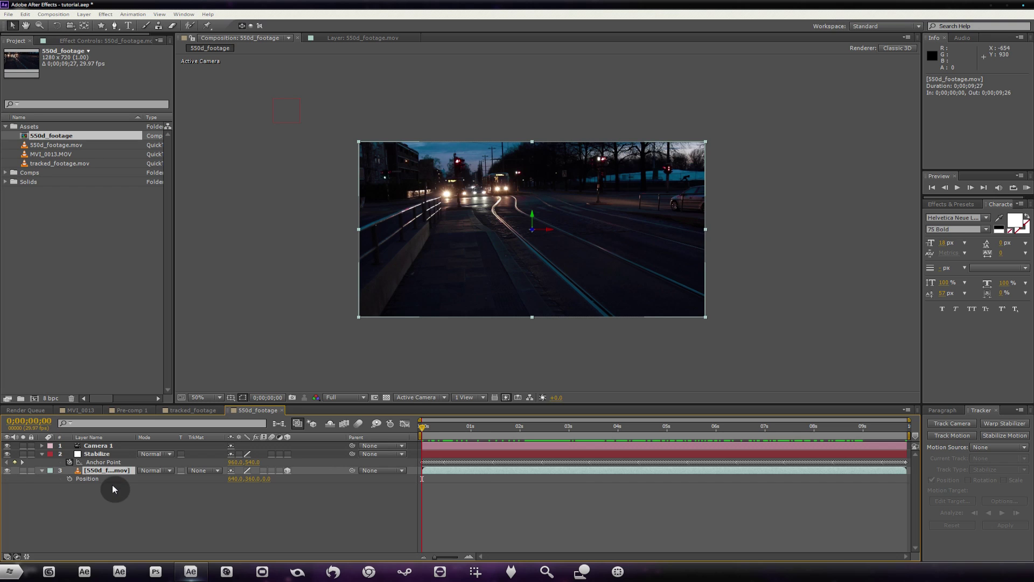
left_click(100, 460)
key("p")
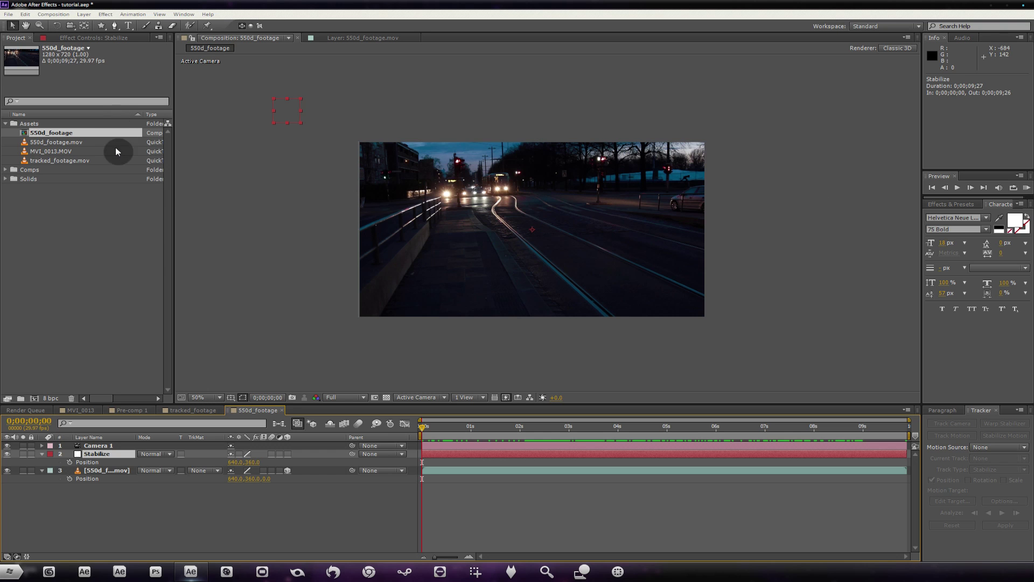
Step: Add an adjustment layer and apply the English Video Copilot 2.40 Aspect Ratio preset to it
left_click(84, 15)
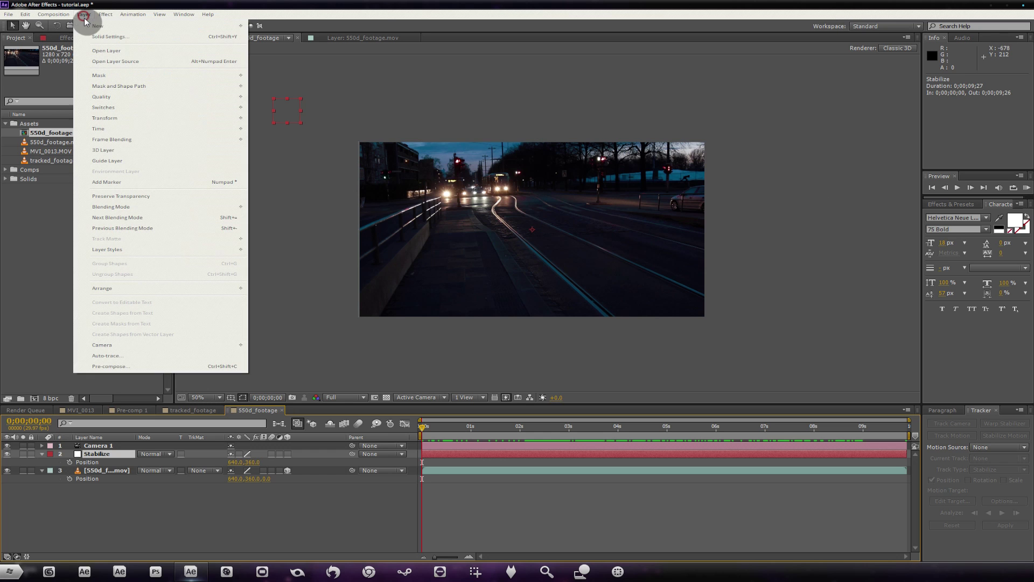
mouse_move(107, 31)
left_click(283, 88)
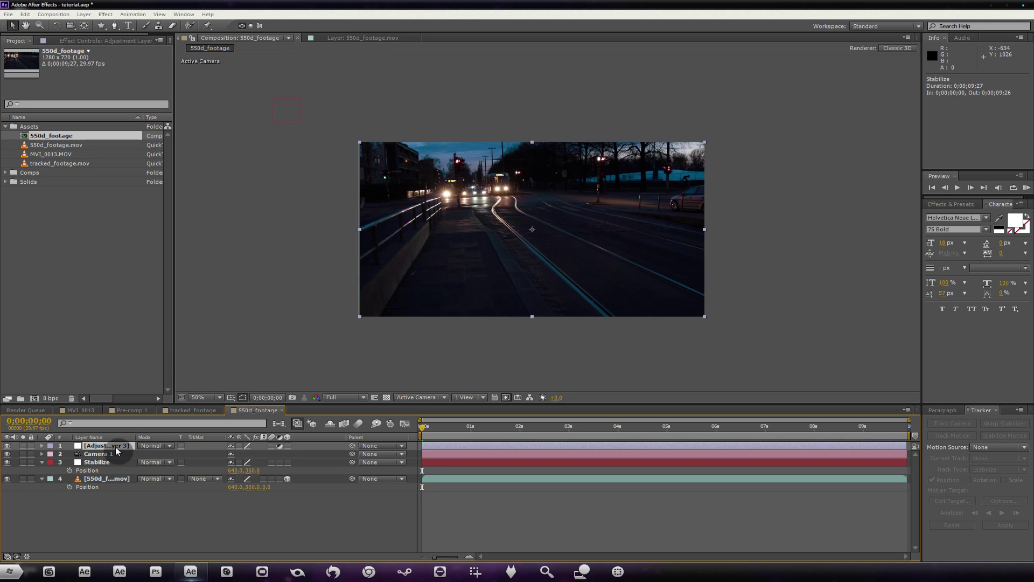
left_click(951, 204)
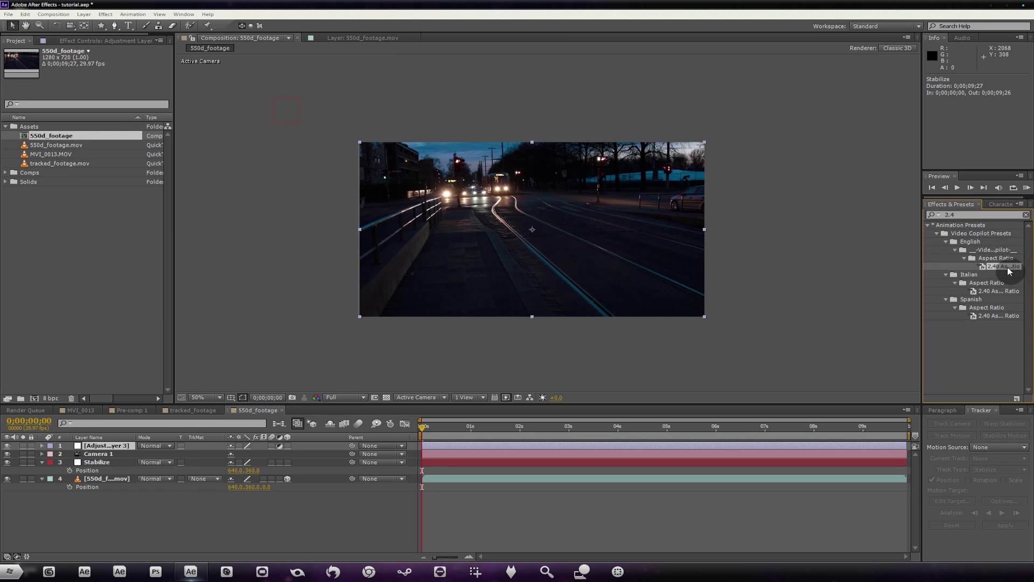
left_click_drag(1008, 270, 115, 445)
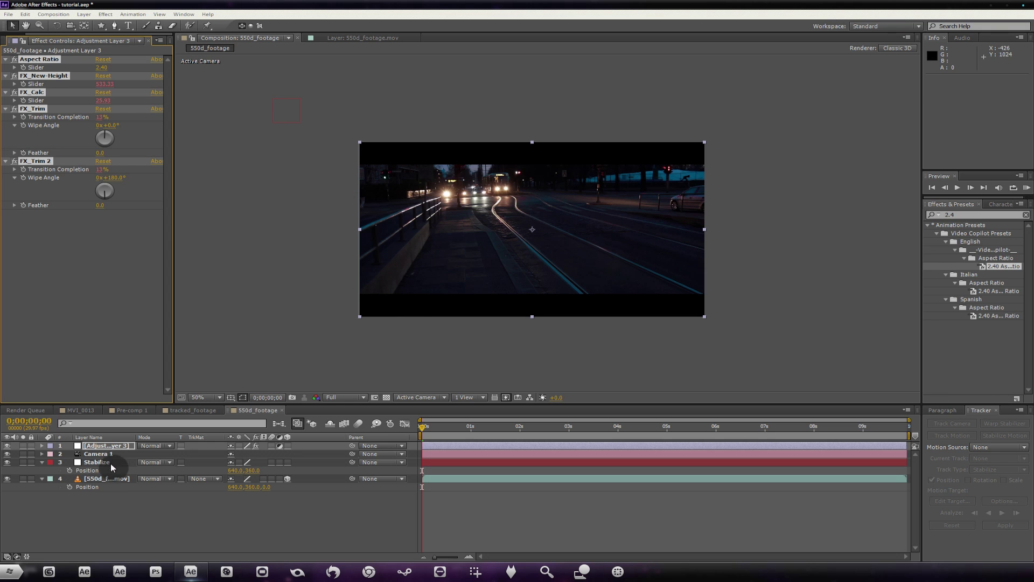
Step: Lower the 550d_footage layer and the Stabilize null within the letterbox by setting both Y positions to 450
left_click(104, 478)
left_click_drag(494, 224, 494, 244)
left_click(174, 502)
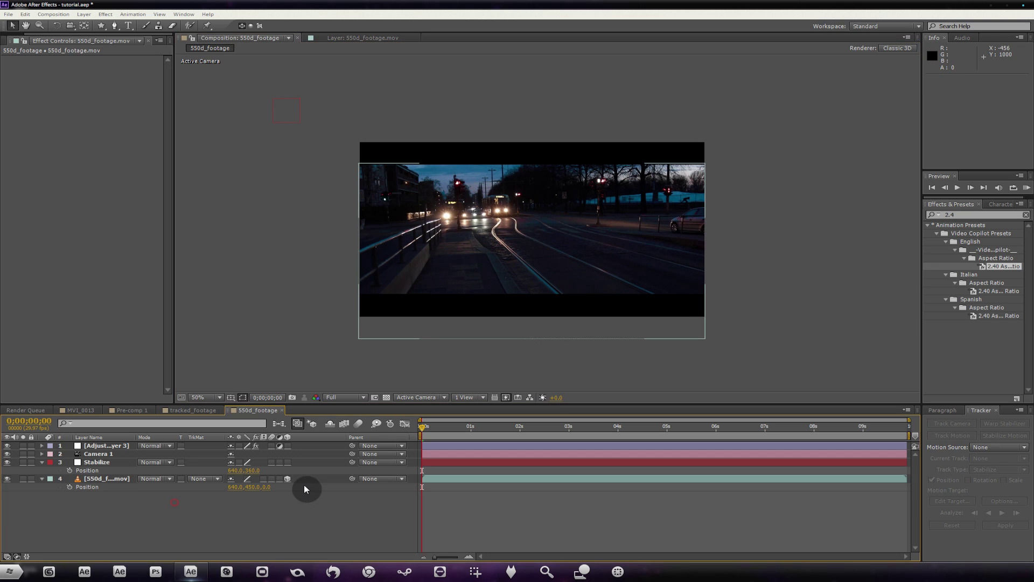
left_click_drag(262, 491, 329, 498)
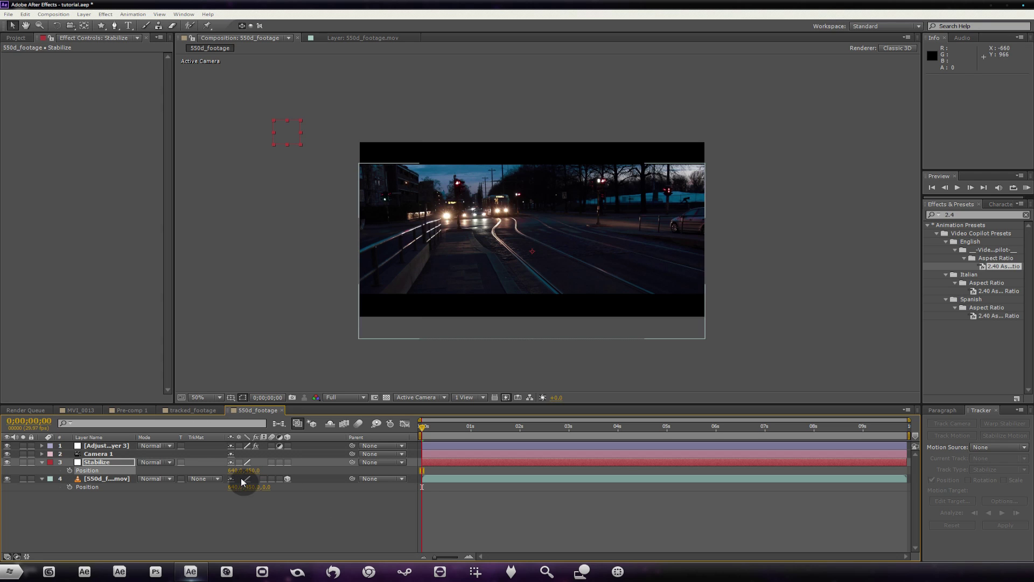
Step: Parent Camera 1 to the Stabilize null and scrub through the opening of the shot to check the motion
left_click(169, 501)
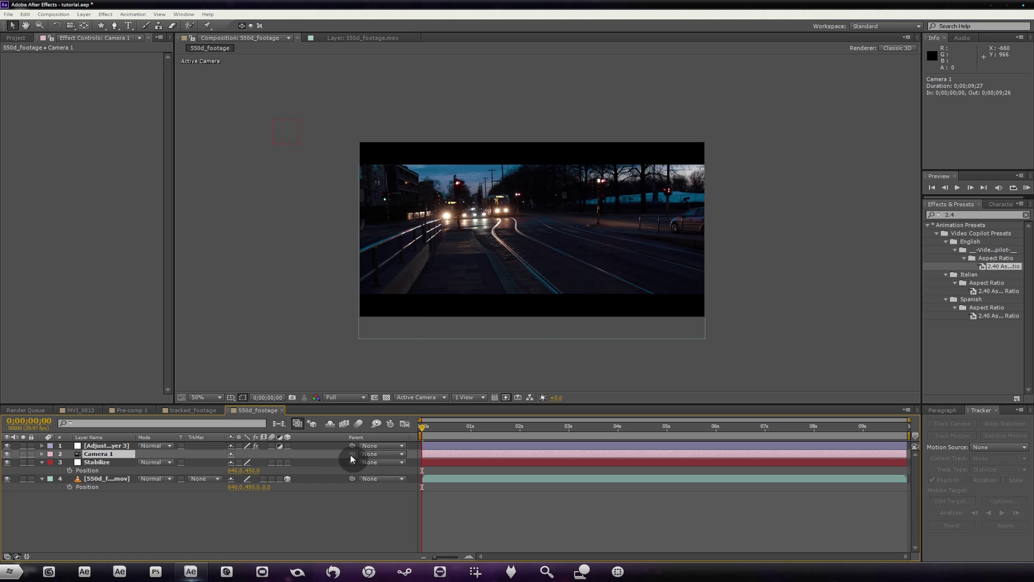
left_click_drag(354, 452, 104, 462)
left_click_drag(422, 426, 478, 432)
Step: At the first frame, add the expression smooth(.3,6) to the Stabilize null's Anchor Point
left_click(110, 462)
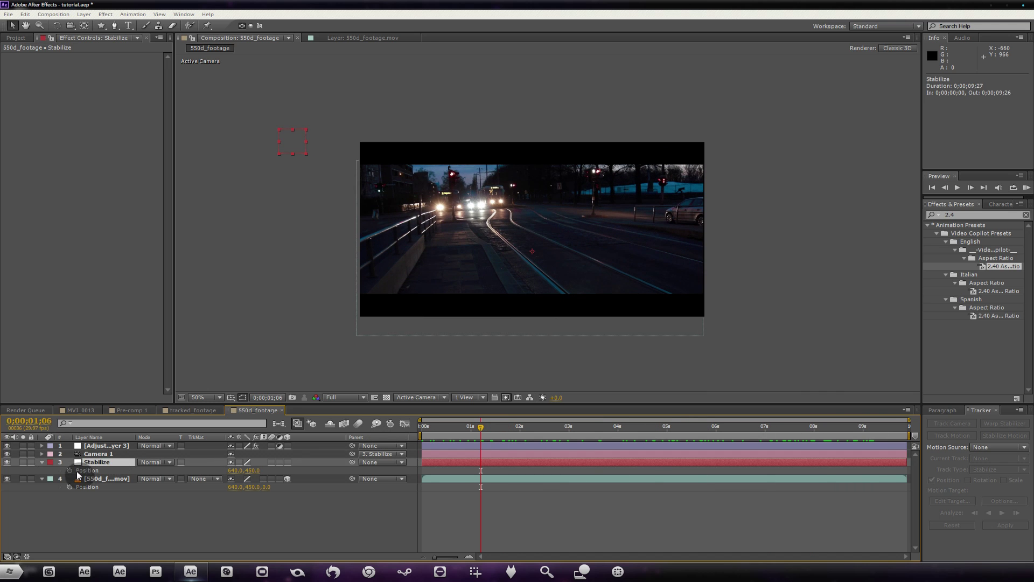
key("u")
left_click(422, 427)
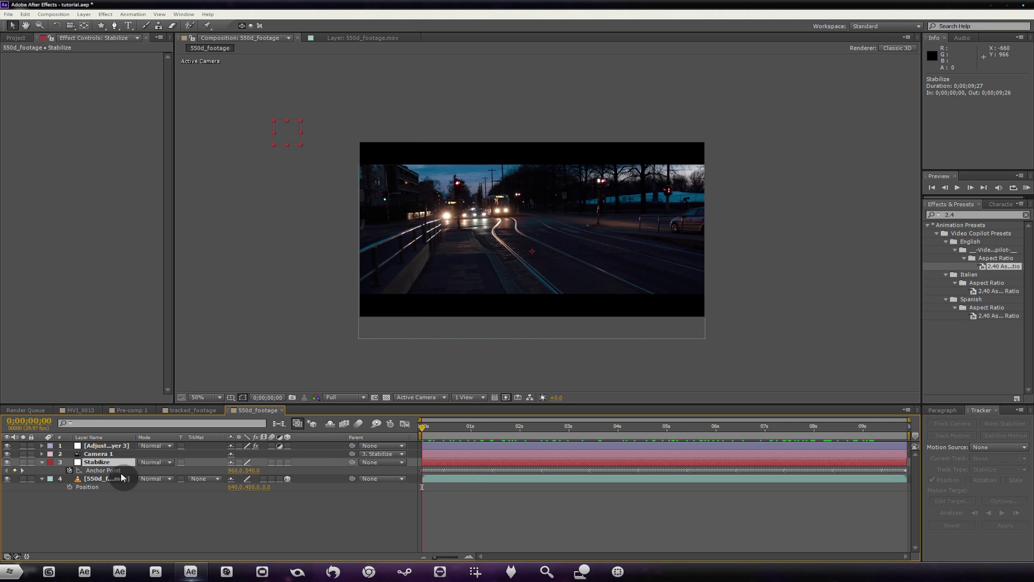
left_click(69, 470, "alt")
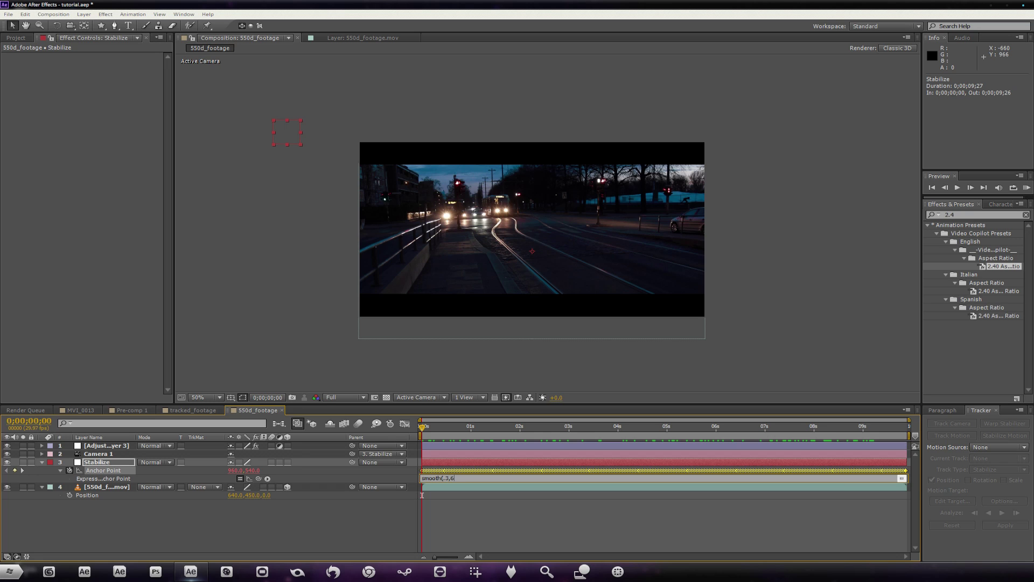
left_click(437, 473)
left_click(463, 520)
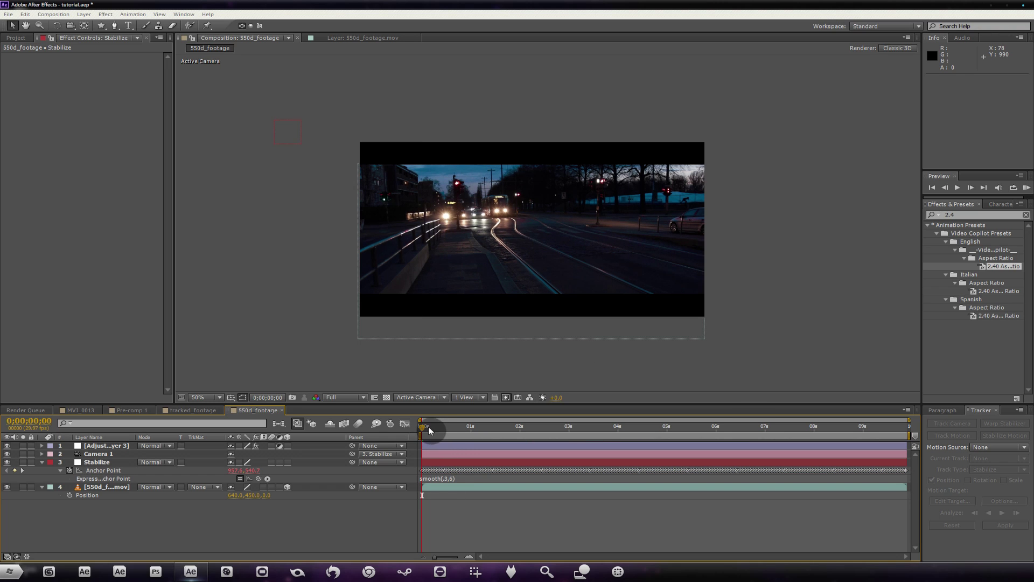
Step: Check the frame edges of the smoothed shot for gaps and set the 550d_footage layer's scale to 69%
left_click(437, 428)
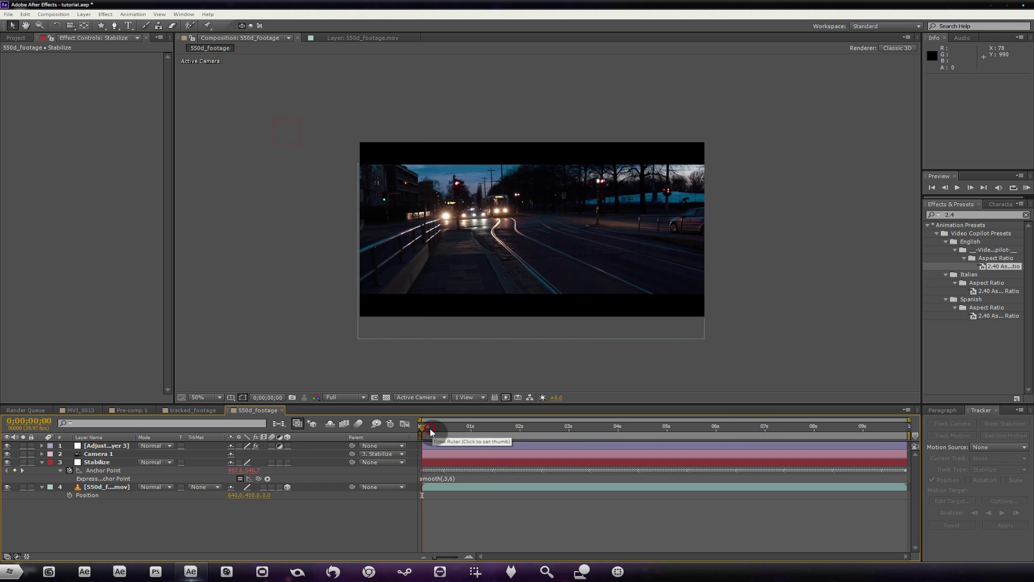
left_click_drag(442, 428, 731, 428)
scroll(525, 225, "up", 4)
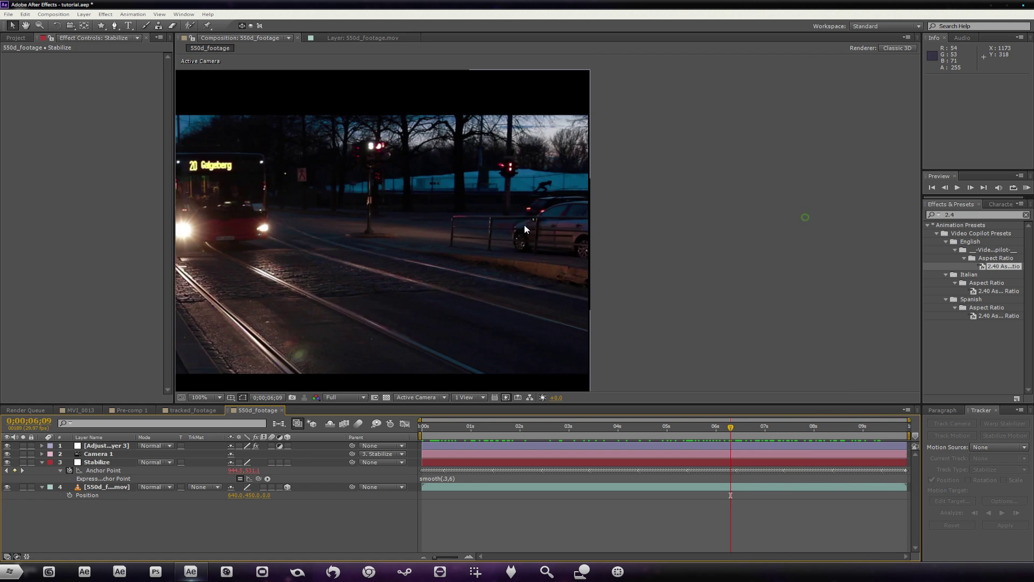
left_click_drag(660, 177, 610, 213)
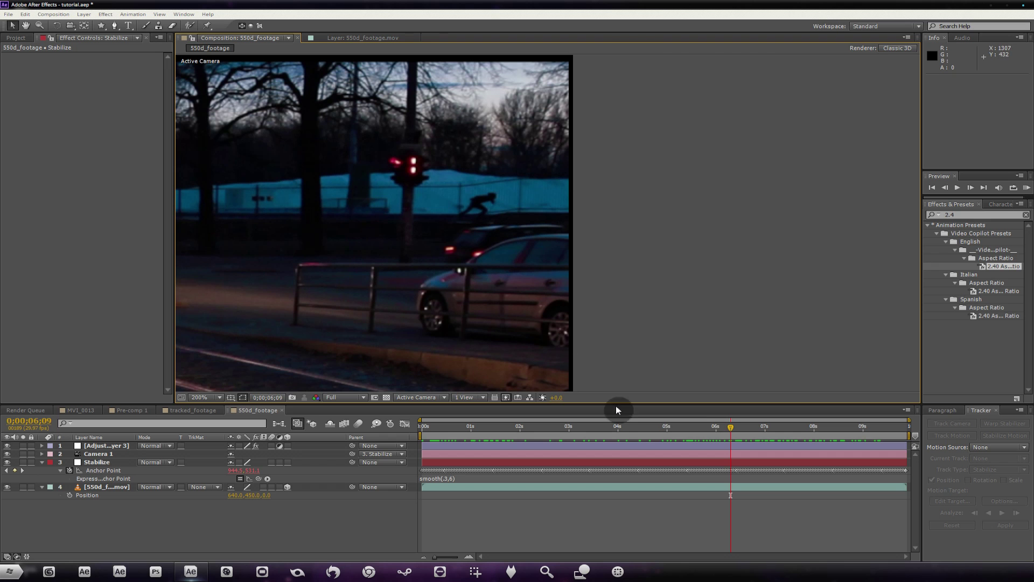
mouse_move(707, 427)
left_mouse_down()
mouse_move(680, 425)
mouse_move(700, 419)
left_mouse_up()
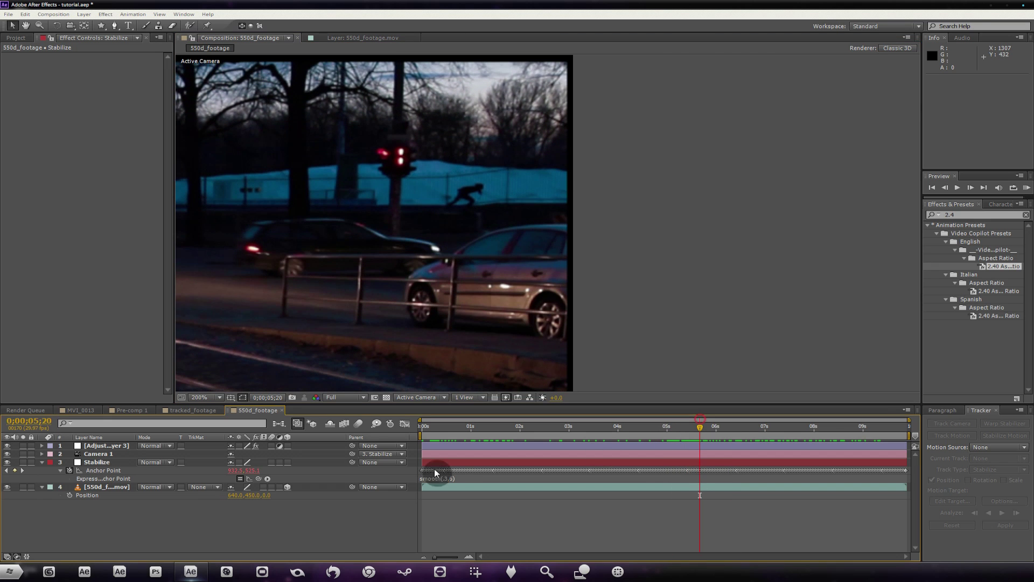
left_click(92, 488)
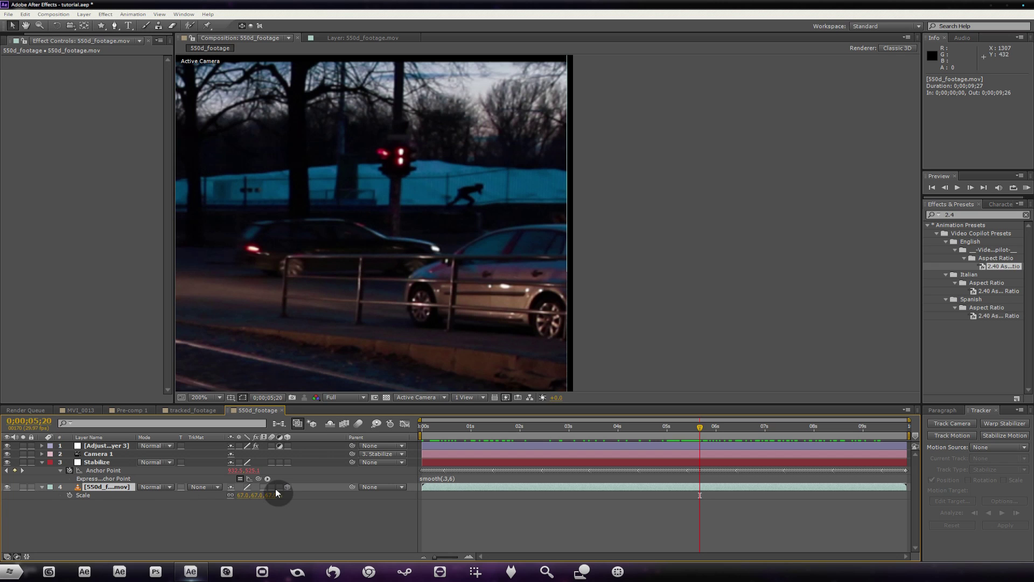
left_click(244, 499)
left_click_drag(245, 497, 242, 496)
scroll(598, 266, "down", 4)
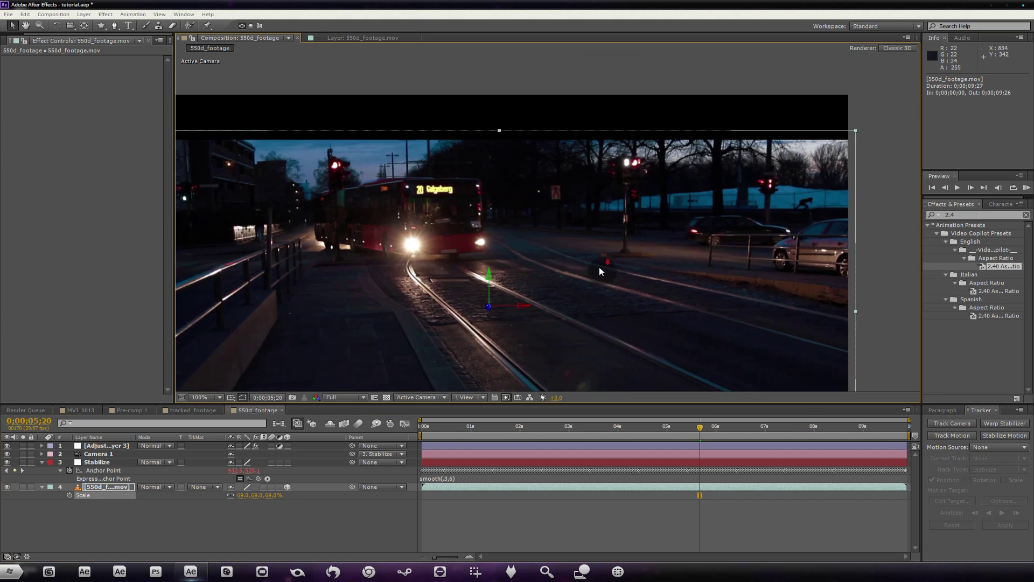
Step: Preview the smoothed, rescaled shot from near its beginning and return to the first frame
left_click_drag(700, 427, 428, 354)
key("space")
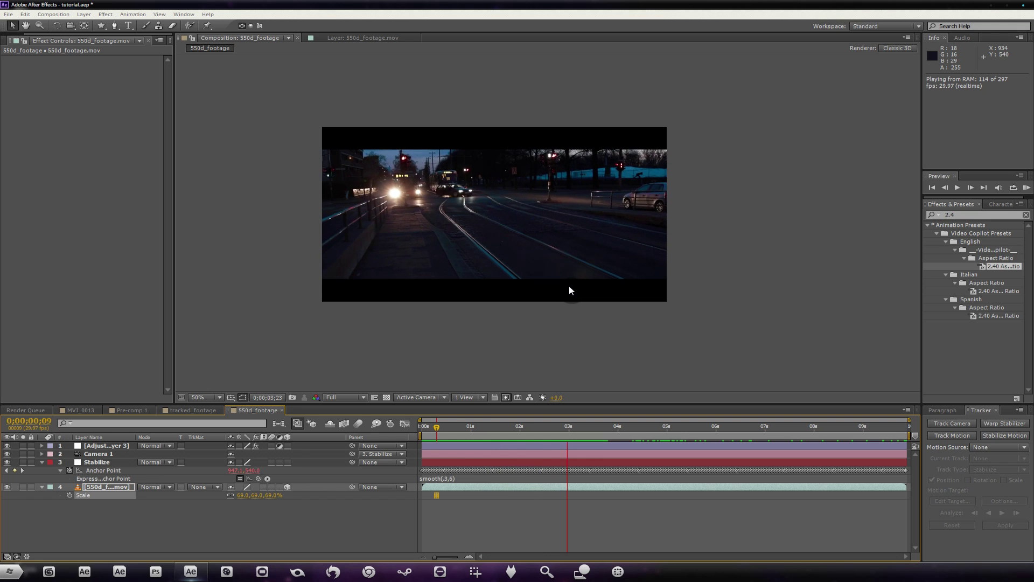
left_click(512, 346)
left_click_drag(468, 425, 422, 426)
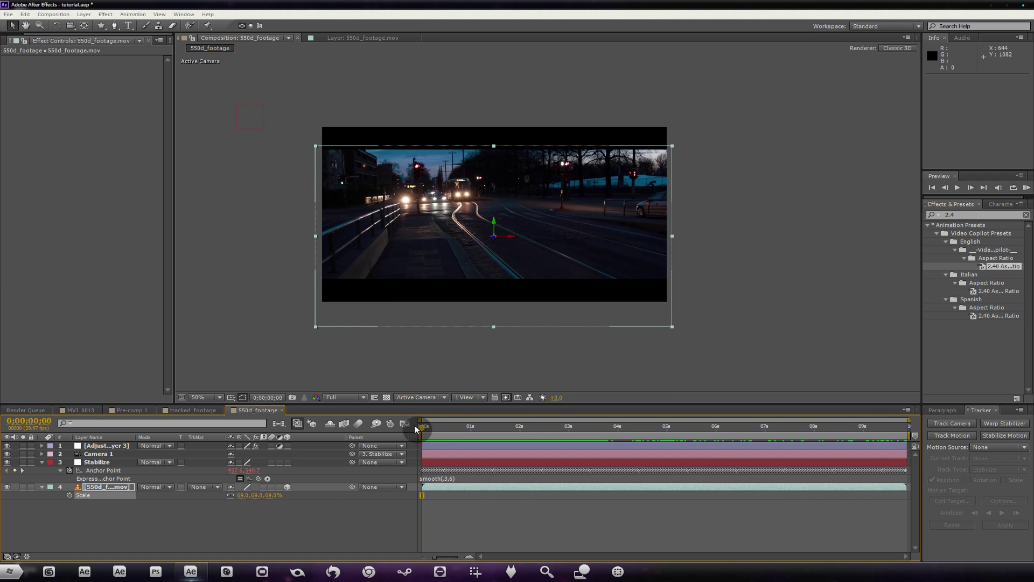
Step: Collapse the properties of the footage and Stabilize layers and rename the adjustment layer as Aspect
left_click(42, 486)
left_click(42, 462)
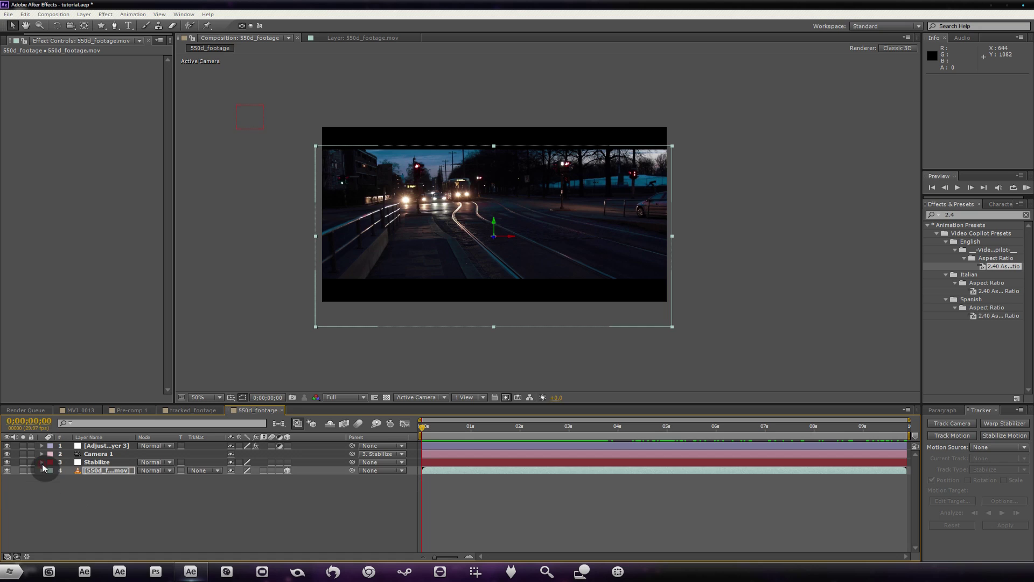
left_click(86, 531)
left_click(106, 446)
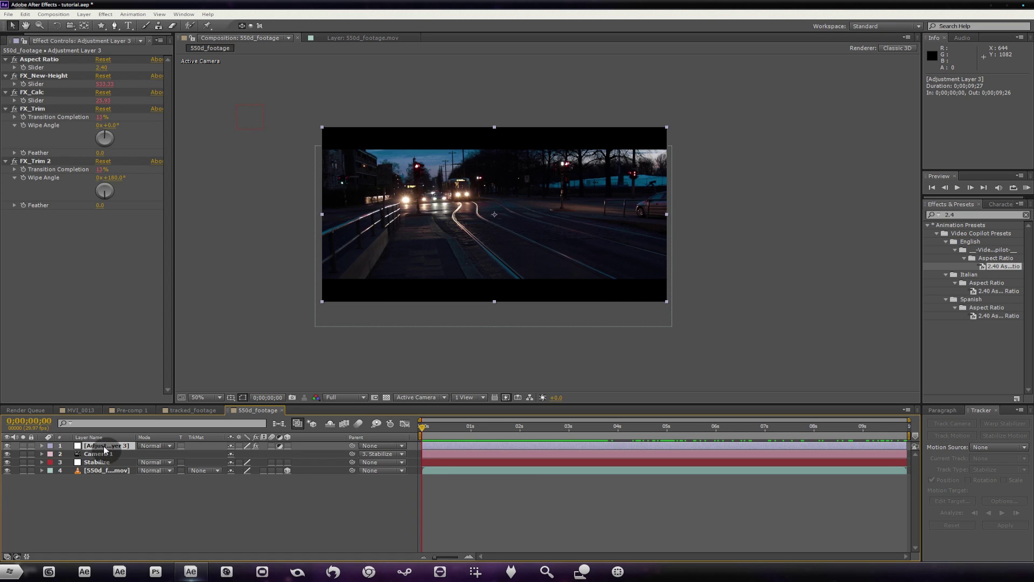
key("Return")
type("Aspec")
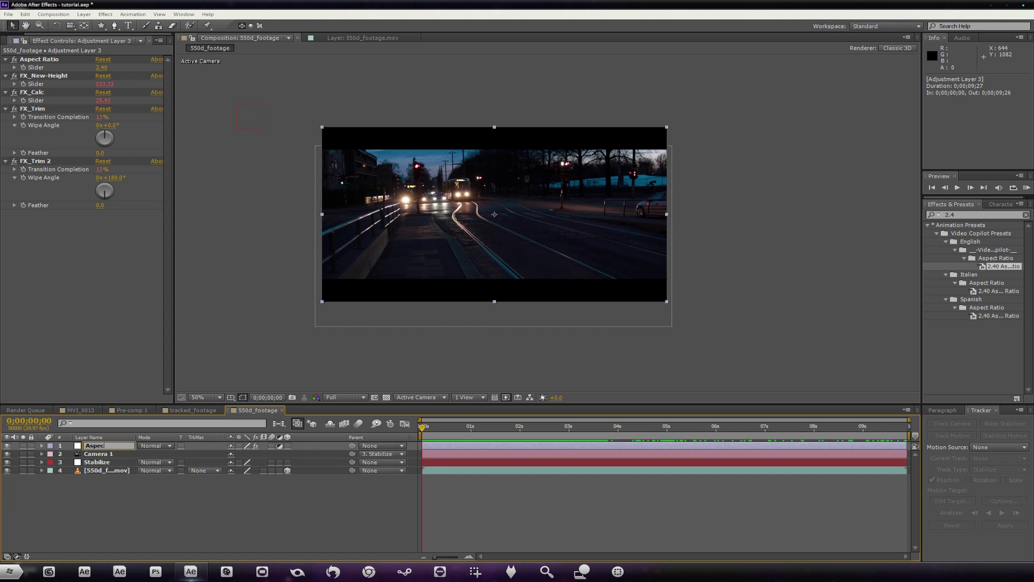
type("t")
key("Return")
Step: Add a new null object and rename it as Text
left_click(83, 14)
mouse_move(161, 26)
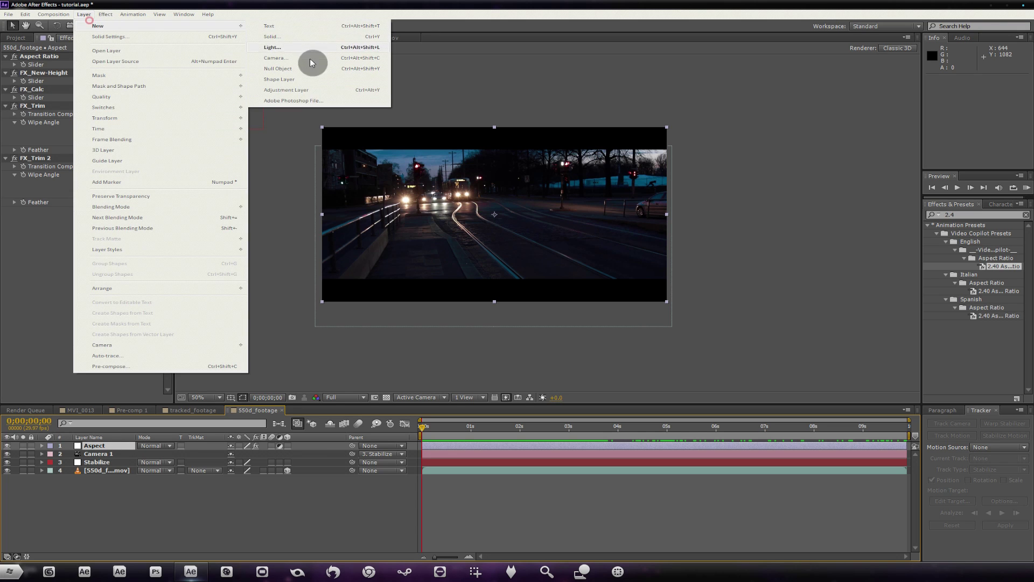
left_click(302, 68)
left_click(105, 446)
key("Return")
type("Text")
key("Return")
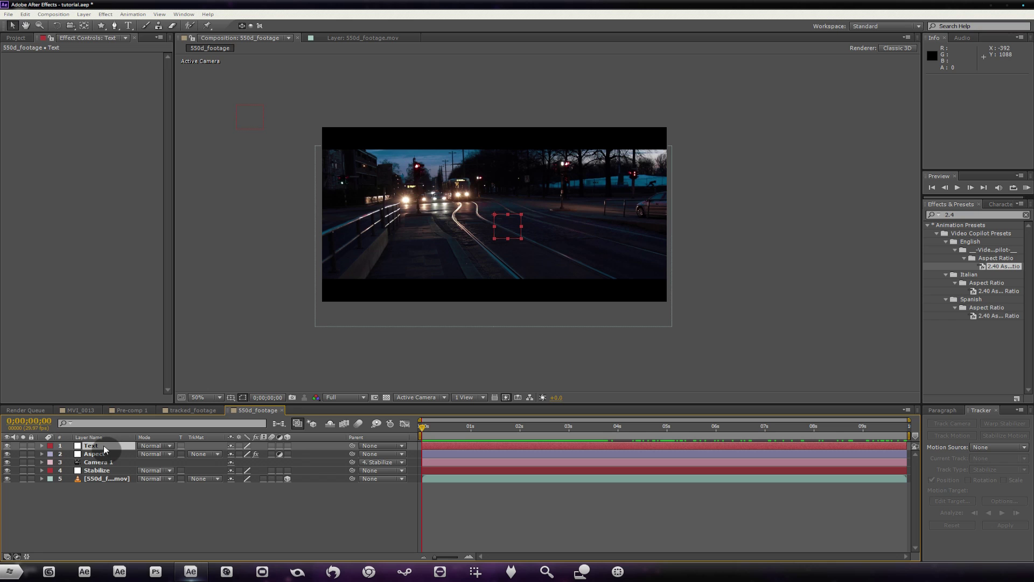
Step: Start a motion track on the 550d_footage layer and place its track point on the red traffic light
left_click(120, 482)
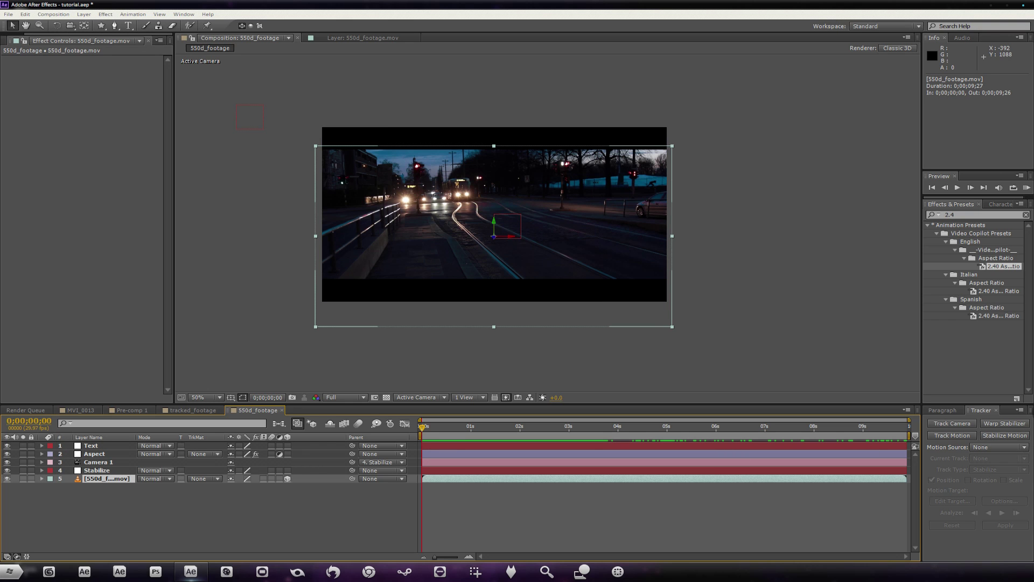
left_click(952, 436)
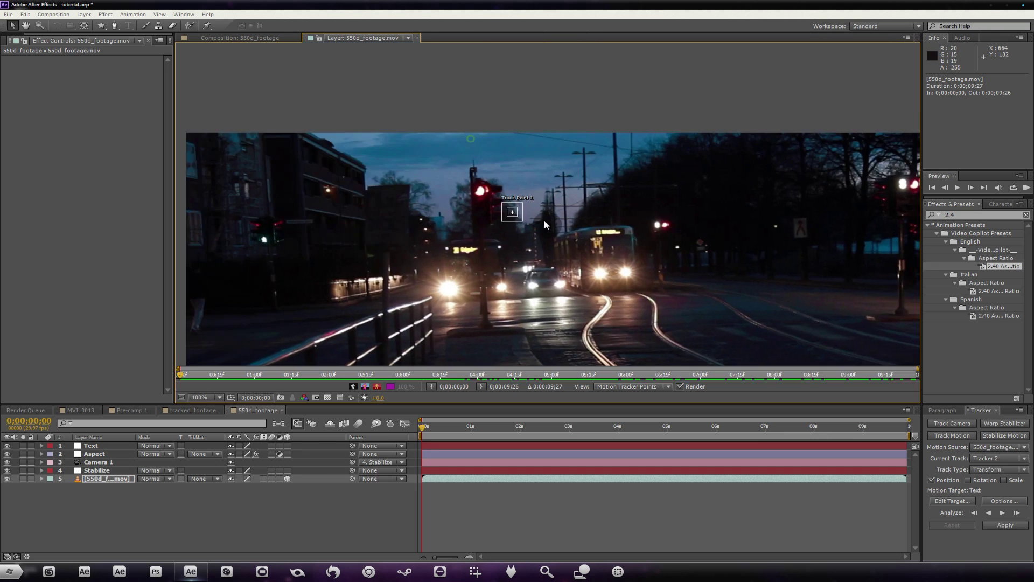
scroll(539, 218, "up", 1)
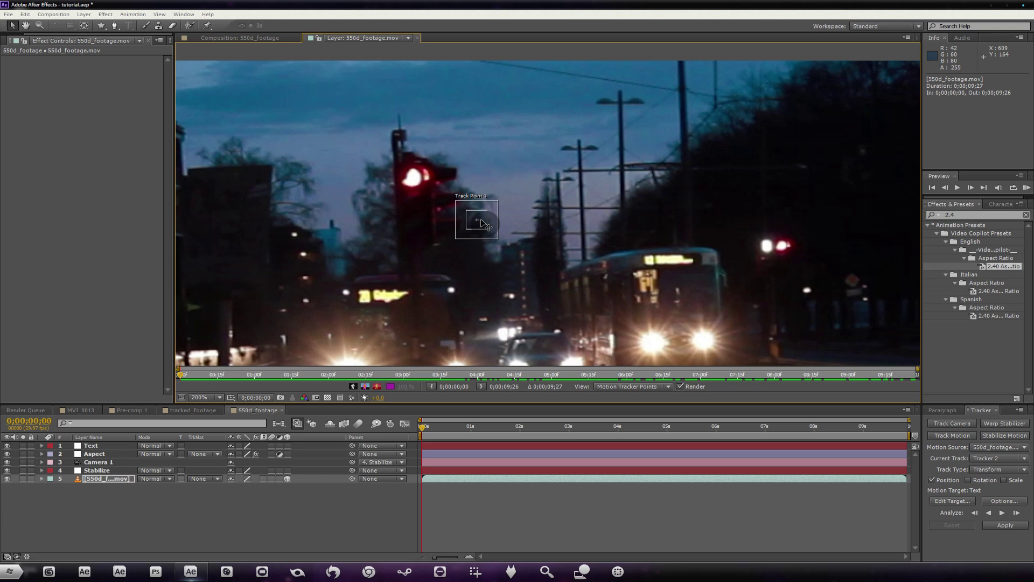
left_click_drag(483, 222, 419, 181)
scroll(524, 206, "up", 2)
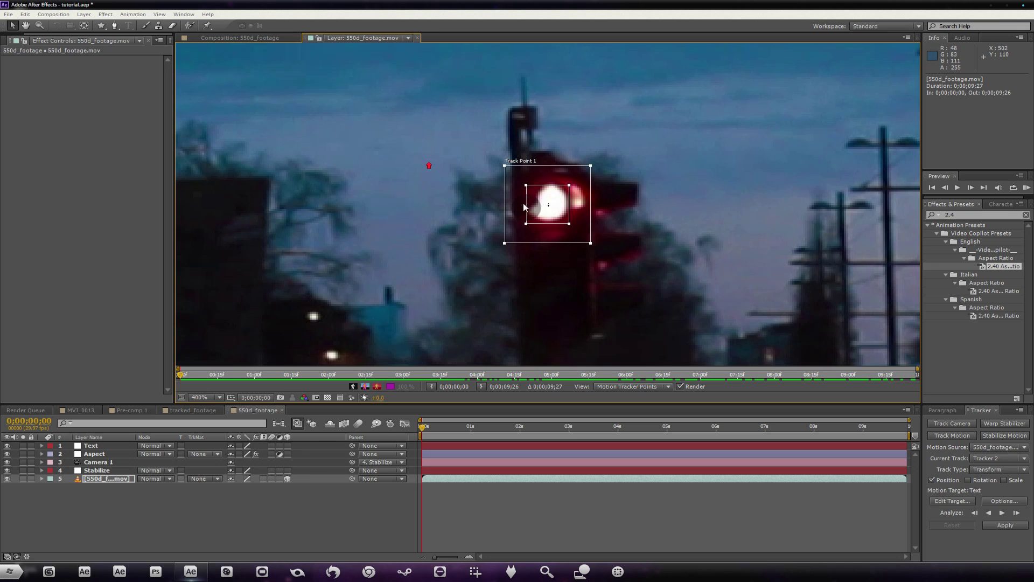
Step: Slightly enlarge the track point's search region around the traffic light and analyze the track forward through the whole clip
left_click_drag(592, 248, 602, 254)
scroll(602, 254, "down", 3)
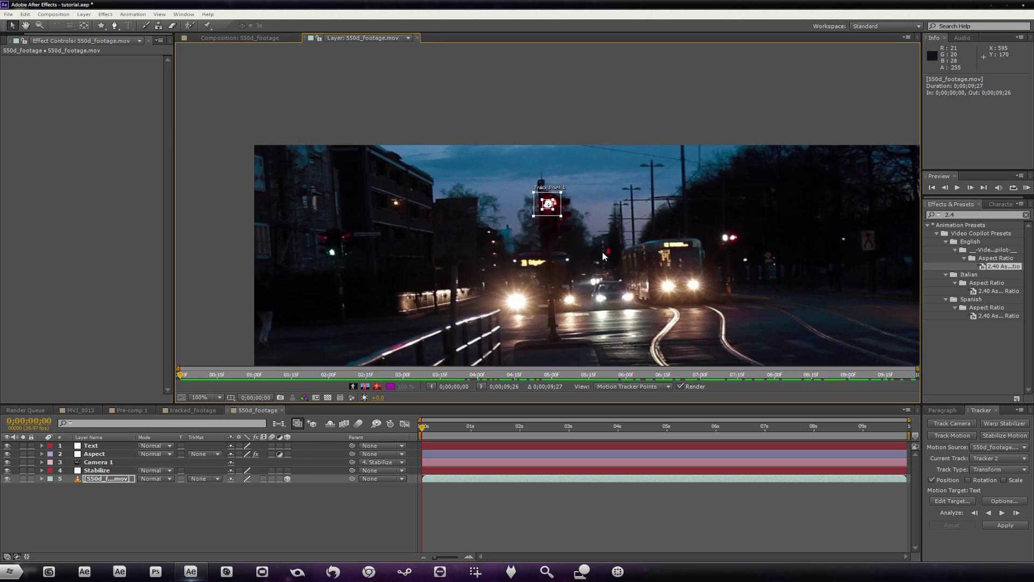
scroll(602, 253, "up", 1)
left_click(997, 515)
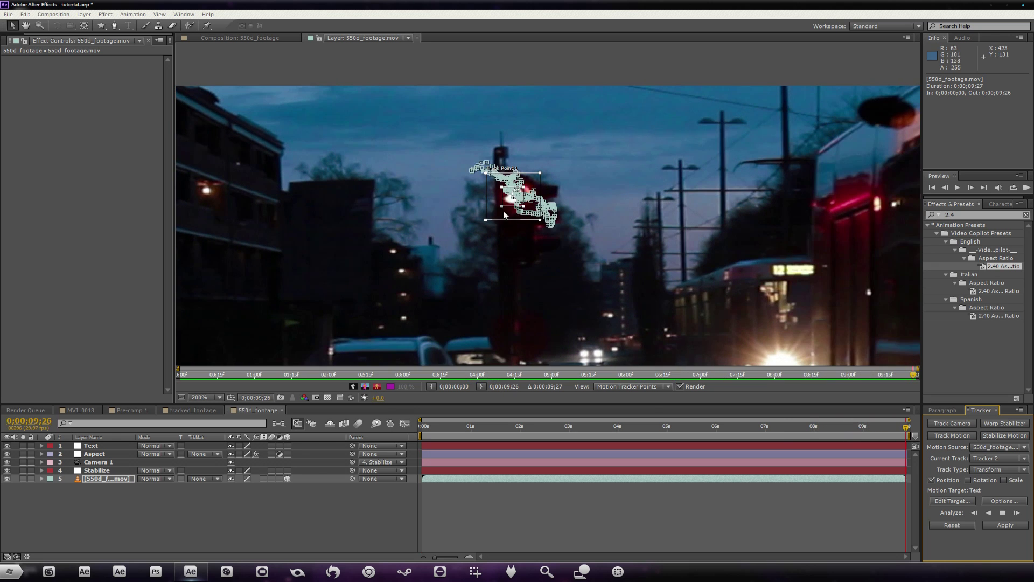
Step: Apply the tracked motion in X and Y to the Text null and scrub through the shot to check it
left_click(952, 501)
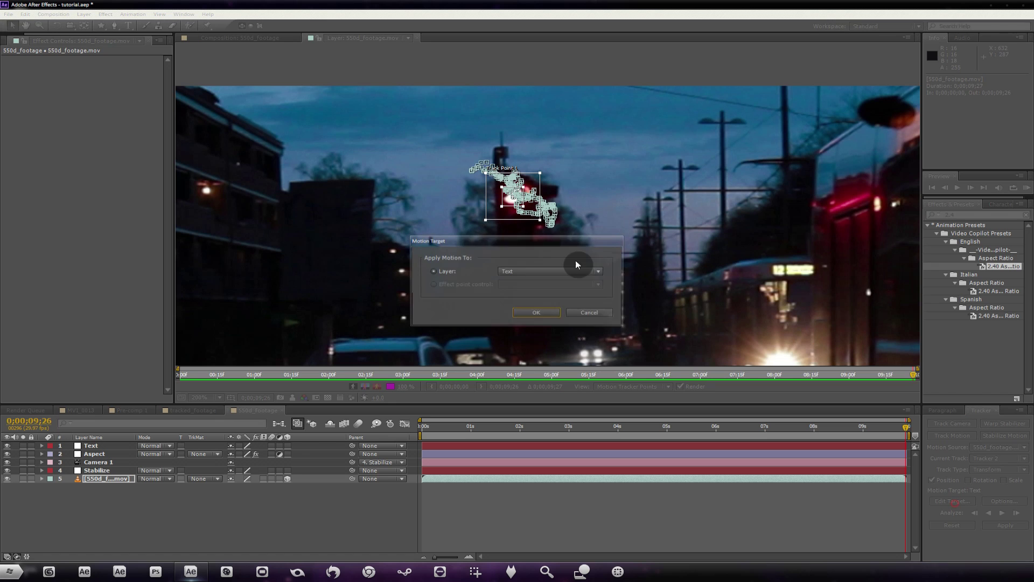
left_click(539, 312)
left_click(1005, 525)
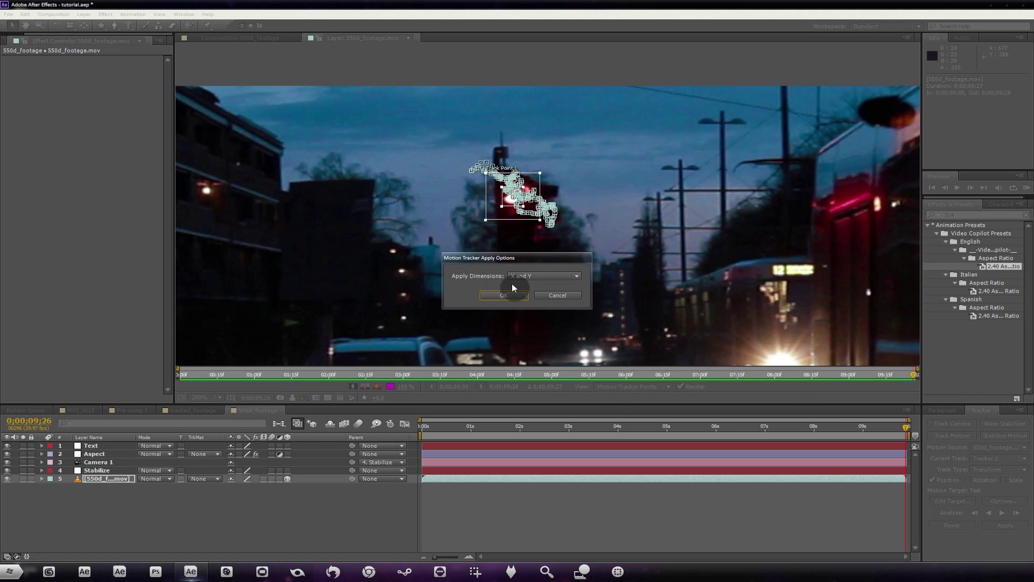
left_click(513, 295)
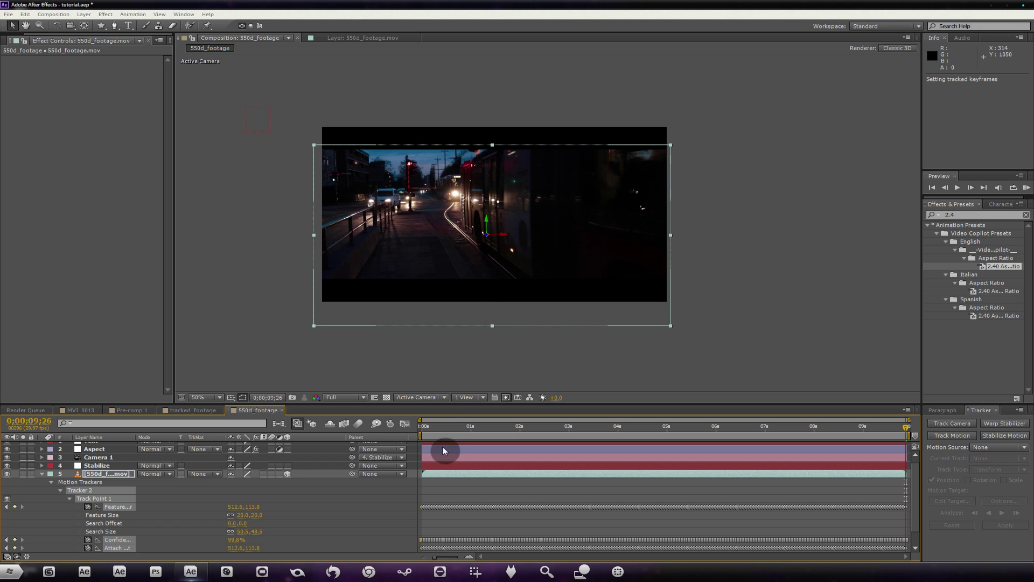
scroll(418, 341, "up", 1)
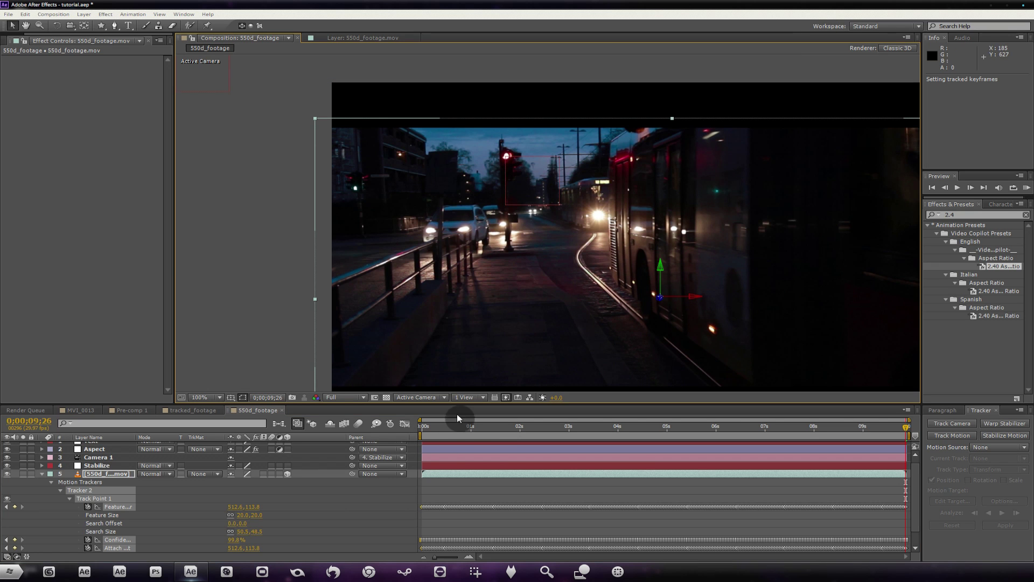
left_click_drag(438, 431, 905, 438)
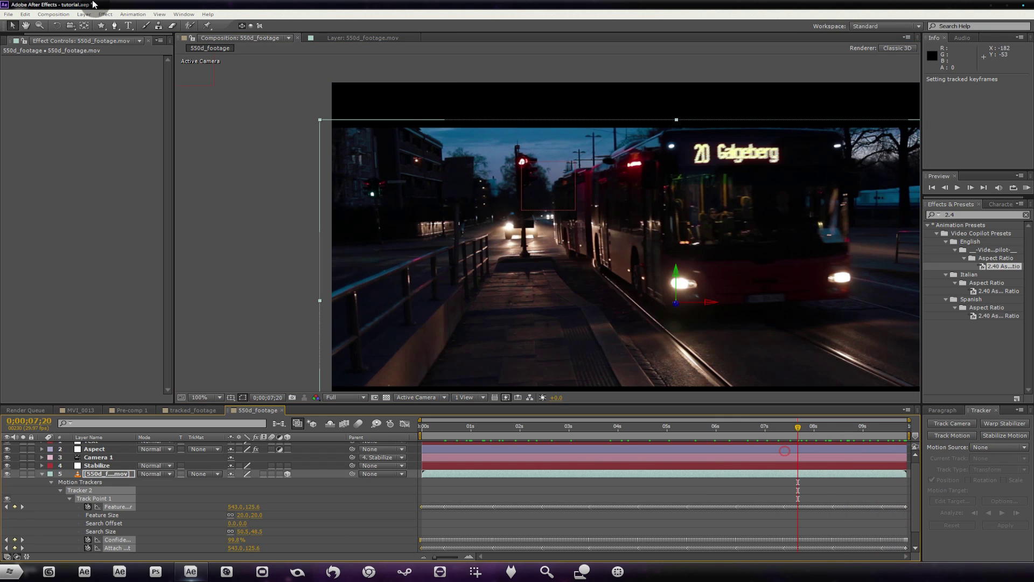
Step: Add the title text TRACKED FOOTAGE over the shot and move it to the left of the traffic light
key("ctrl+t")
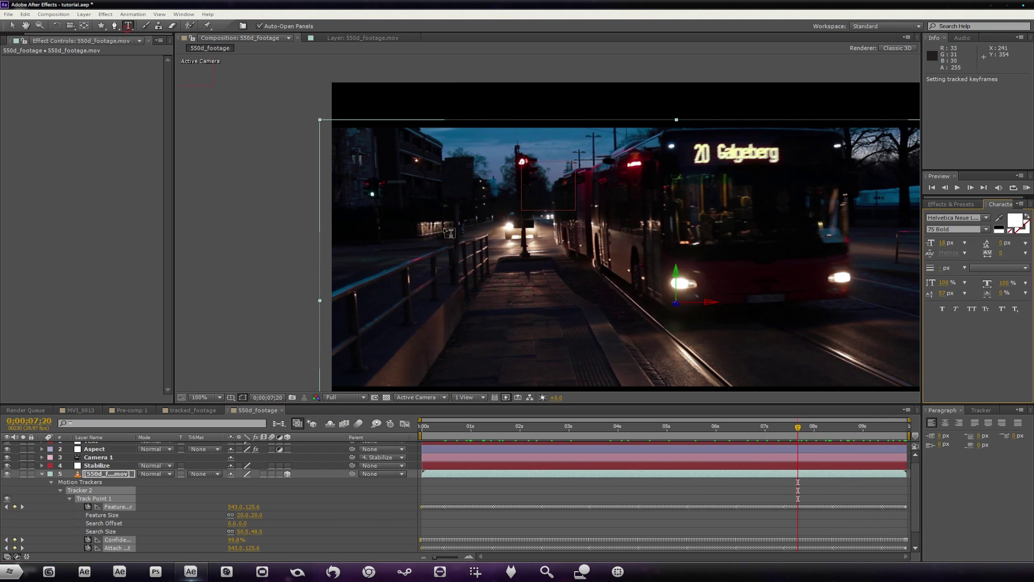
left_click(434, 203)
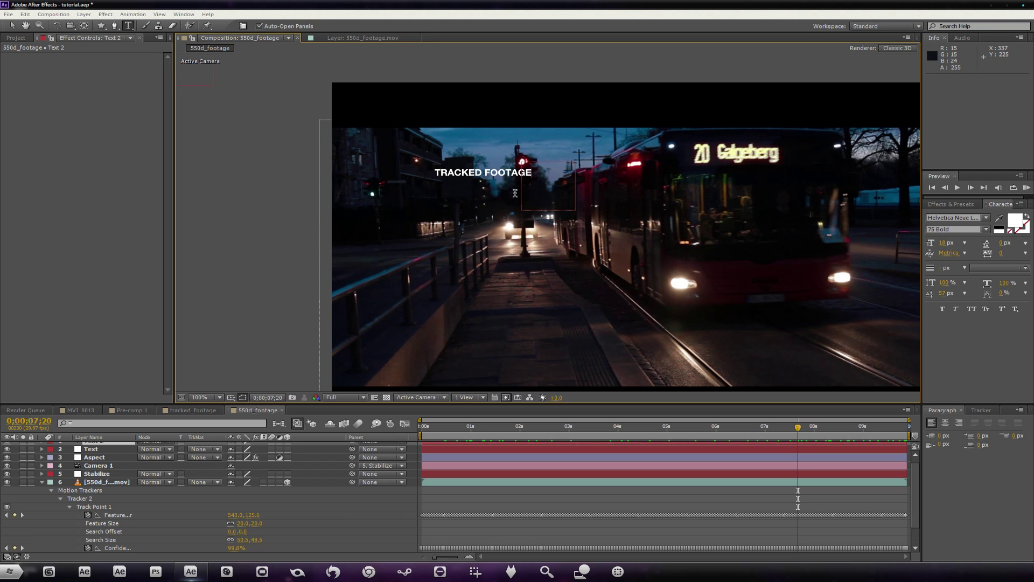
key("KP_Enter")
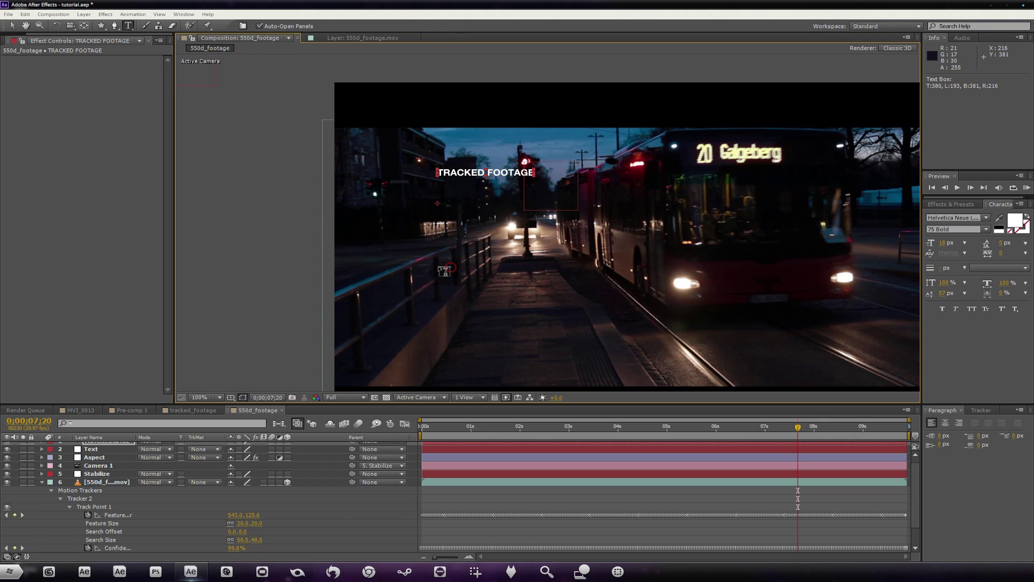
left_click(13, 27)
left_click(13, 27)
left_click_drag(513, 176, 372, 173)
Step: Set the word TRACKED in the title to the 45 Light style and nudge the title to about 160, 222
left_click(129, 26)
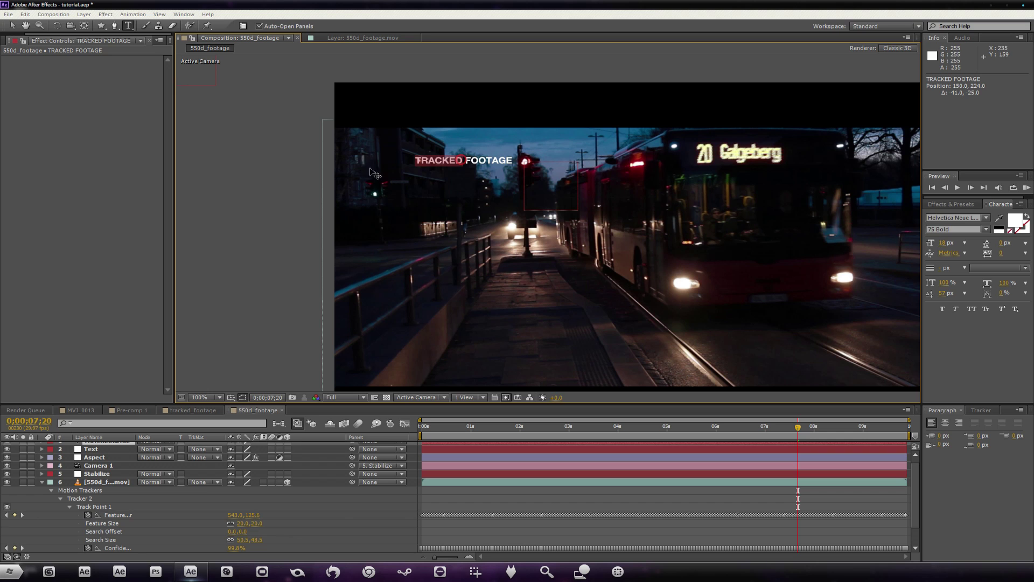
left_click(985, 229)
left_click(847, 171)
left_click(466, 167)
left_click_drag(421, 237, 425, 235)
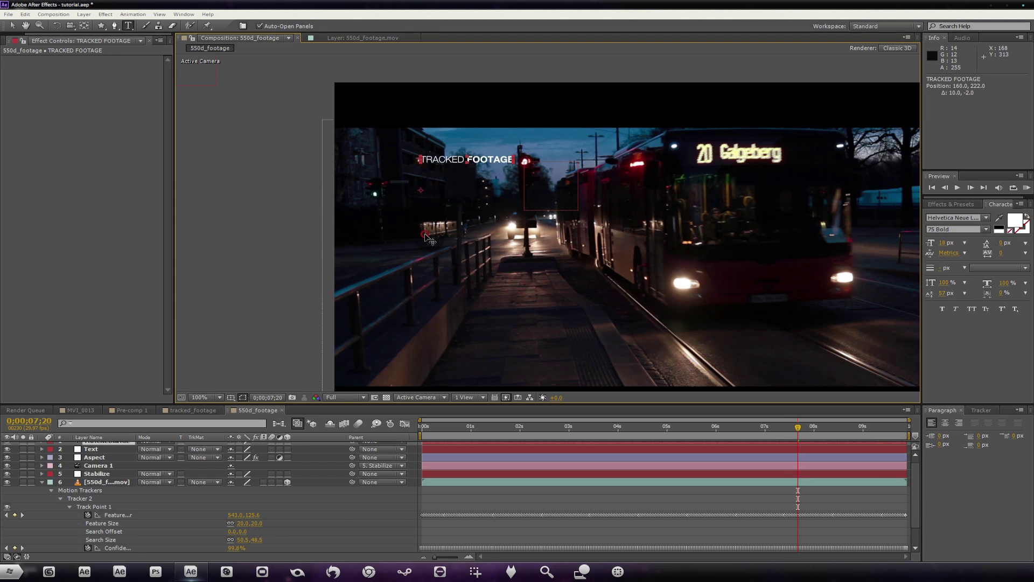
Step: Duplicate the TRACKED FOOTAGE text layer and shift the copy straight down to just below the original title
left_click(107, 446)
key("ctrl+d")
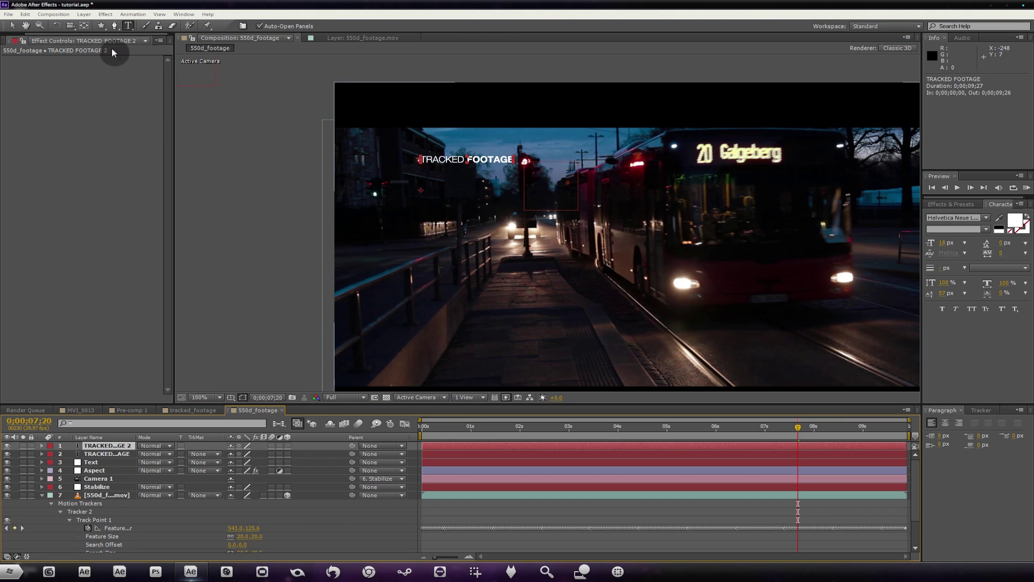
key("shift+Down")
key("shift+Down")
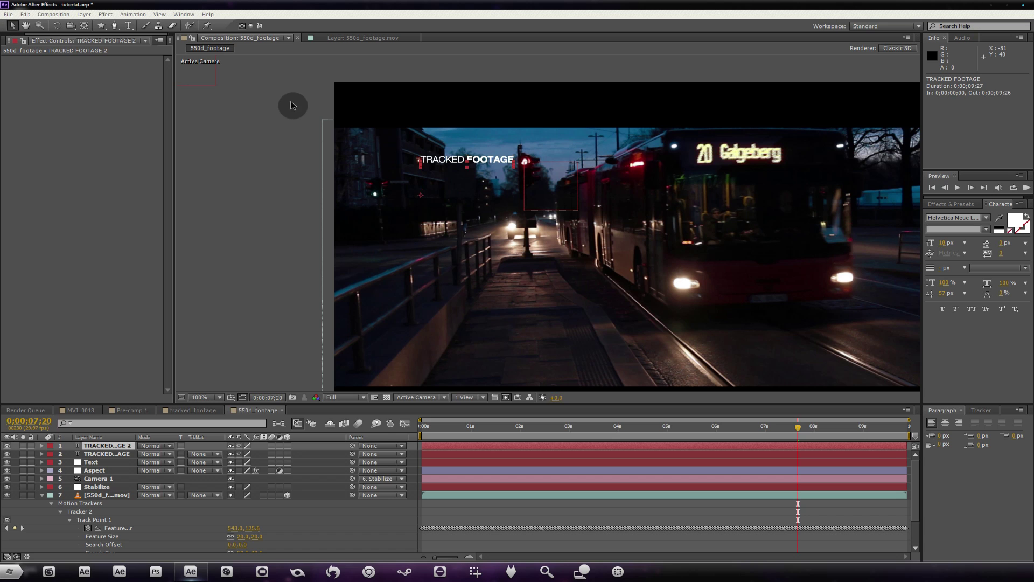
key("Up")
key("Up")
key("Up")
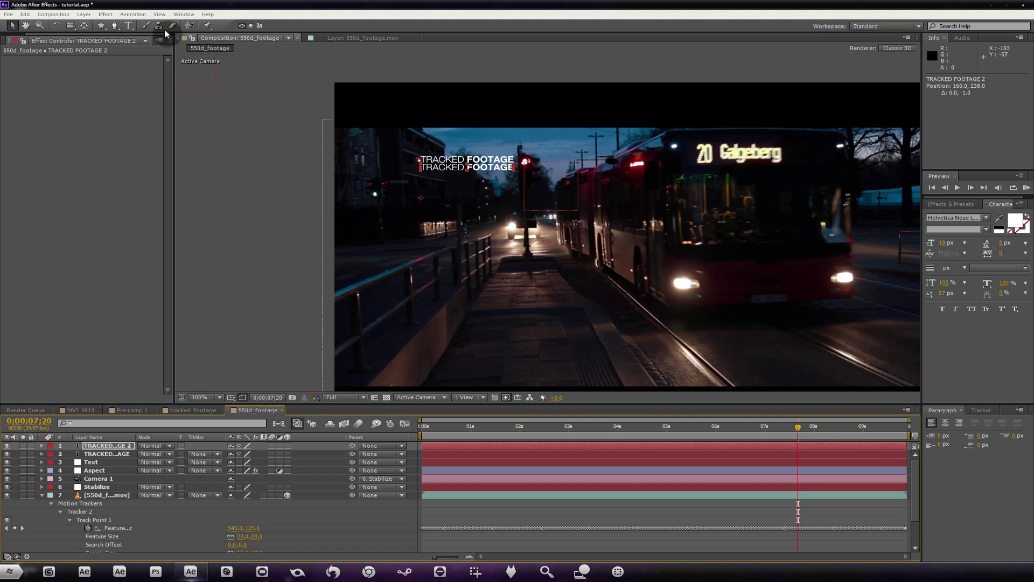
Step: Replace the duplicate's text with BUS 20 - TOWARDS GALGBERG and set its font size to 9 px
left_click(128, 30)
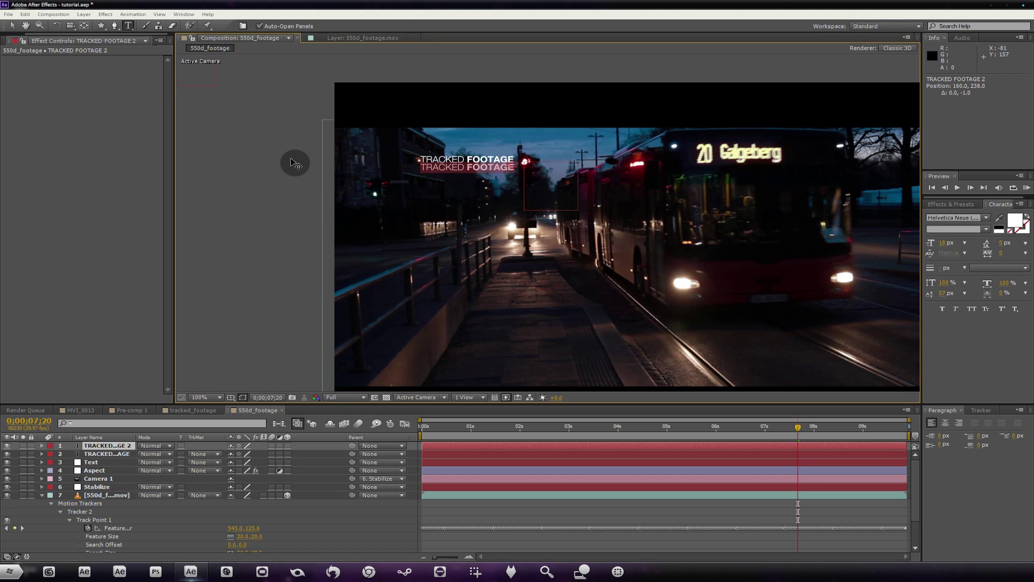
type("BUS 20 - TOWARDS GALGBERG")
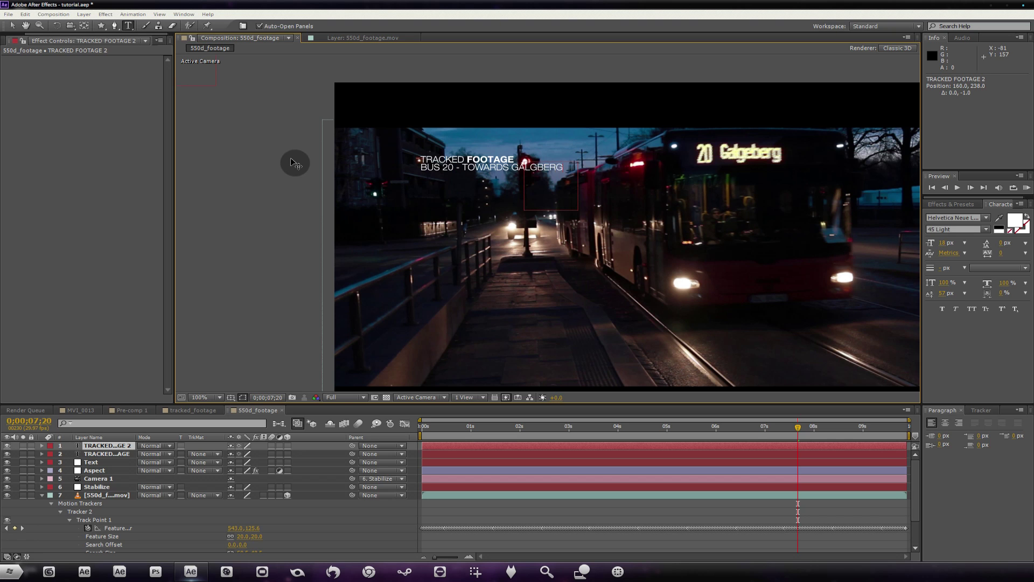
key("ctrl+a")
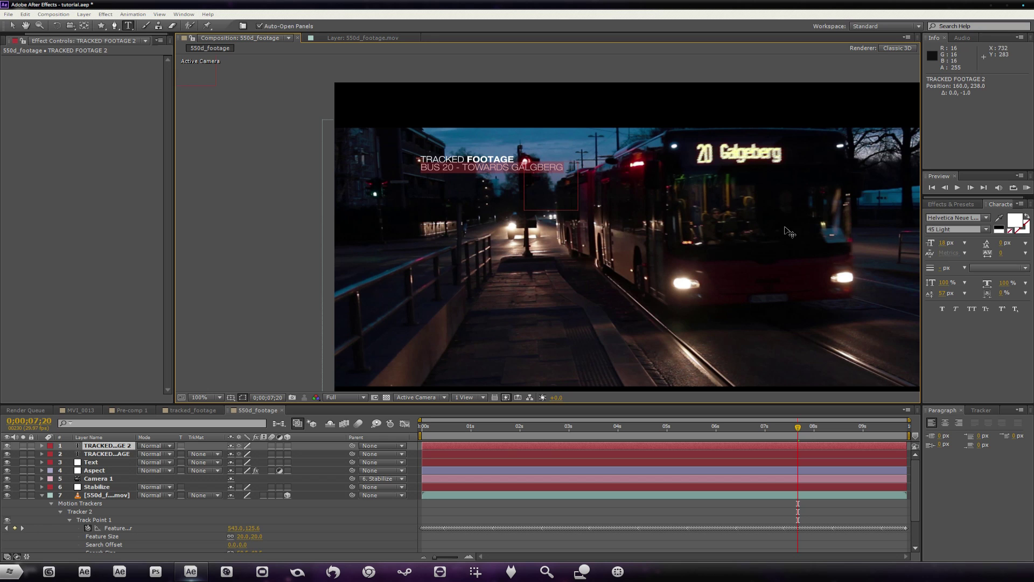
left_click(940, 243)
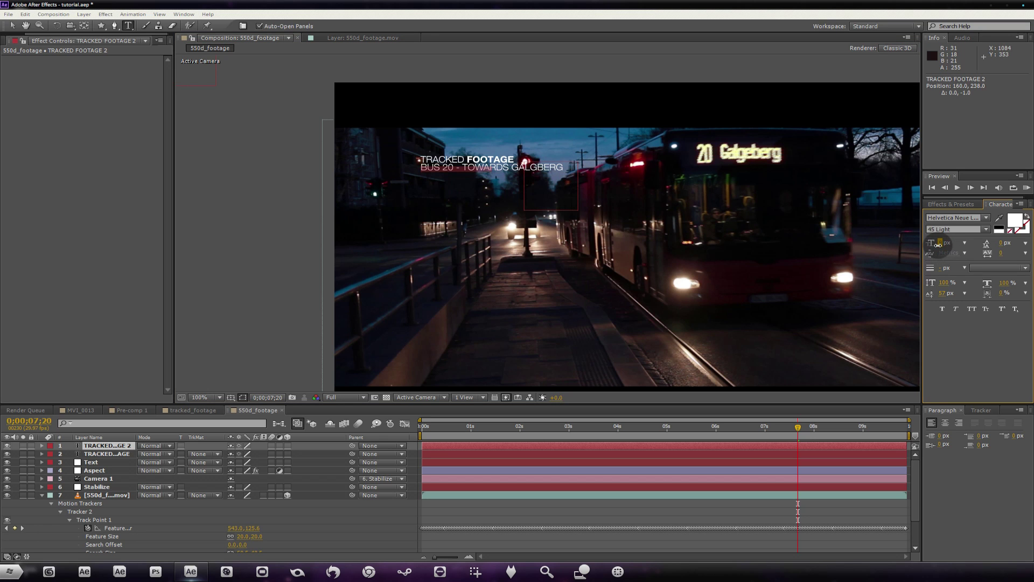
type("9")
key("Return")
Step: Move the bus subtitle up close beneath the title, to about 161.5, 232, aligned with the title's starting edge
scroll(552, 223, "up", 2)
key("Caps_Lock")
left_click(12, 27)
key("Caps_Lock")
left_click_drag(437, 187, 438, 181)
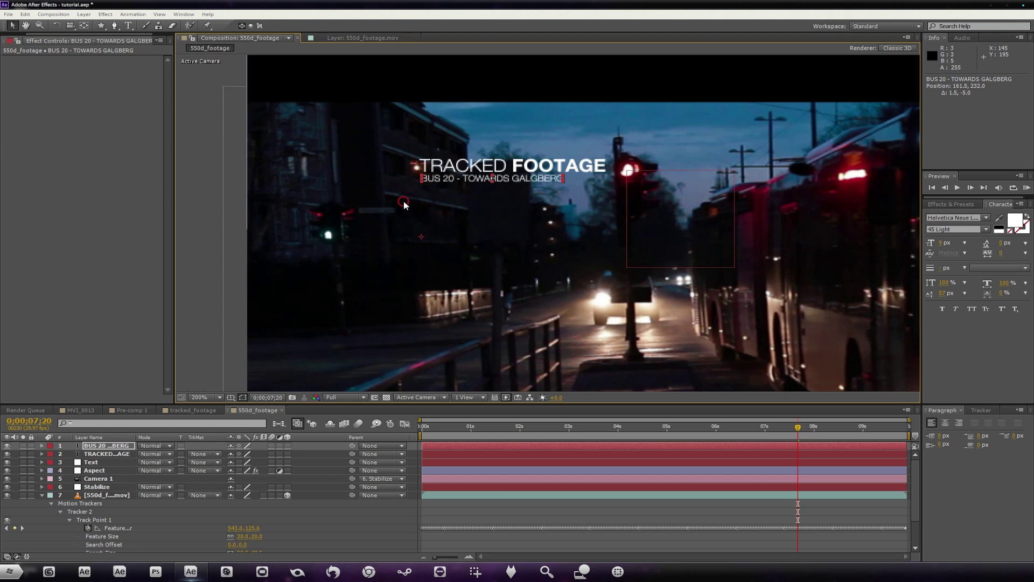
left_click(403, 203)
Step: Set the words TOWARDS GALGBERG in the subtitle to the 75 Bold style and deselect the subtitle layer
left_click(101, 445)
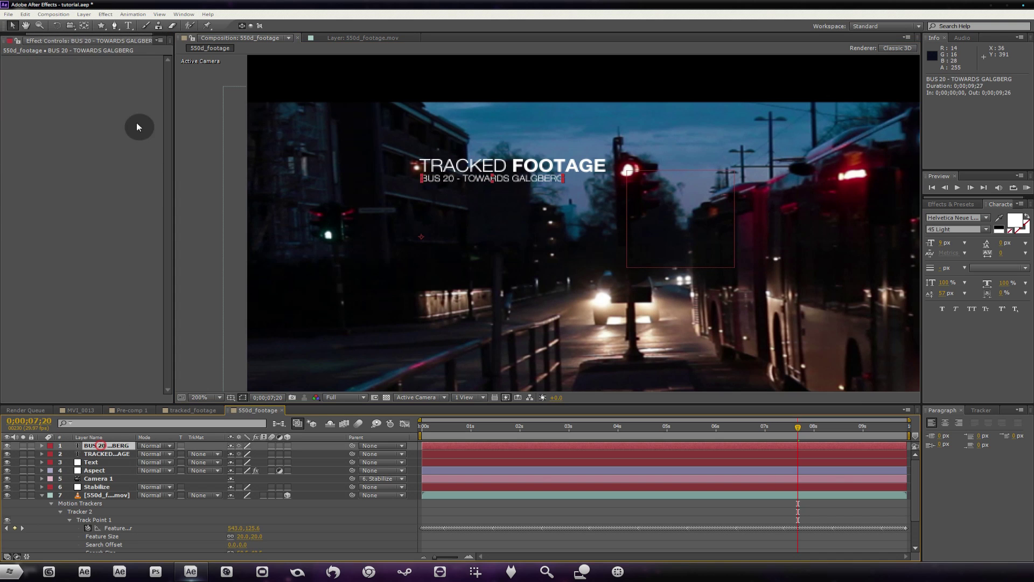
left_click(128, 25)
left_click_drag(462, 178, 646, 179)
left_click(975, 229)
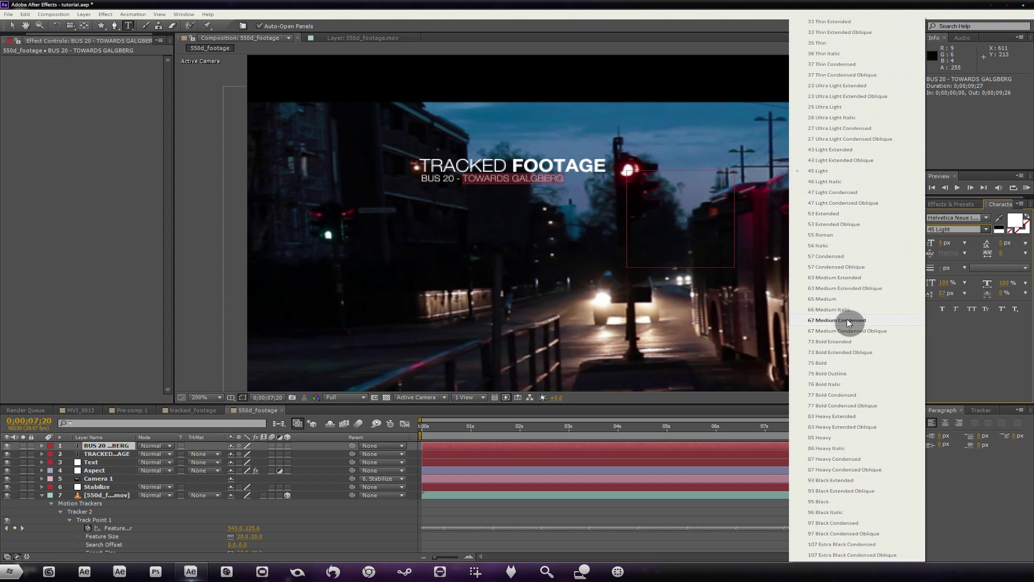
left_click(841, 366)
left_click(12, 26)
scroll(273, 233, "down", 1)
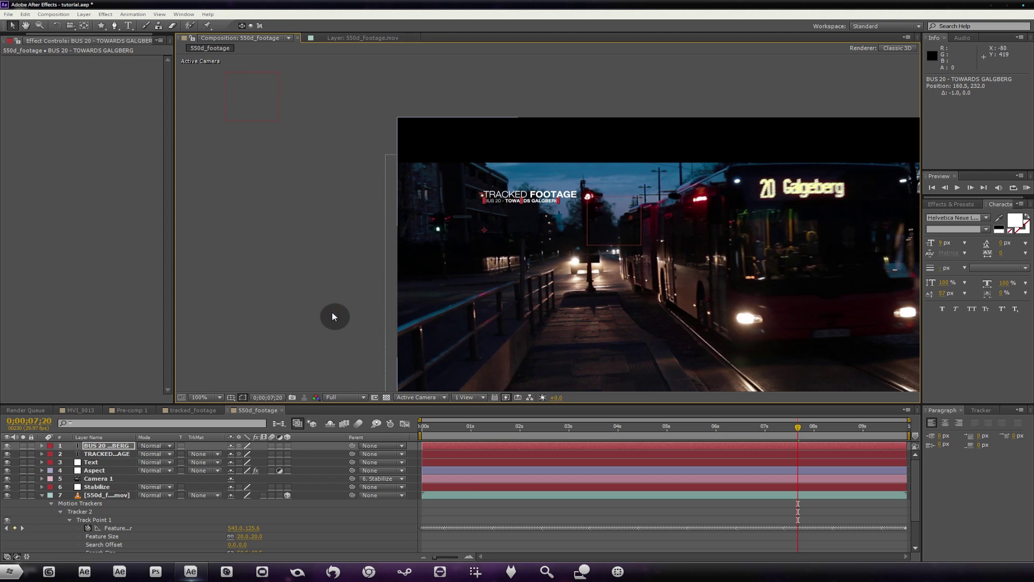
left_click(328, 340)
Step: Add a new full-frame solid layer in medium red, colour C63C42
left_click(84, 15)
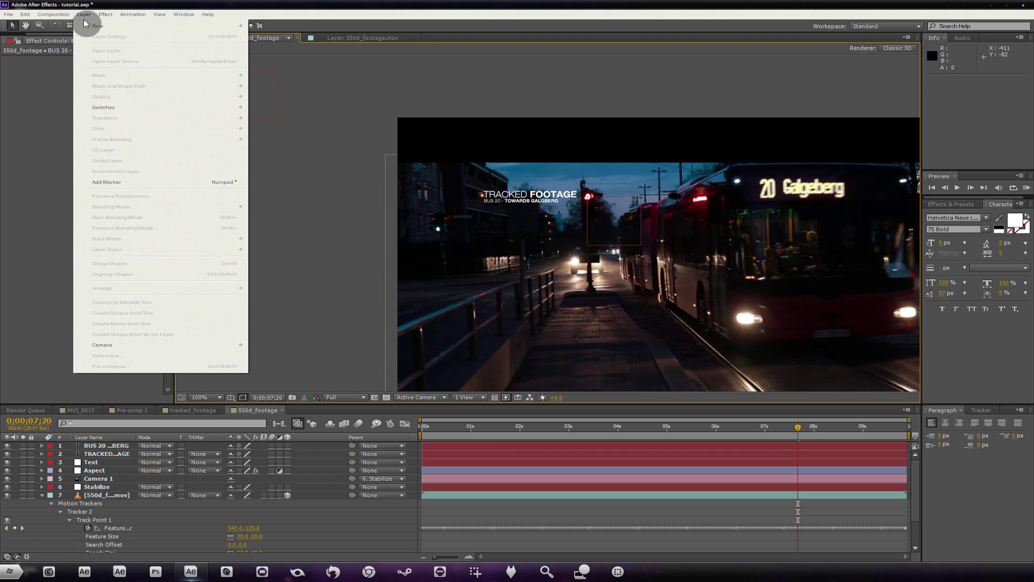
left_click(88, 30)
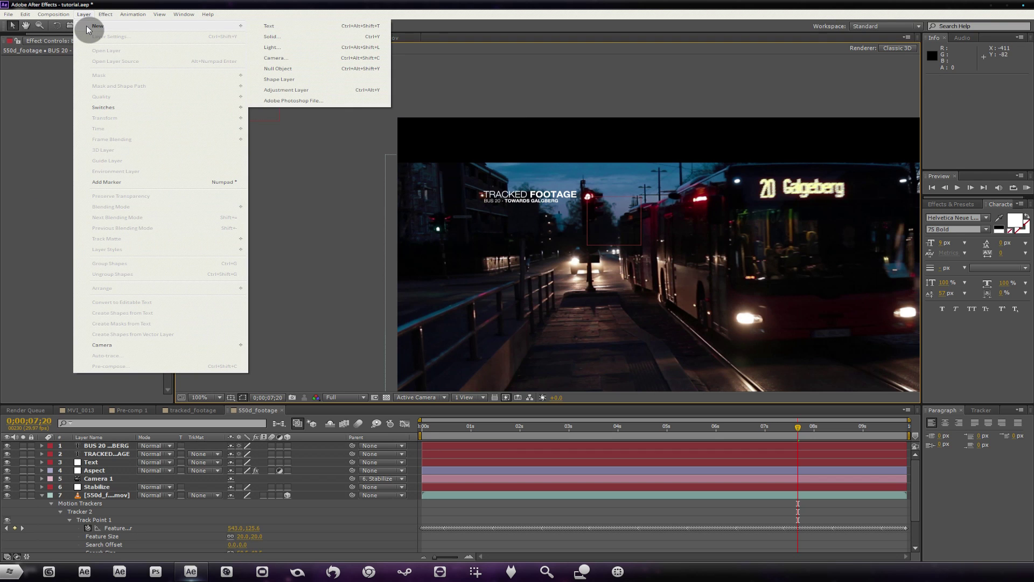
left_click(160, 30)
left_click(149, 27)
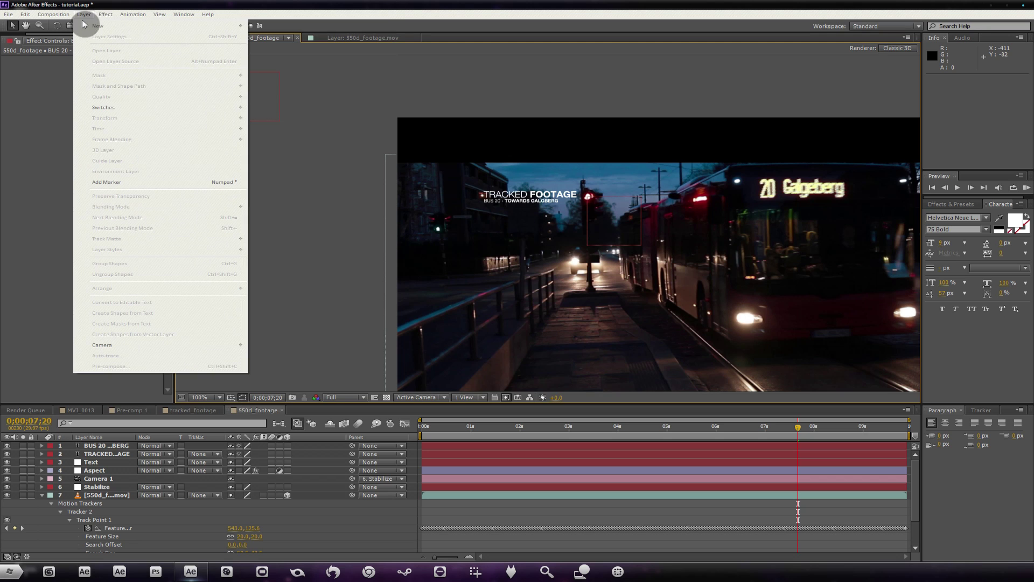
left_click(310, 35)
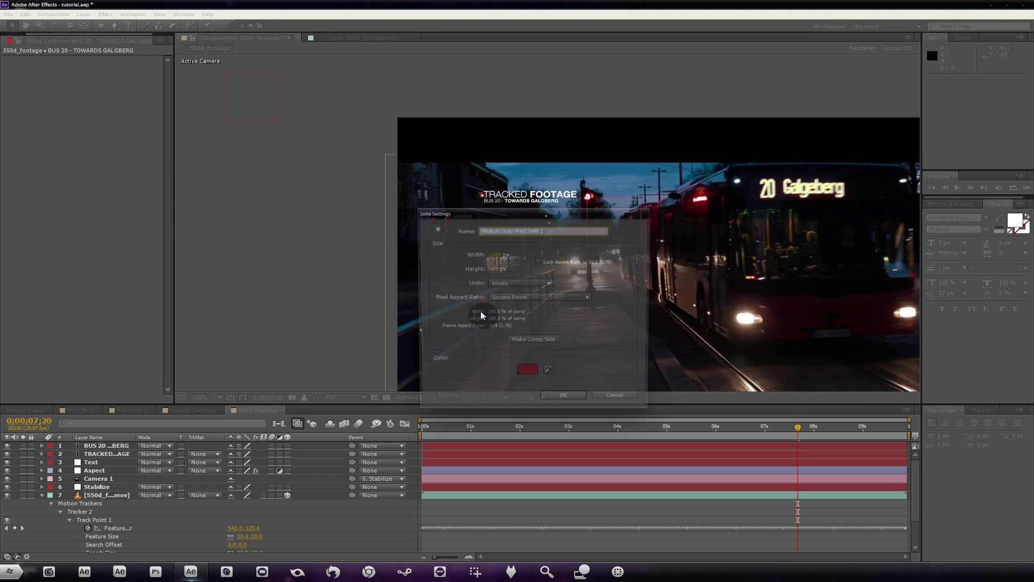
left_click(533, 373)
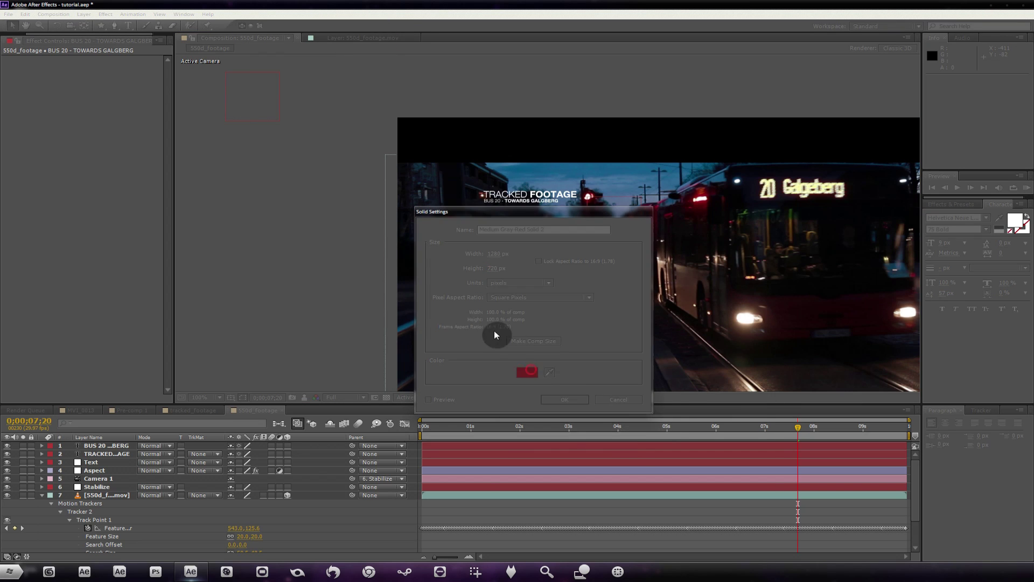
mouse_move(542, 411)
left_mouse_down()
mouse_move(607, 427)
mouse_move(605, 410)
left_mouse_up()
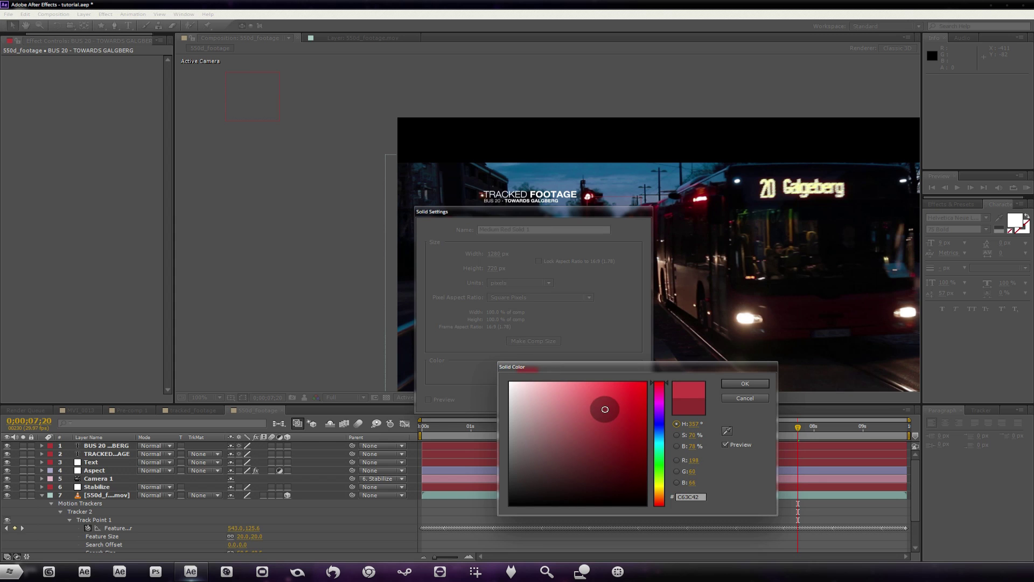
left_click(735, 387)
left_click(572, 398)
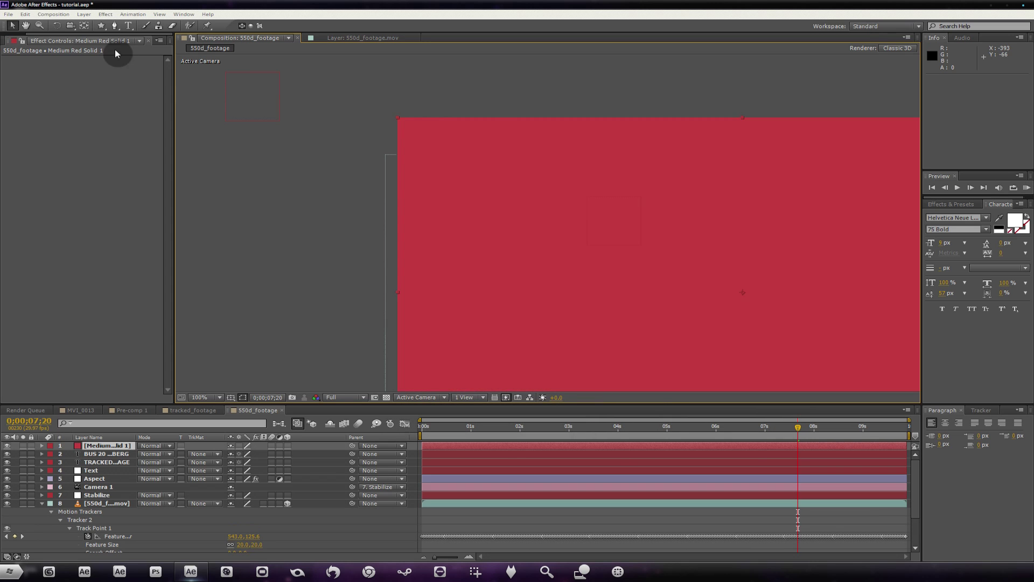
Step: Draw a large star mask on the red solid with the Star tool, from the solid's centre up to its upper edge
left_click(101, 26)
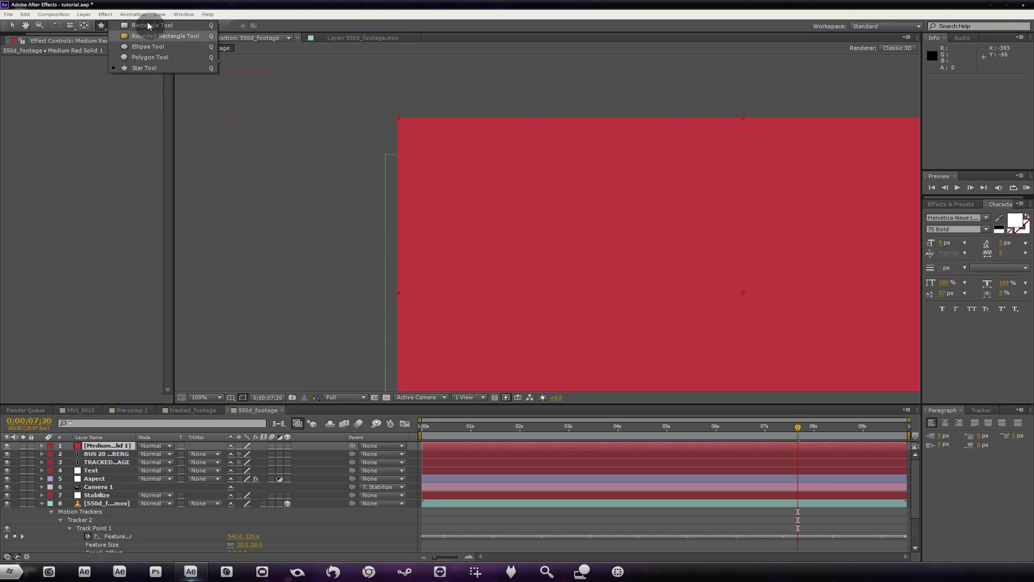
left_click(143, 68)
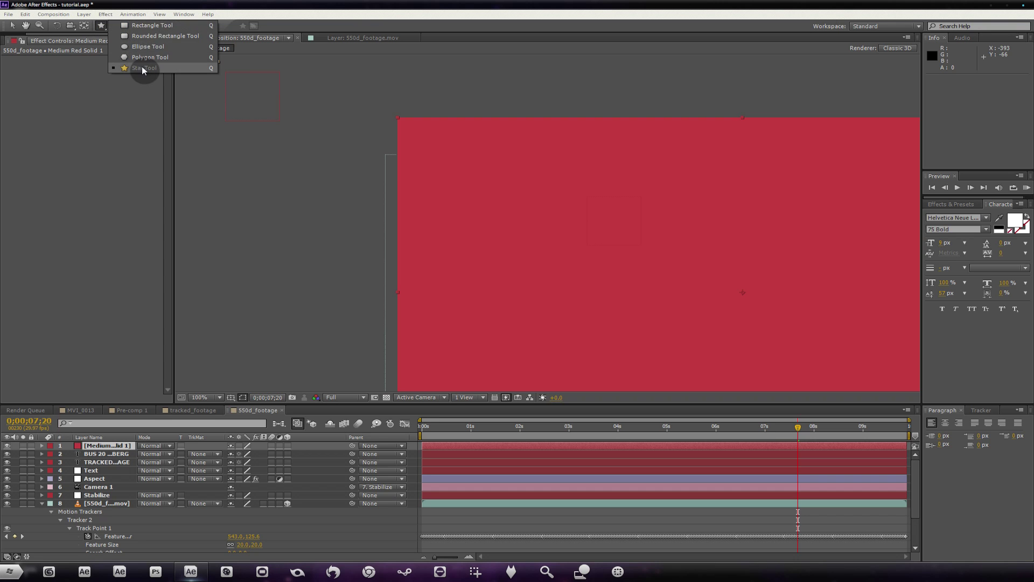
left_click(185, 66)
left_click_drag(741, 290, 741, 115)
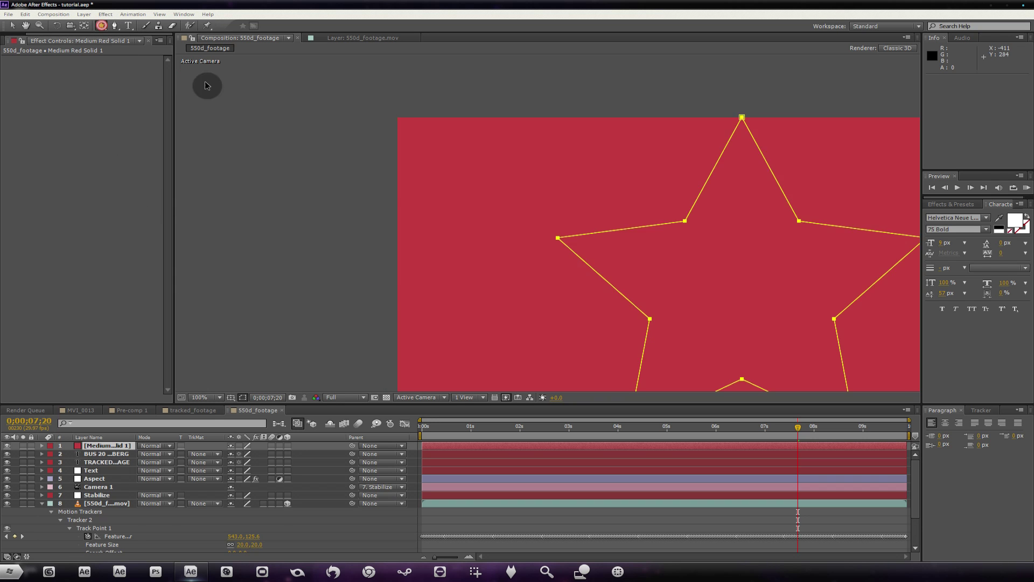
key("v")
left_click_drag(750, 289, 570, 221)
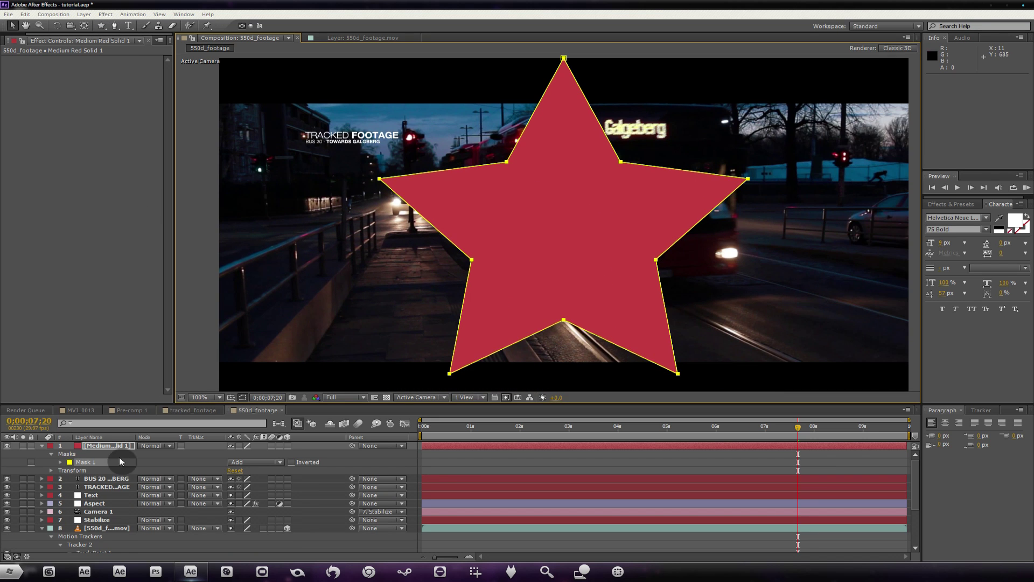
left_click(542, 216)
left_click(423, 177)
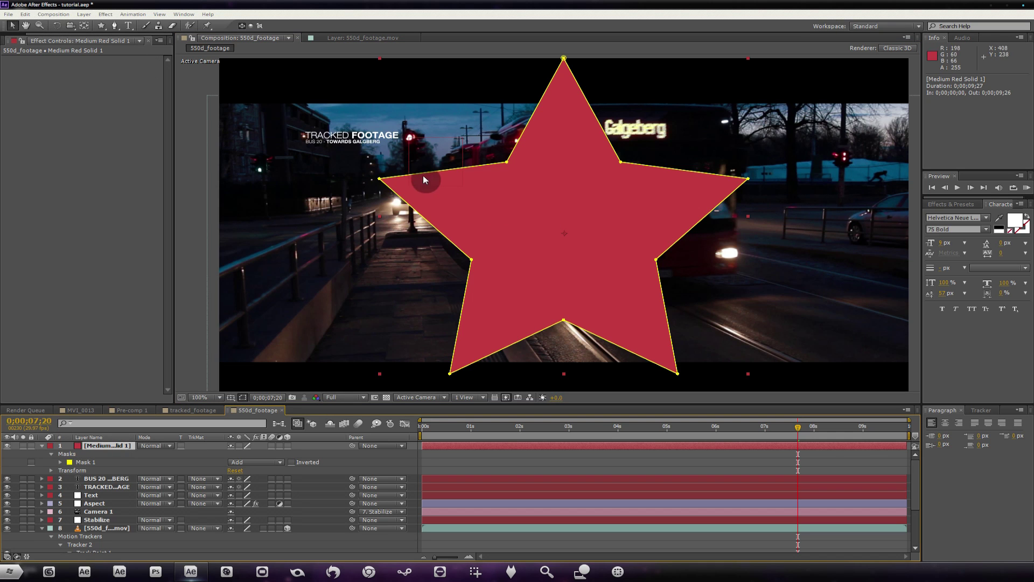
Step: Delete star mask vertices until only the uppermost tip and the two inner vertices beside it remain, forming a triangle
left_click(380, 180)
key("Delete")
left_click(748, 178)
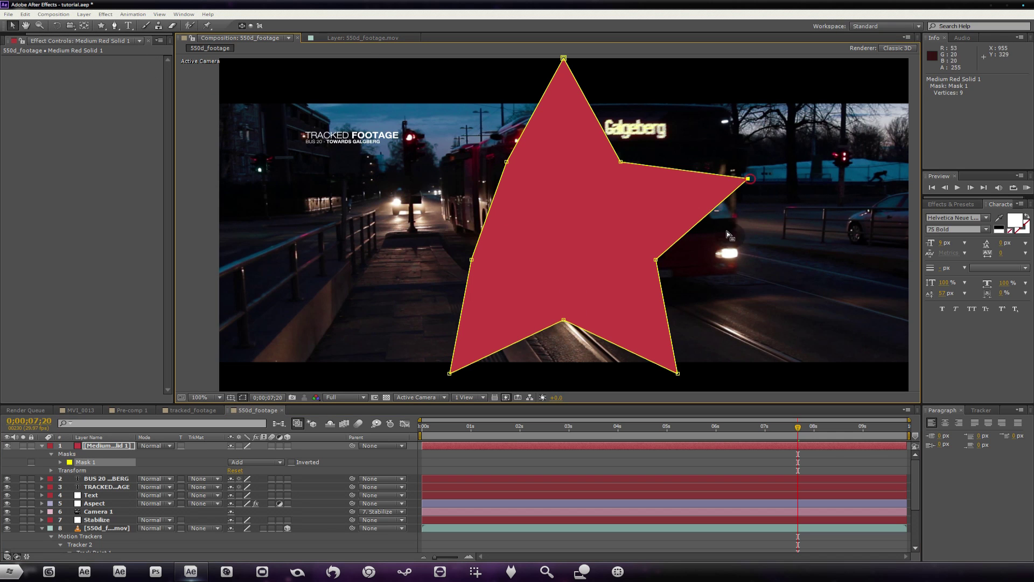
key("Delete")
key("Delete")
left_click(472, 260)
key("Delete")
left_click(450, 373)
key("Delete")
left_click(564, 320)
key("Delete")
left_click(678, 373)
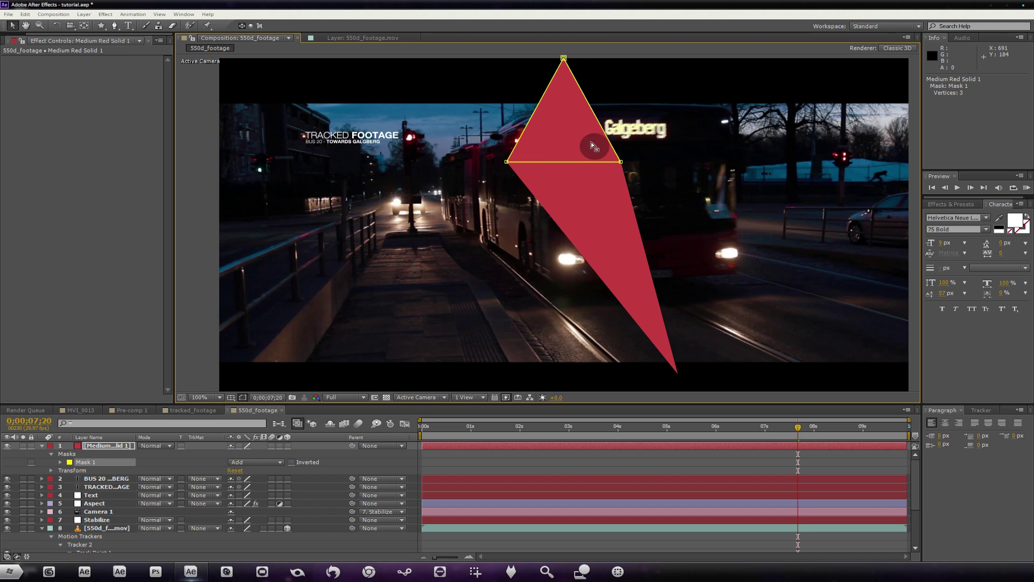
key("Delete")
Step: Move the red triangle solid near the title, to about 120, 391, and place its anchor point in the middle of the triangle
left_click_drag(522, 93, 387, 185)
left_click(580, 161)
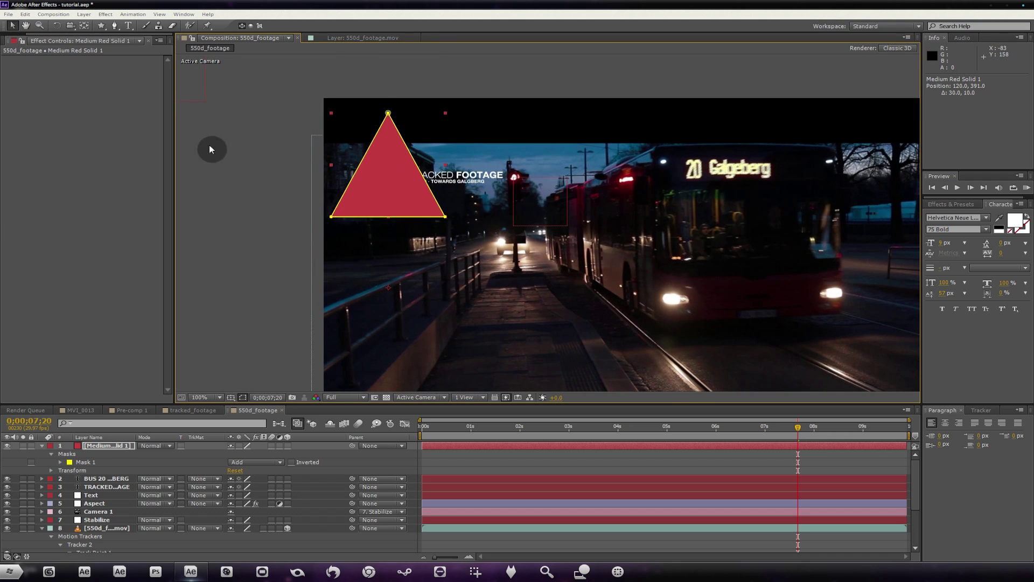
left_click(82, 29)
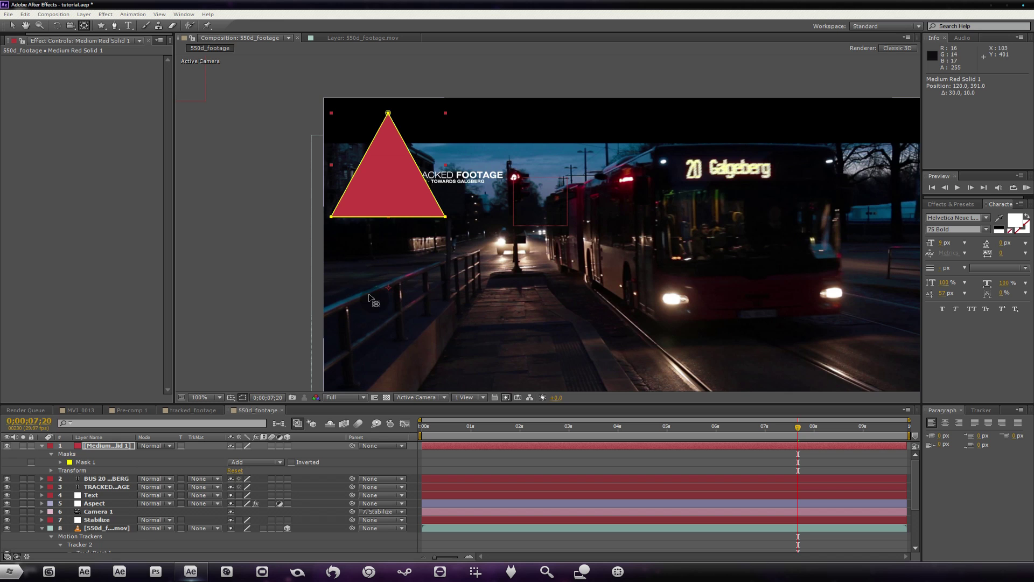
scroll(377, 297, "up", 1)
left_click_drag(566, 260, 846, 176)
scroll(605, 247, "up", 3)
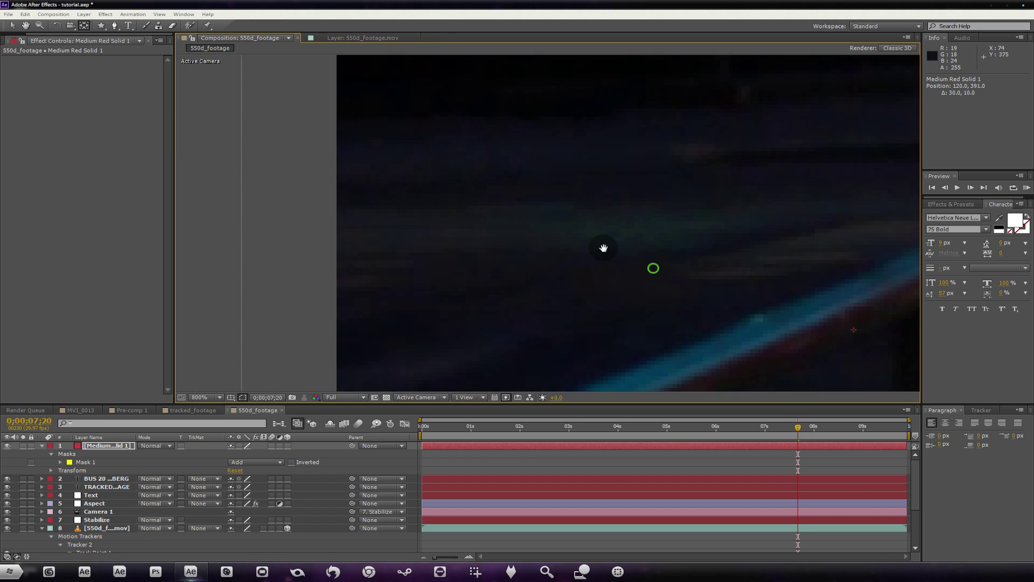
scroll(646, 233, "up", 1)
scroll(629, 231, "down", 5)
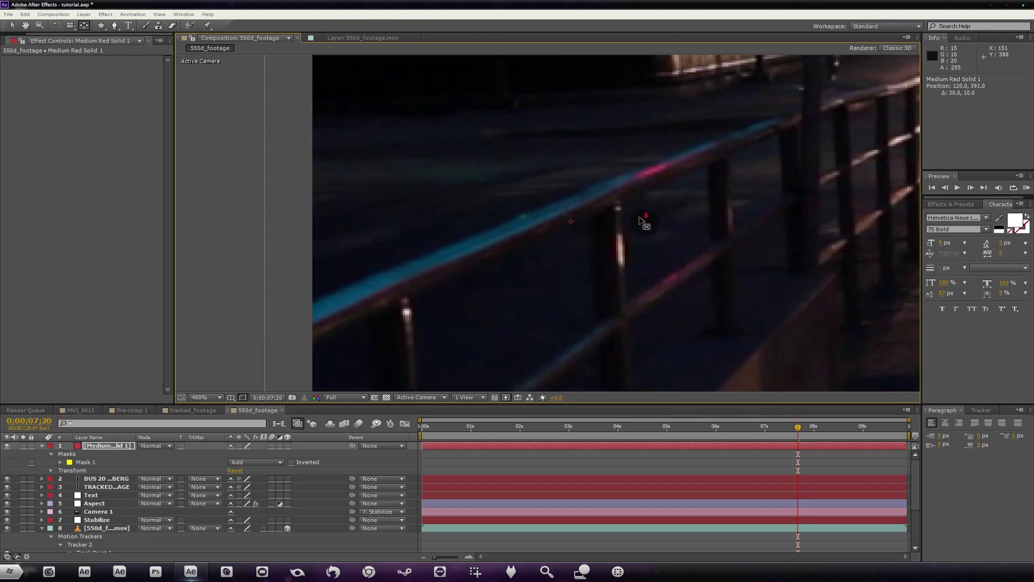
left_click_drag(541, 246, 541, 131)
left_click(12, 26)
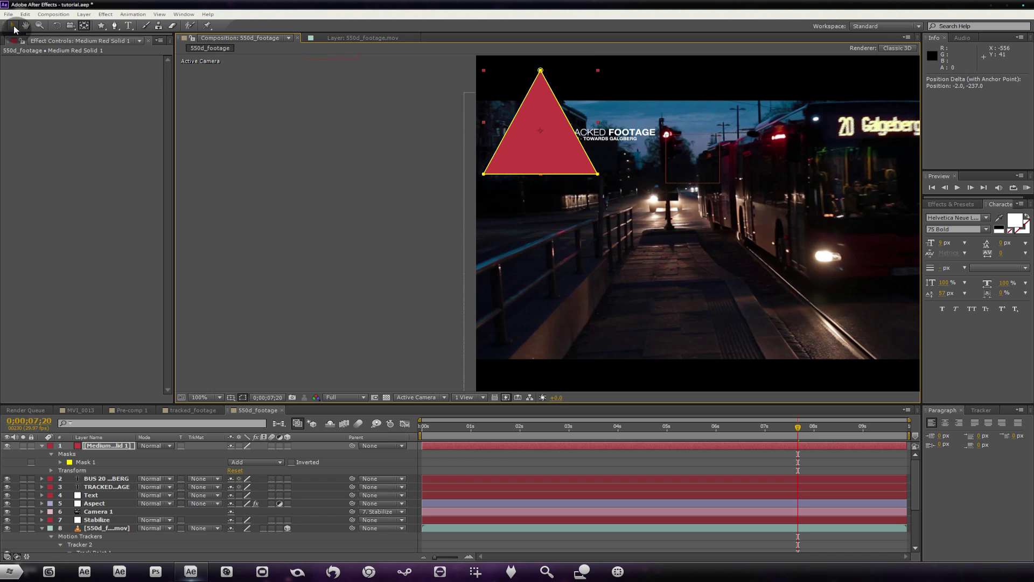
Step: Try scaling the triangle solid down to 41% with its anchor point placed below the shape
key("s")
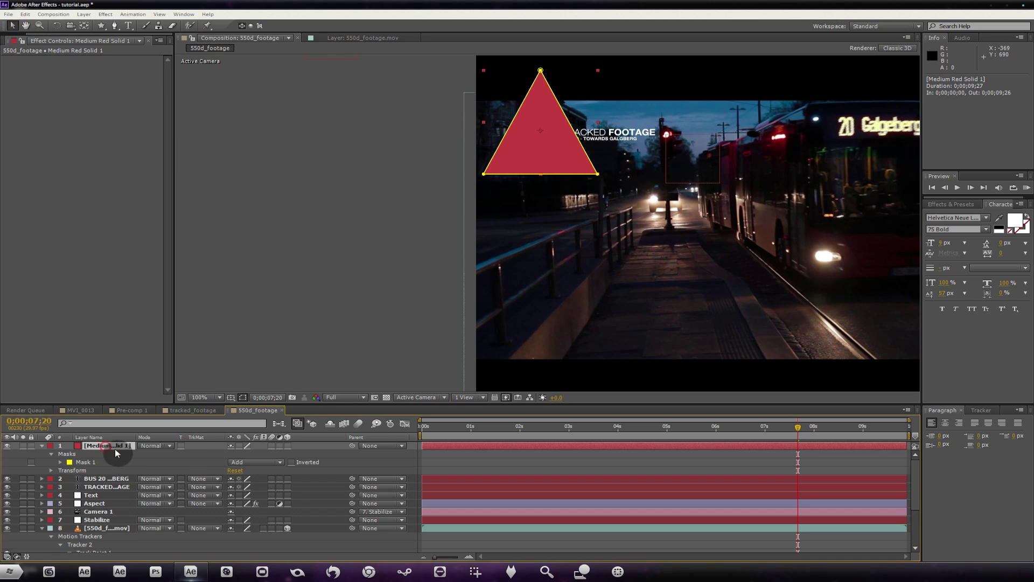
left_click_drag(250, 456, 223, 457)
key("y")
left_click_drag(544, 146, 545, 200)
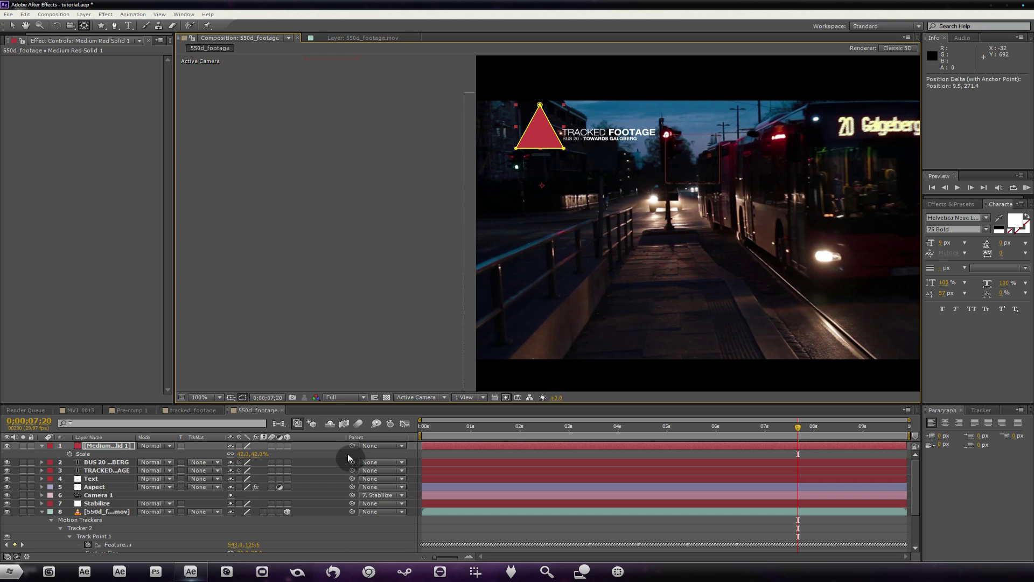
mouse_move(245, 454)
left_mouse_down()
mouse_move(227, 455)
mouse_move(253, 456)
mouse_move(242, 455)
left_mouse_up()
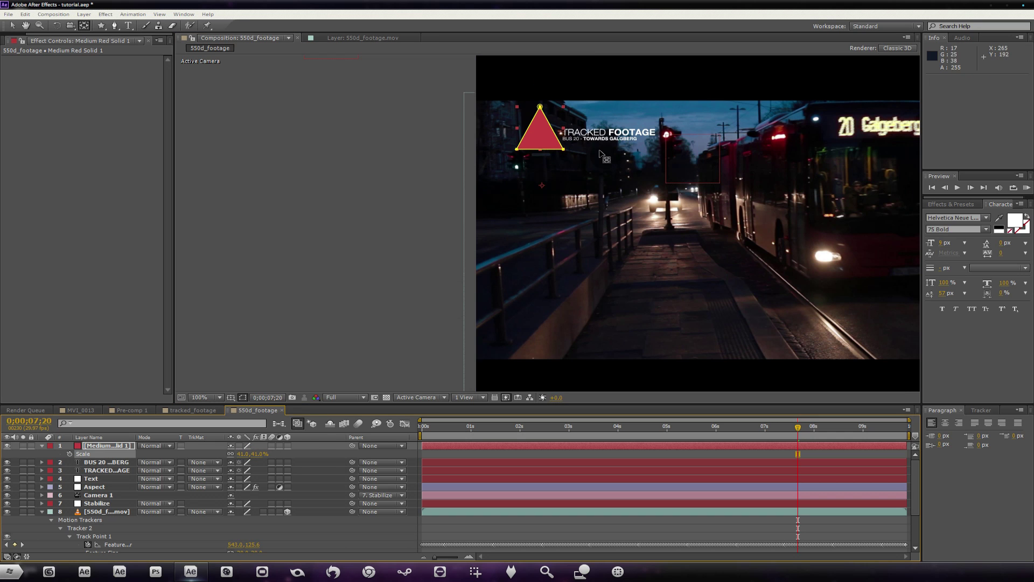
Step: Move the anchor point back to the triangle's centre and set the solid's scale to 11%
left_click_drag(543, 187, 540, 131)
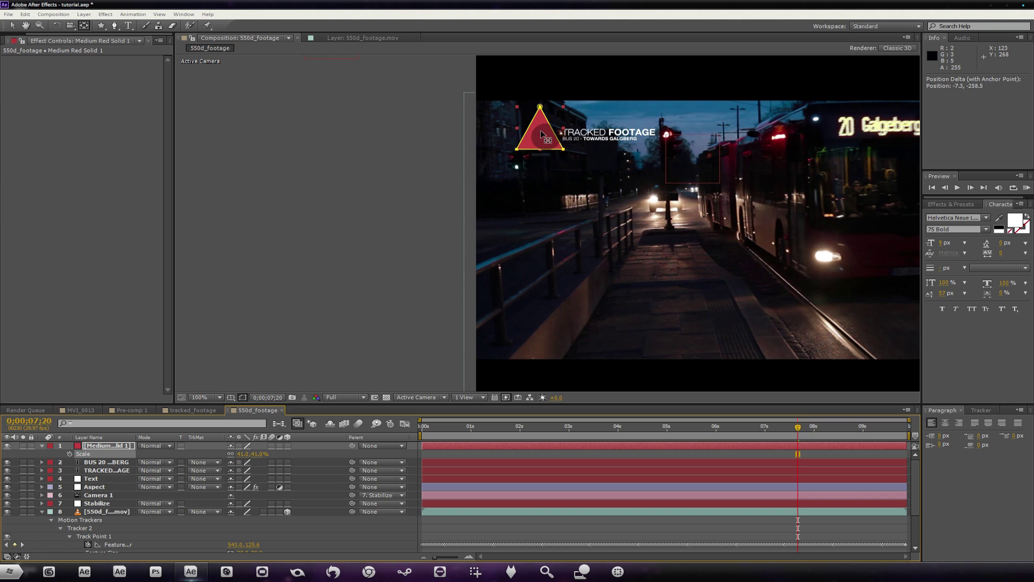
scroll(544, 137, "up", 2)
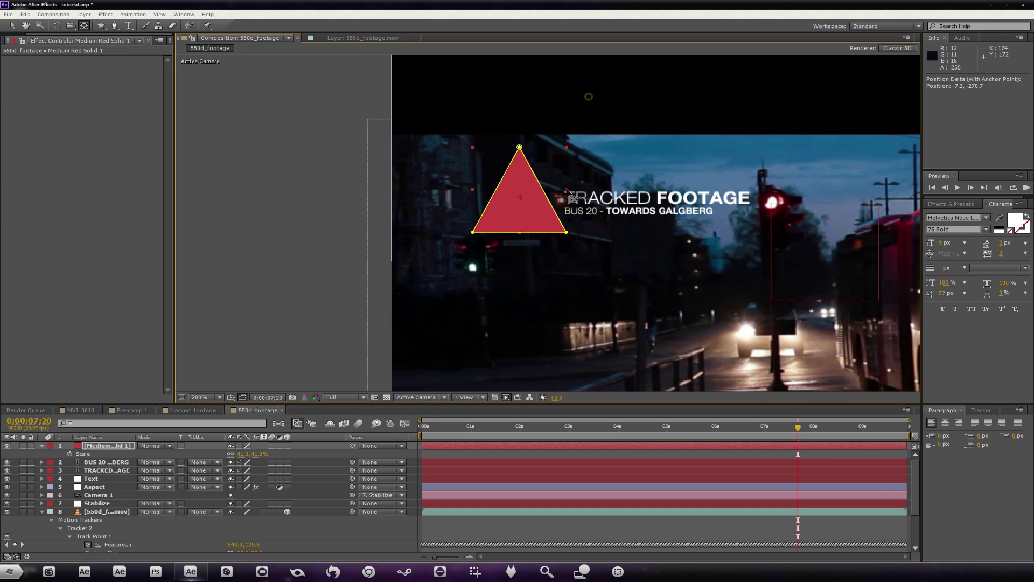
left_click(12, 25)
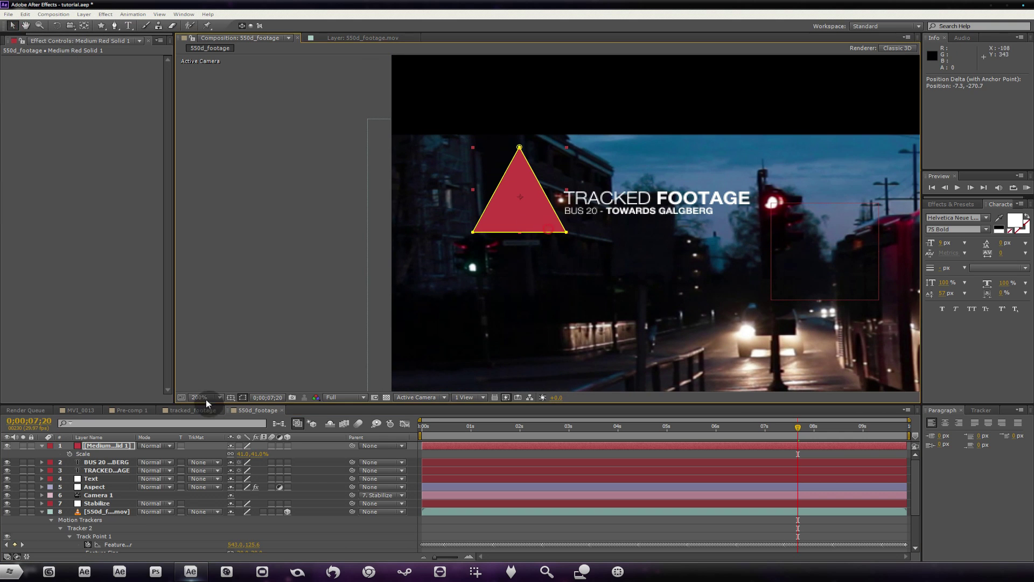
key("s")
key("s")
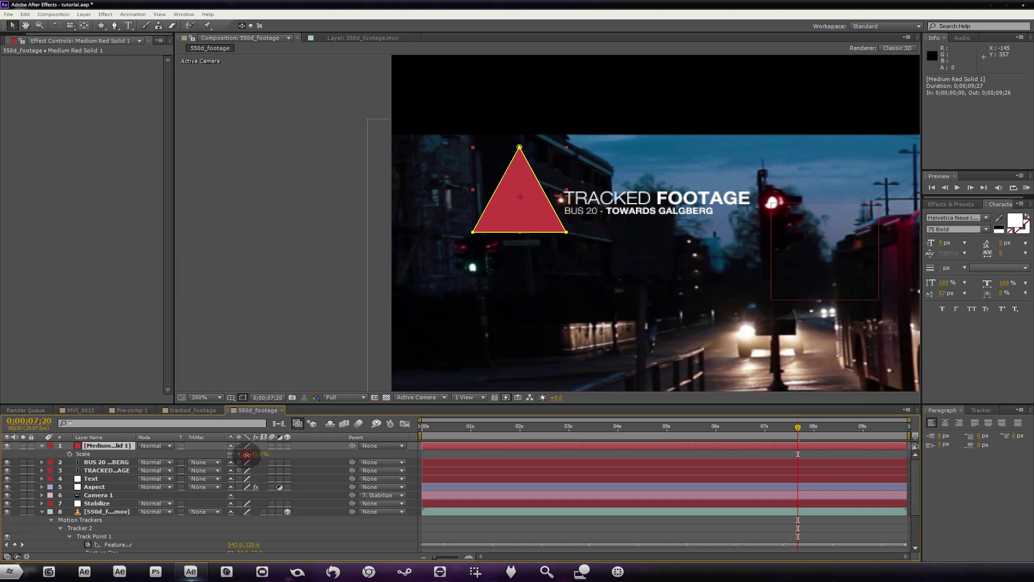
left_click_drag(251, 453, 226, 454)
Step: Nudge the small red triangle right up to the start of the title, to about 144, 165.5
left_click(515, 202)
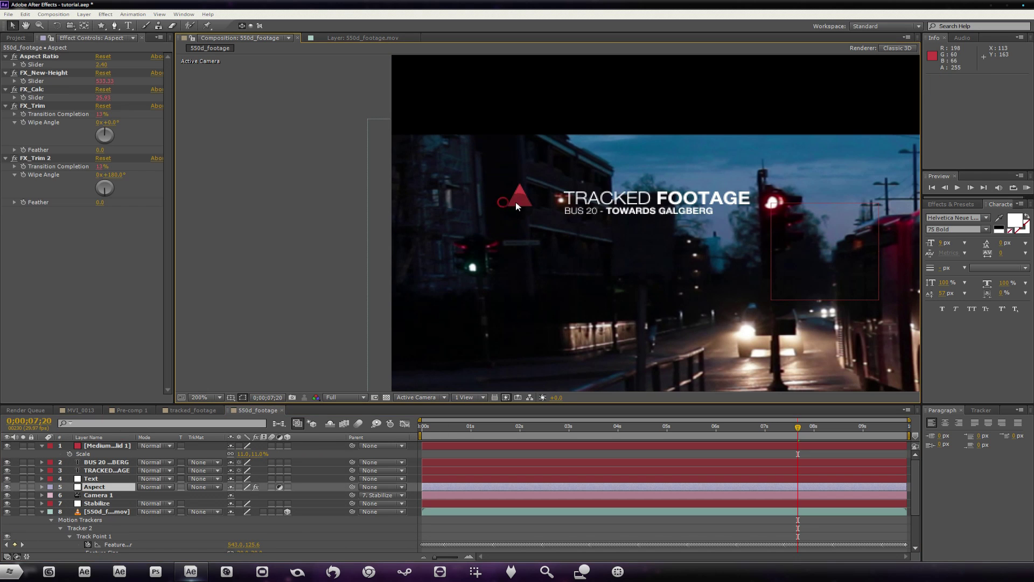
left_click(95, 446)
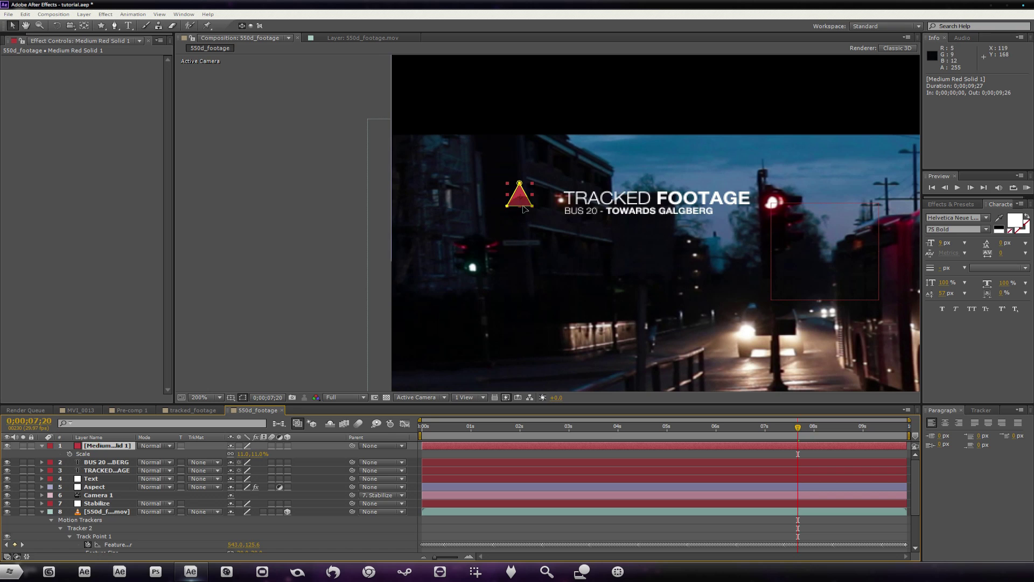
key("shift+Up")
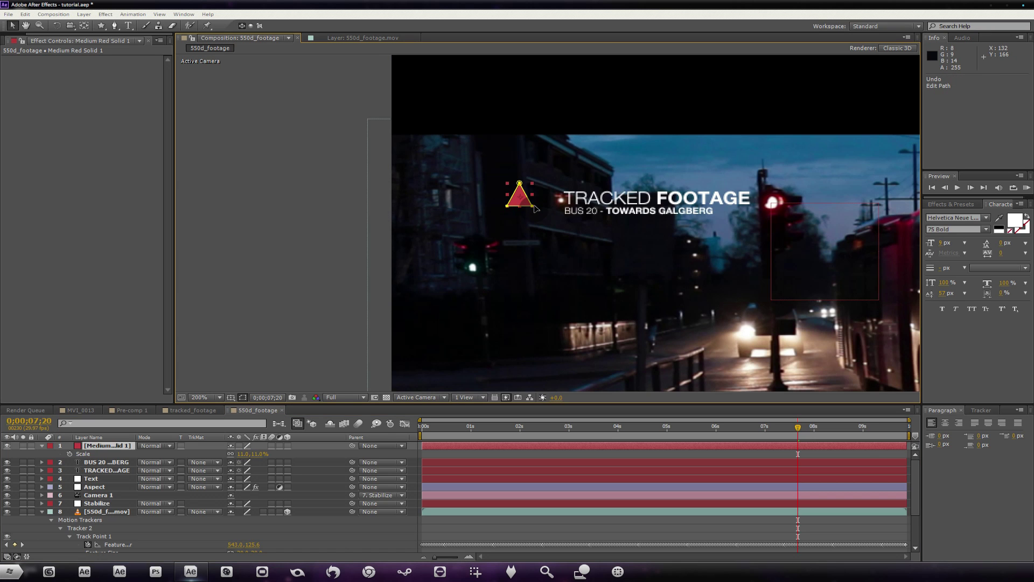
key("shift+Up")
key("shift+Down")
key("shift+Right")
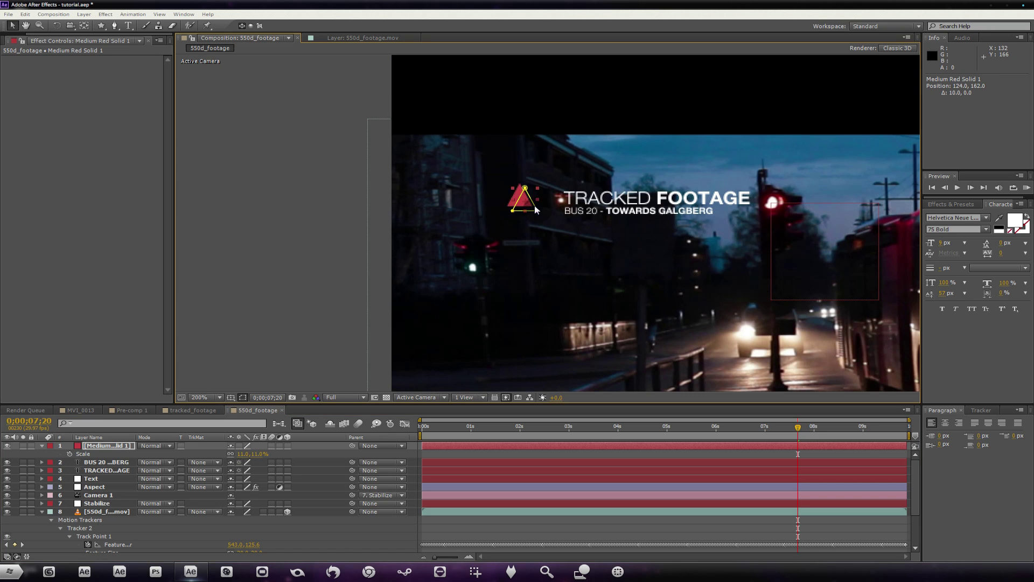
key("shift+Right")
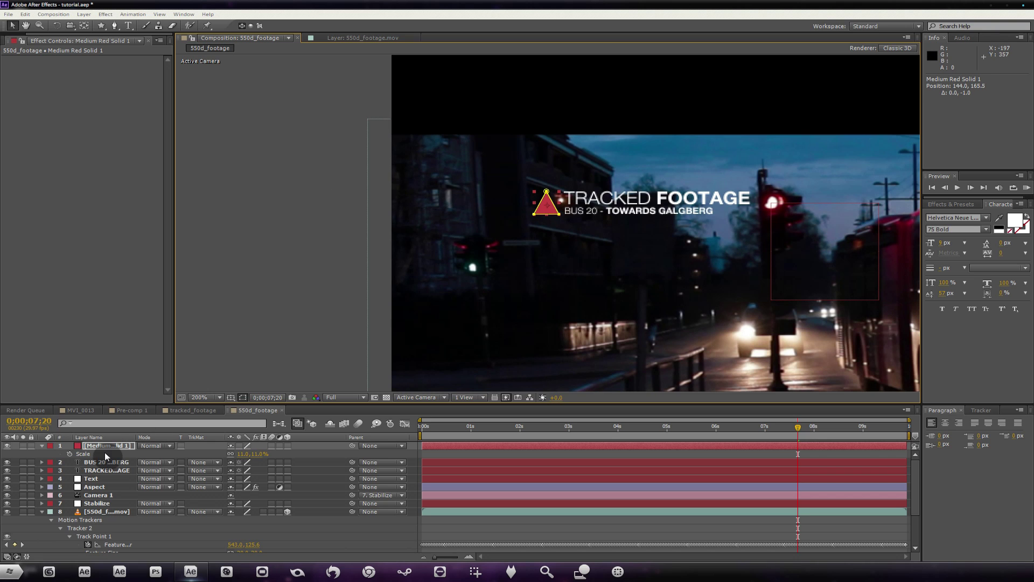
Step: Pre-compose the triangle solid and the two text layers into a new composition named Text, moving all attributes
left_click(102, 470, "shift")
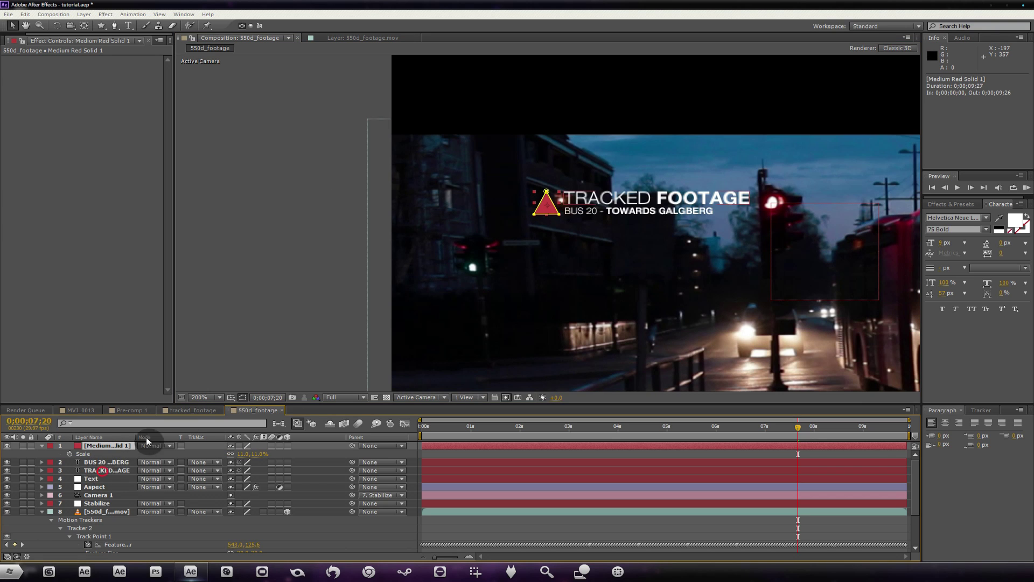
left_click(84, 14)
left_click(84, 14)
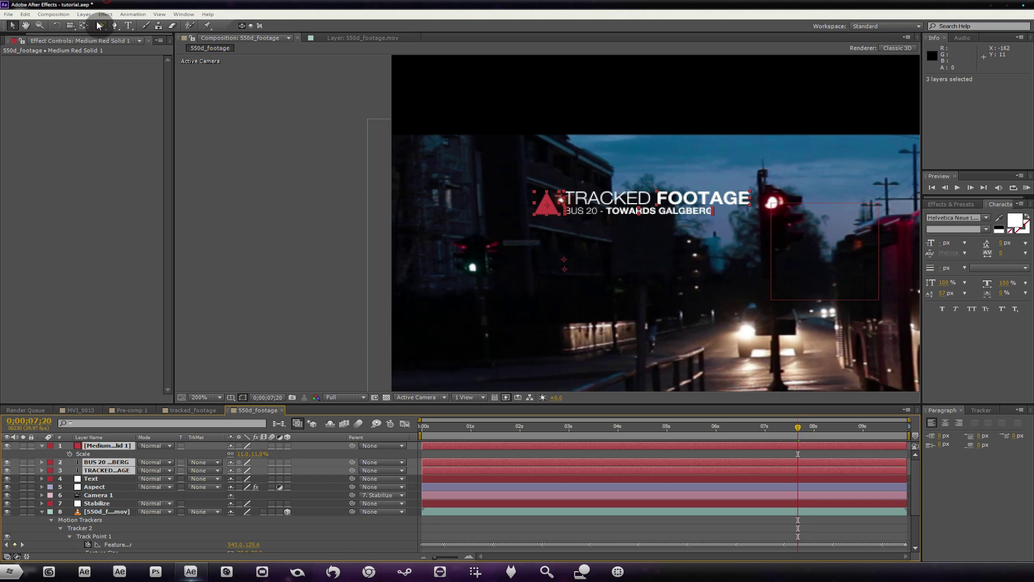
left_click(85, 14)
left_click(129, 366)
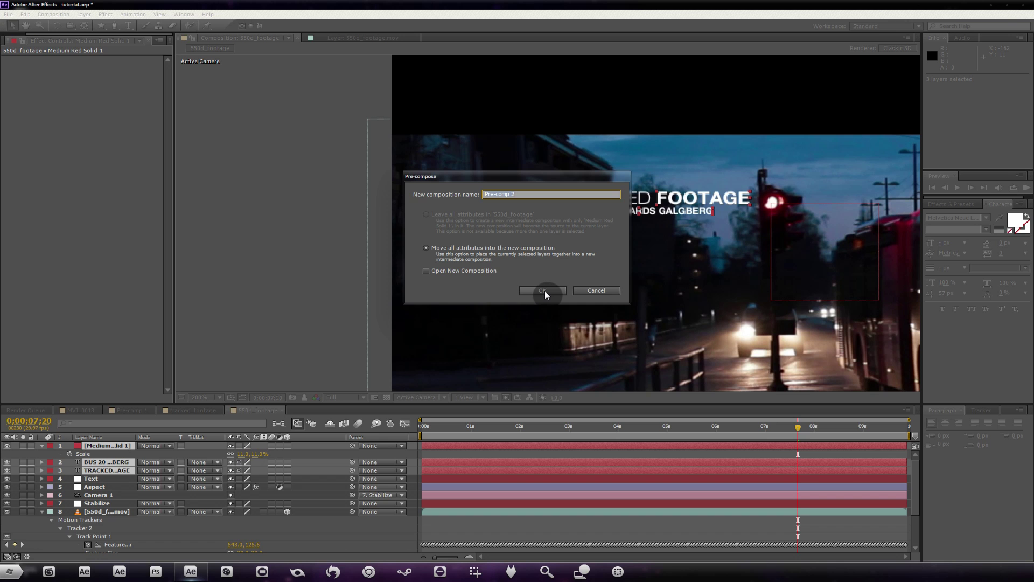
type("Text")
left_click(536, 290)
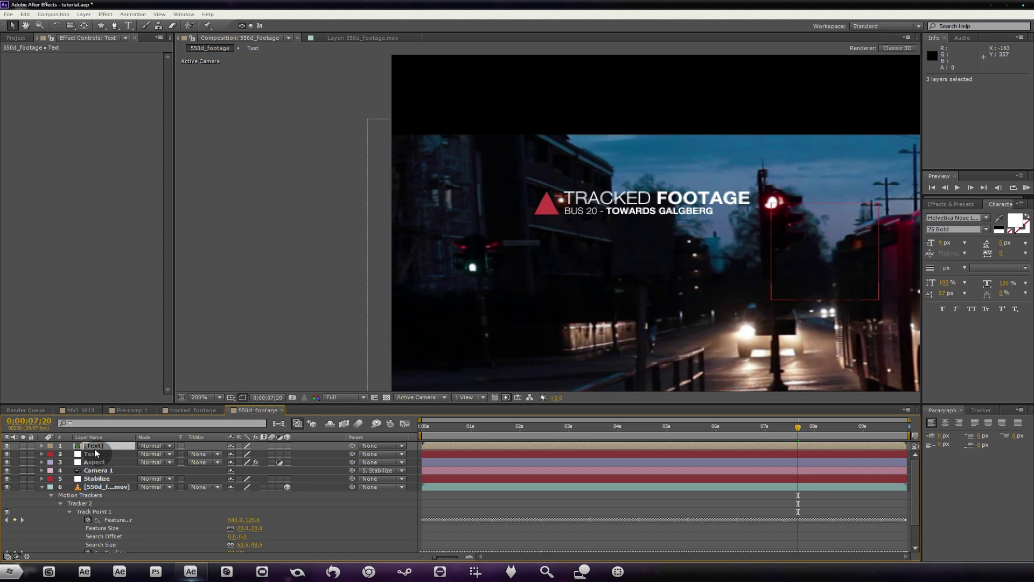
Step: Open the Text composition to examine its layers and return to the 550d_footage composition
double_click(97, 447)
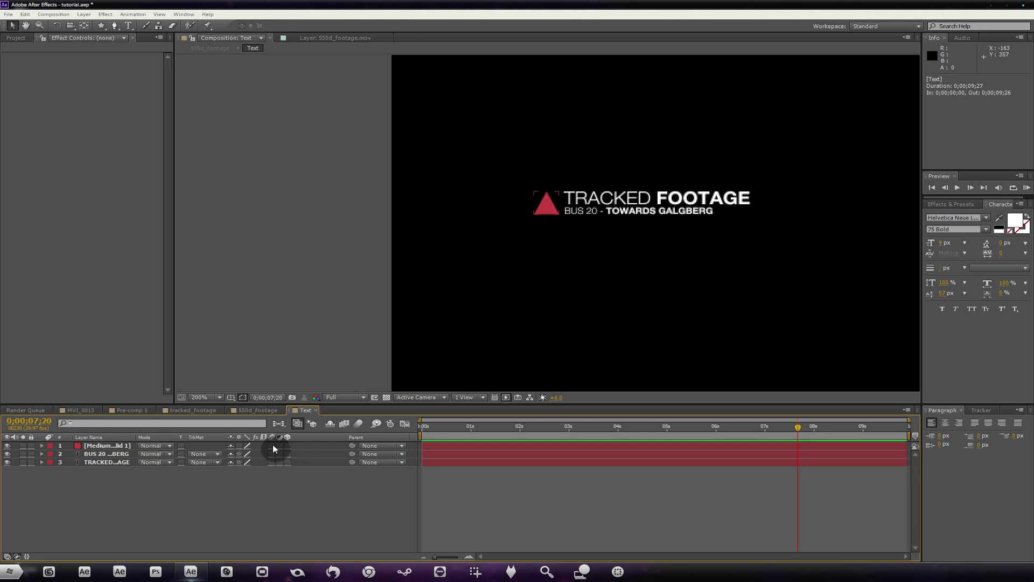
left_click_drag(271, 445, 279, 516)
left_click(258, 410)
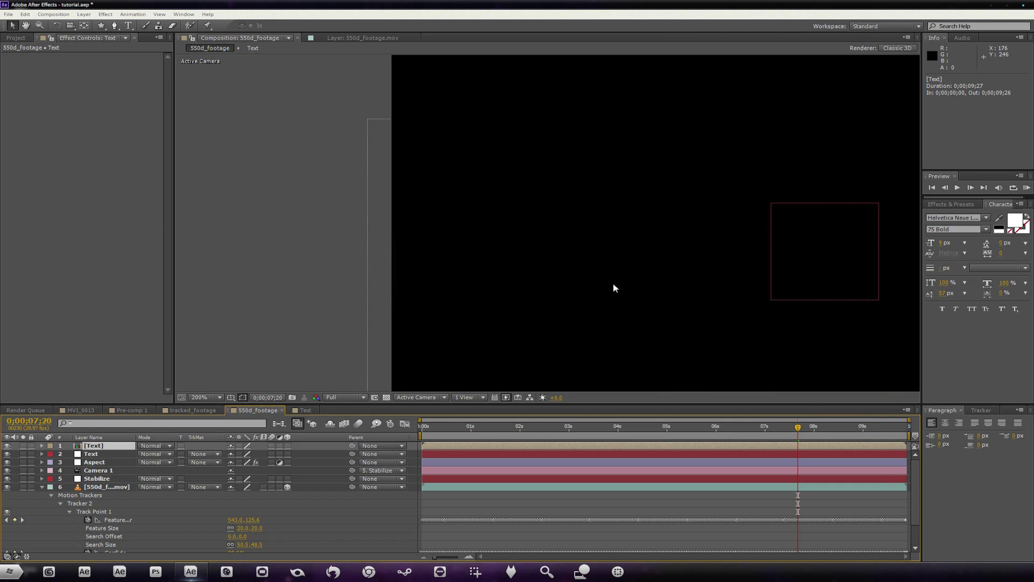
Step: Parent the Text composition layer to the Text null and move the Aspect layer to the top of the layer stack
left_click_drag(602, 284, 500, 258)
left_click_drag(364, 363, 219, 365)
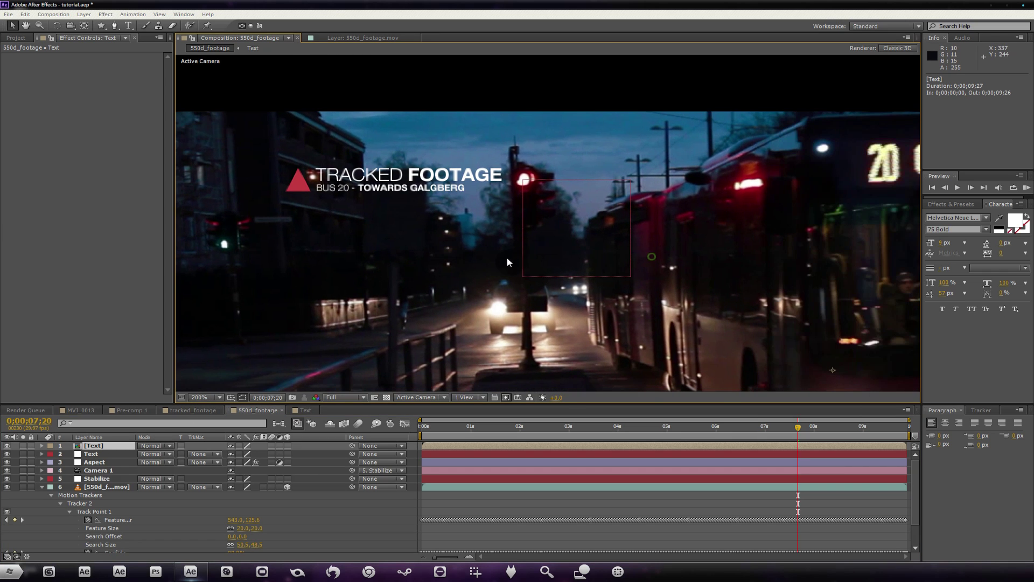
left_click_drag(352, 446, 99, 443)
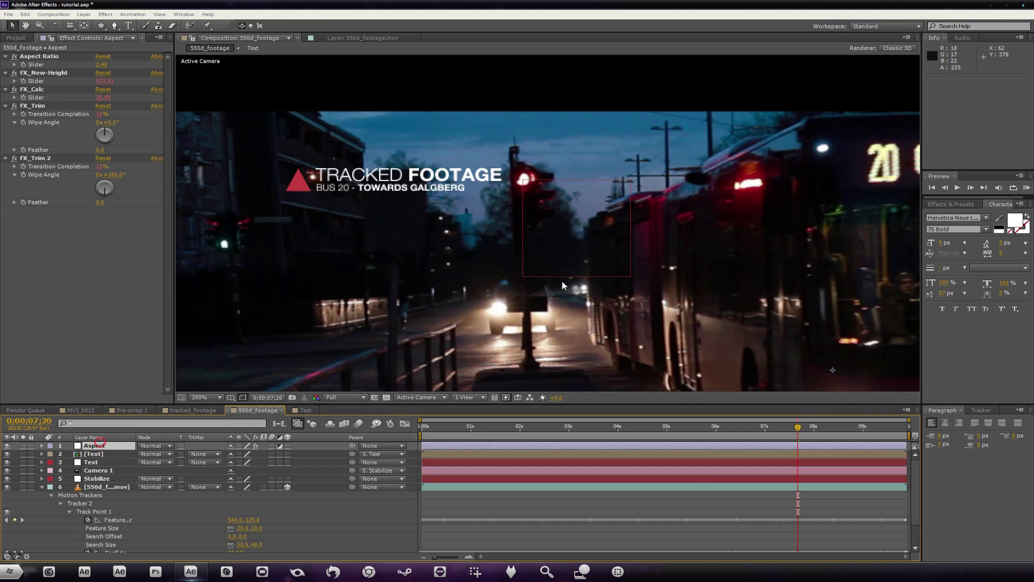
Step: Scrub the timeline around 0;00;05;20 and examine how the title follows the traffic light
scroll(562, 285, "down", 2)
left_click_drag(783, 432, 699, 431)
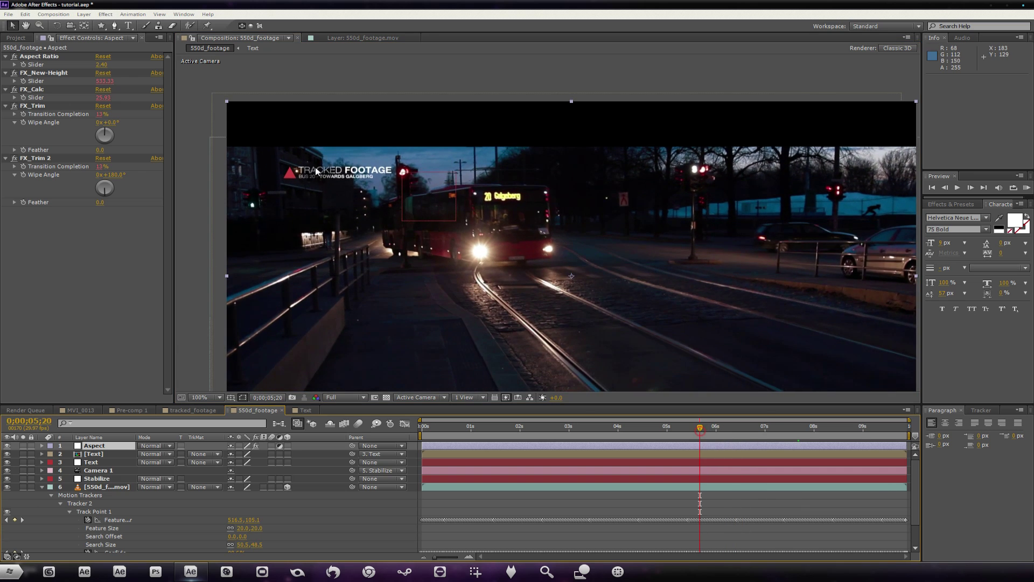
scroll(316, 171, "up", 2)
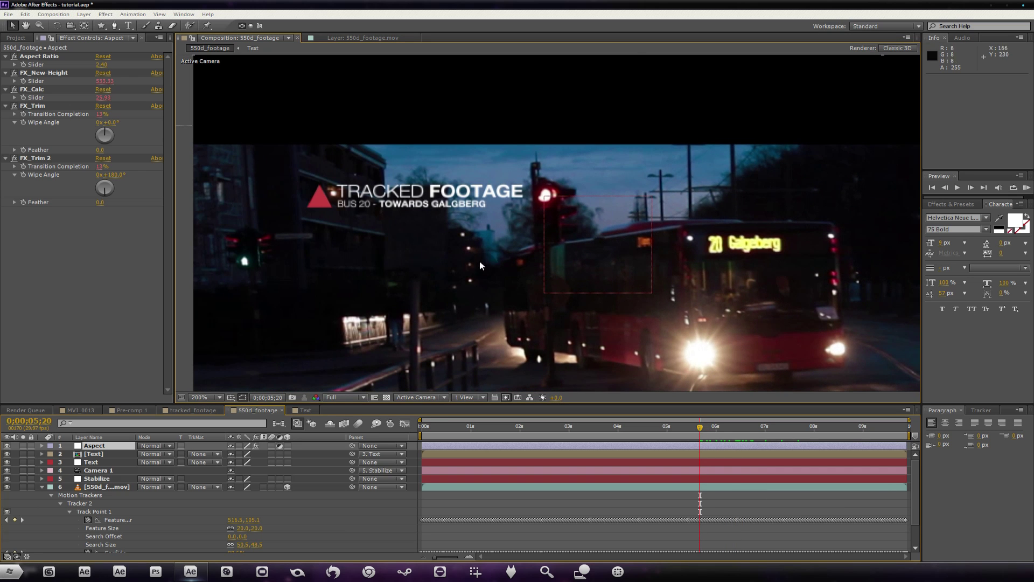
scroll(512, 331, "down", 2)
left_click_drag(642, 434, 696, 435)
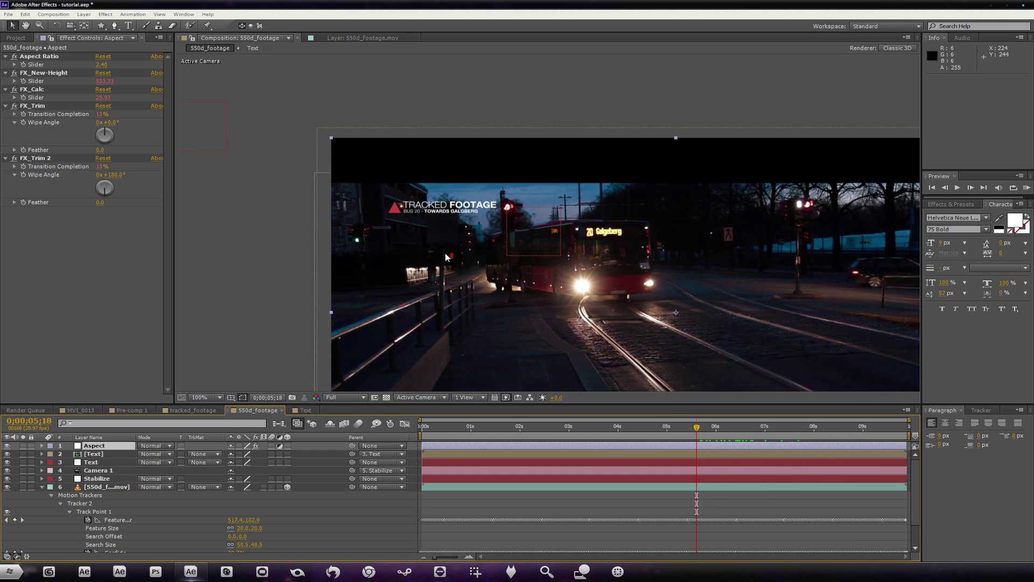
Step: Turn on collapse transformations for the Text composition layer in the 550d_footage composition
scroll(445, 253, "up", 4)
left_click(93, 454)
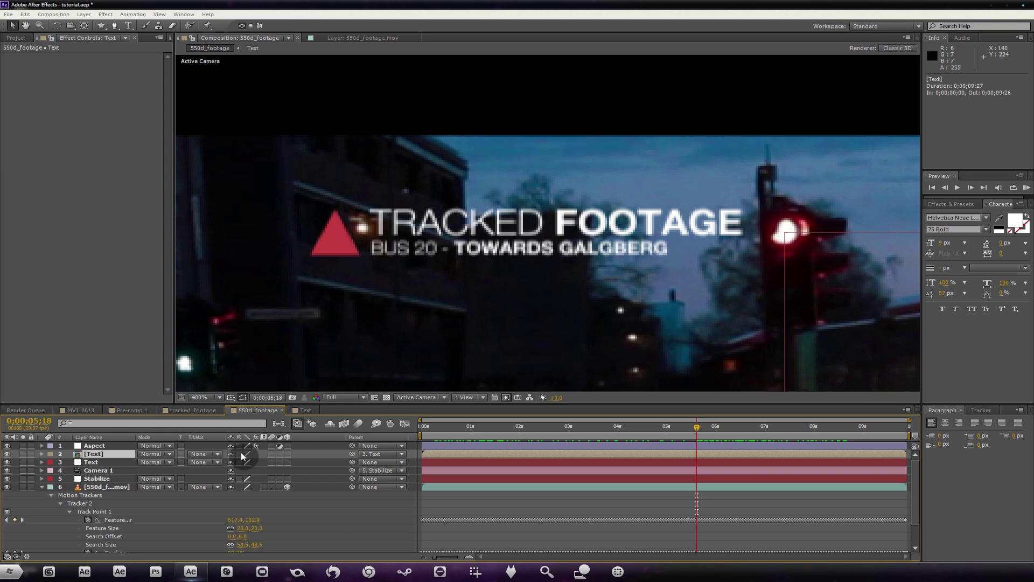
left_click(238, 454)
scroll(649, 307, "down", 4)
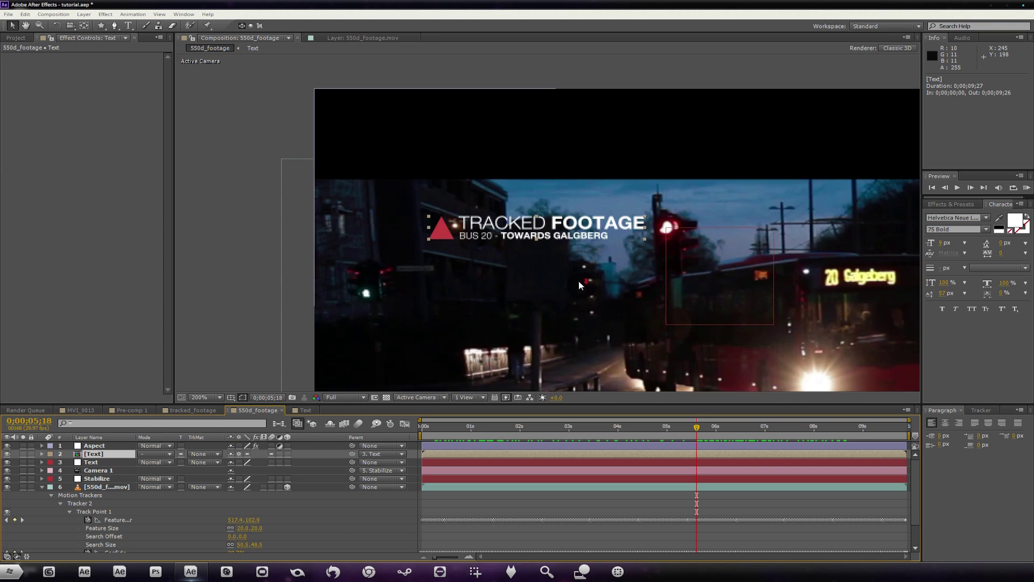
scroll(649, 316, "right", 3)
Step: Scrub the footage to 0;00;04;09 for the title's entrance and open the Text composition
left_click_drag(715, 437, 809, 425)
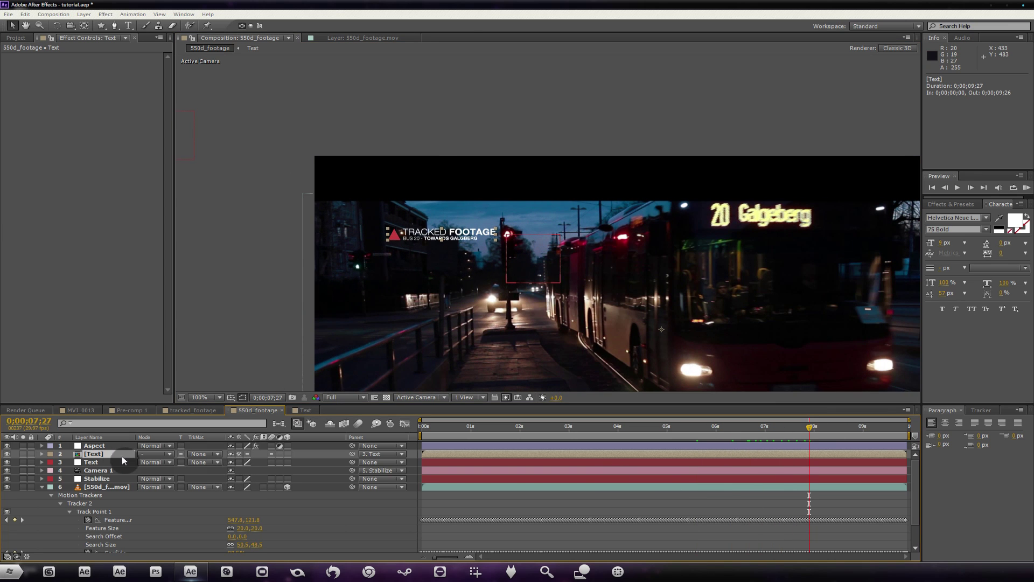
left_click_drag(676, 427, 637, 437)
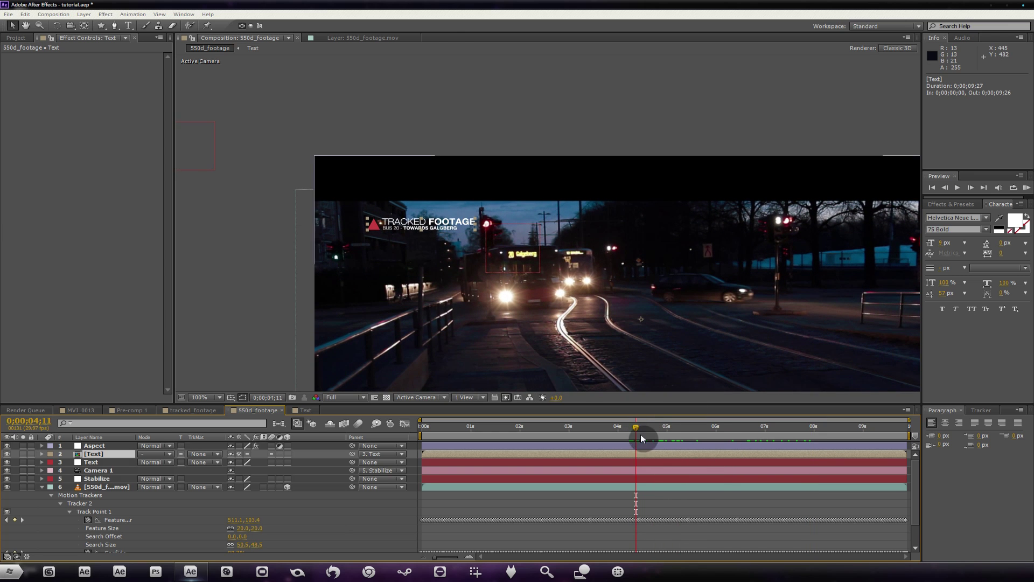
mouse_move(630, 427)
left_mouse_down()
mouse_move(643, 426)
mouse_move(631, 425)
left_mouse_up()
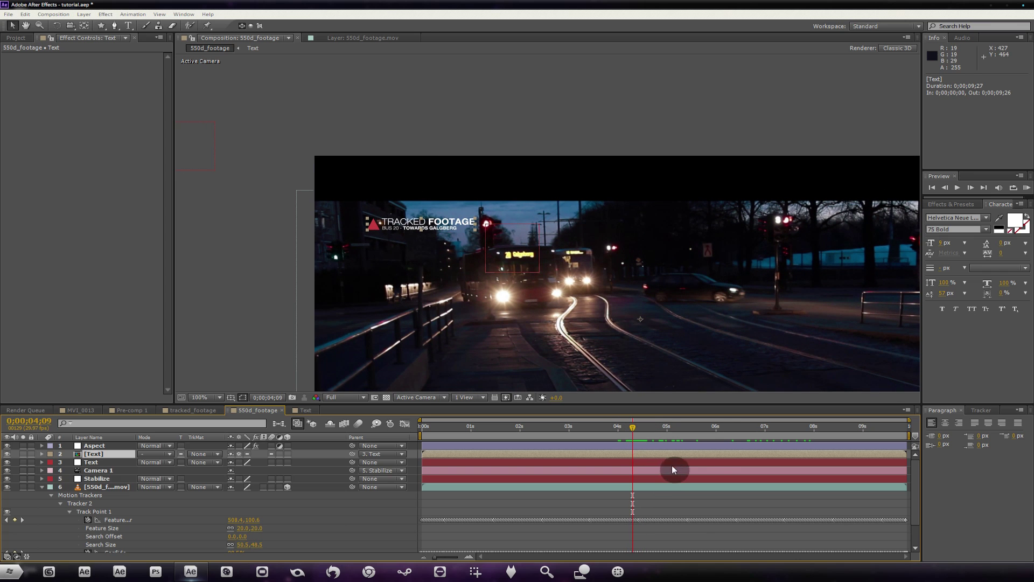
double_click(95, 454)
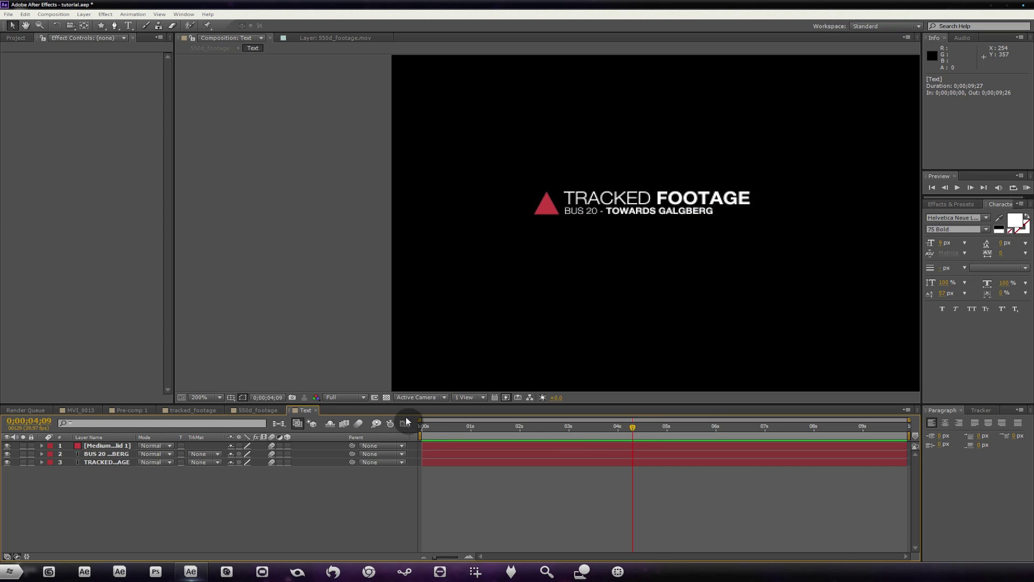
Step: Keyframe the red triangle solid's scale at 0% at 0;00;04;06
left_click_drag(633, 431, 628, 428)
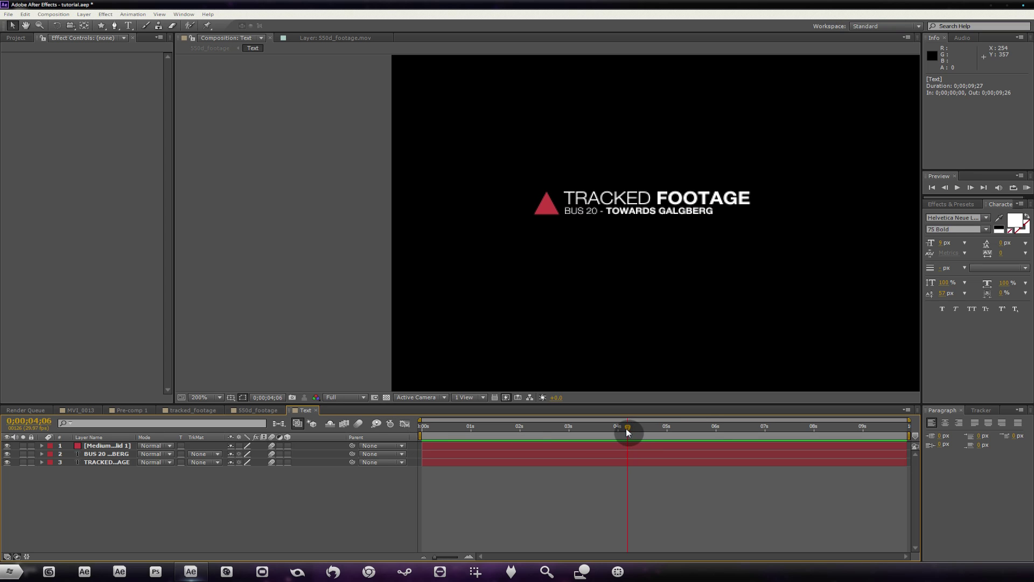
left_click(89, 446)
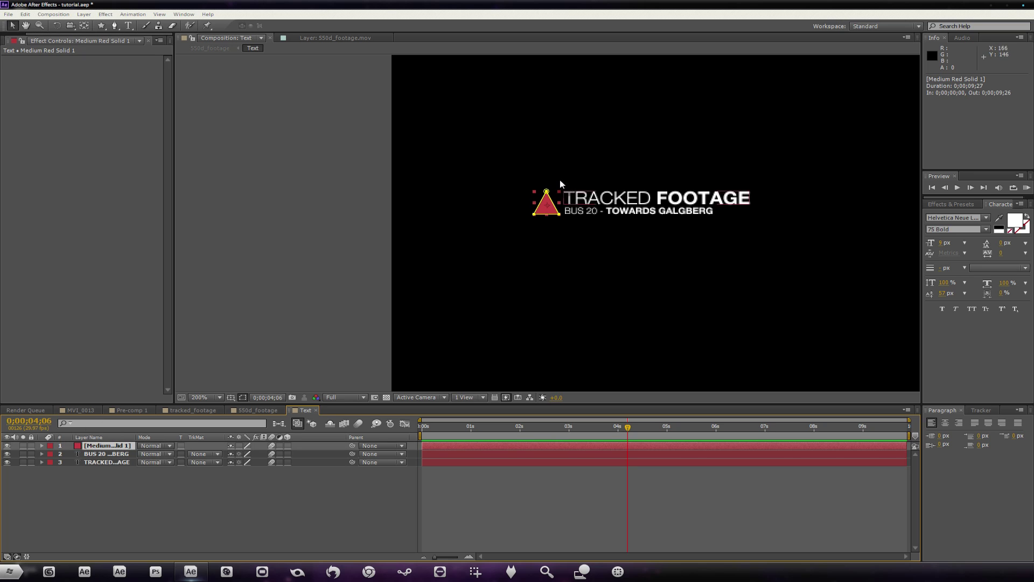
key("s")
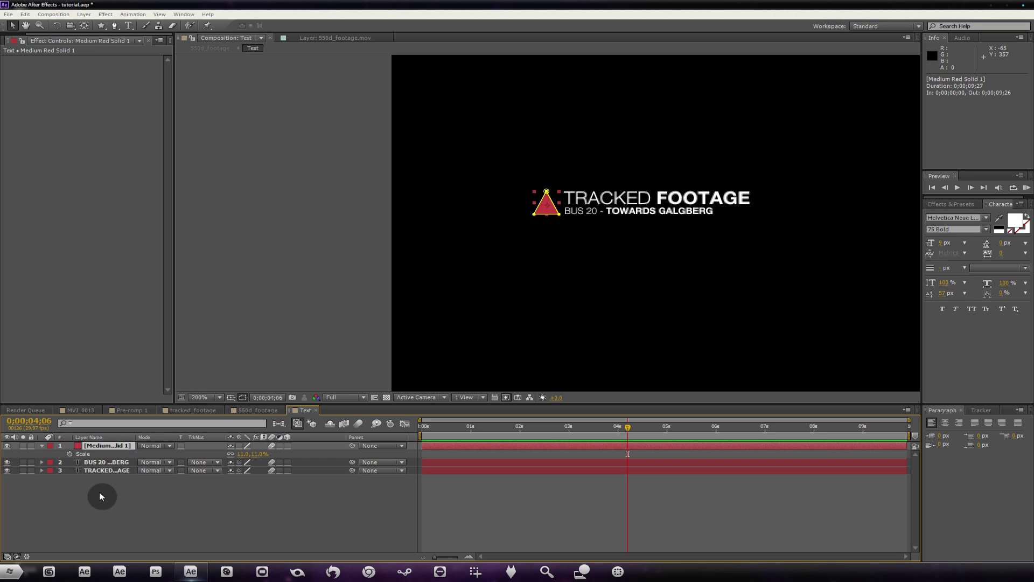
left_click(70, 453)
left_click(243, 455)
type("0")
key("Return")
left_click(318, 508)
Step: Keyframe the triangle's scale at 14% at 0;00;04;10 and at 11% at 0;00;04;11, and preview the pop-in
left_click_drag(628, 427, 635, 427)
left_click(244, 454)
type("14")
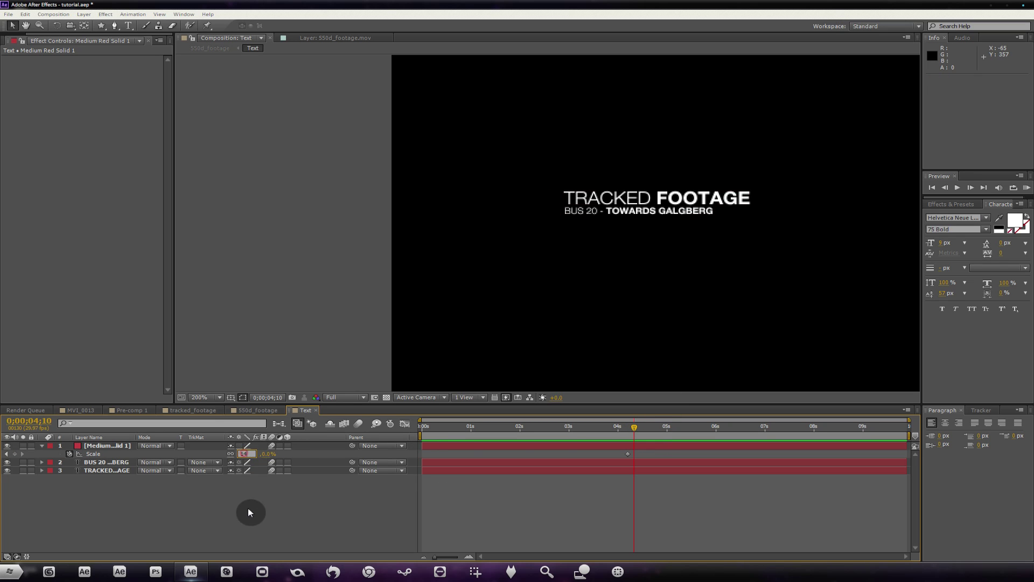
left_click_drag(635, 427, 636, 427)
left_click(244, 454)
type("14")
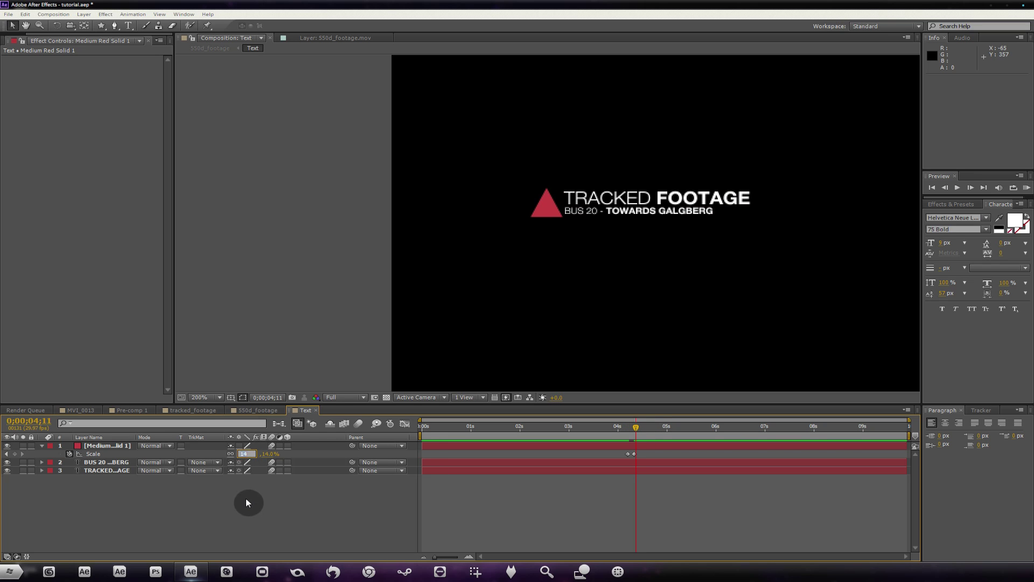
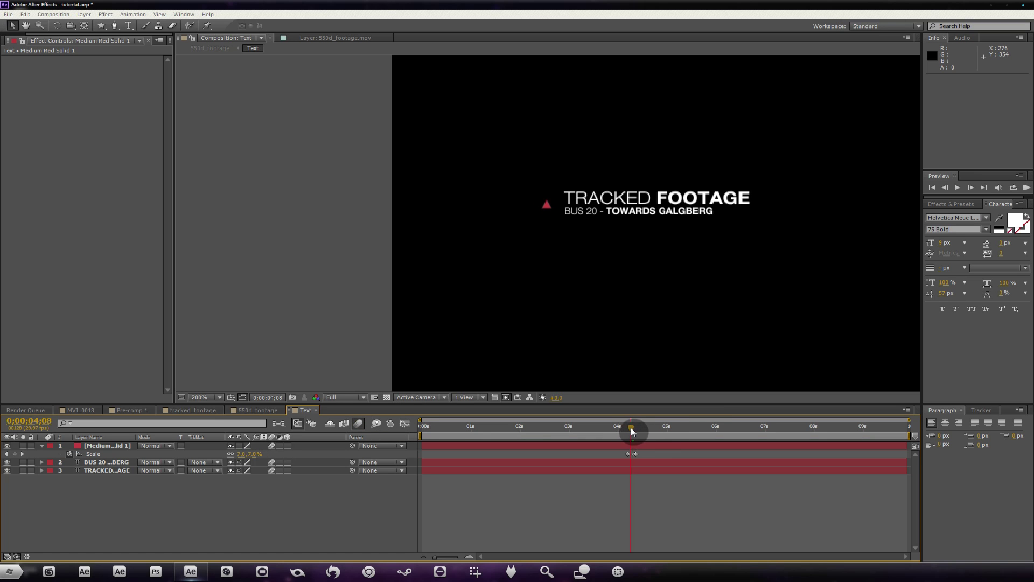
left_click_drag(636, 431, 627, 430)
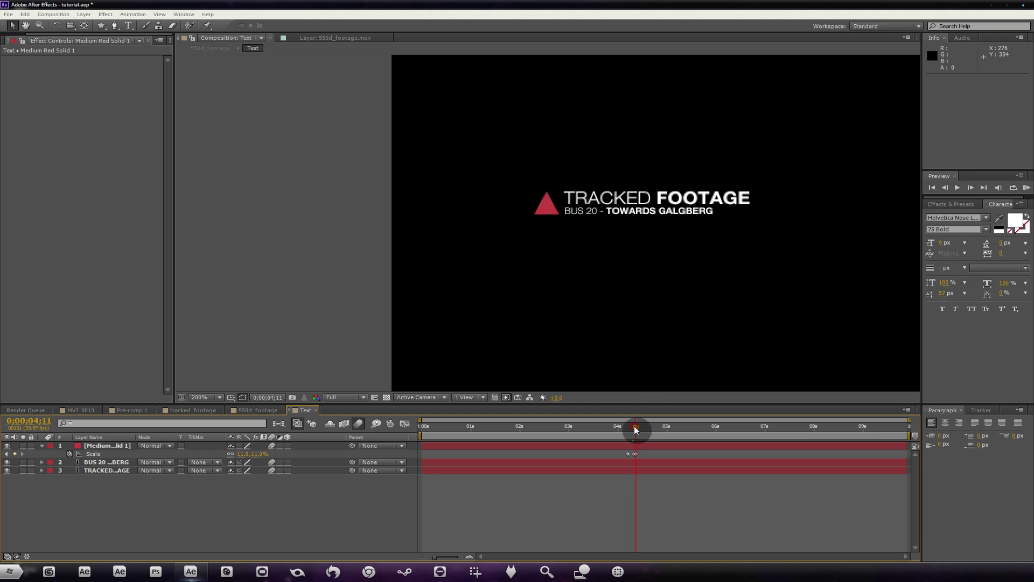
Step: Apply the Typewriter animation preset to both text layers, starting at 0;00;04;11
left_click(107, 462)
left_click(108, 471, "shift")
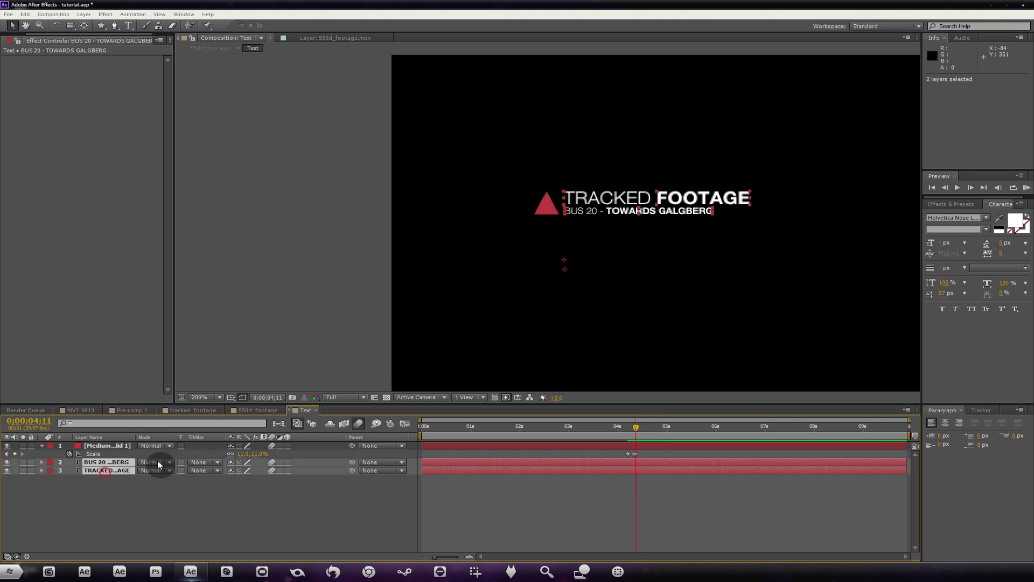
left_click(956, 202)
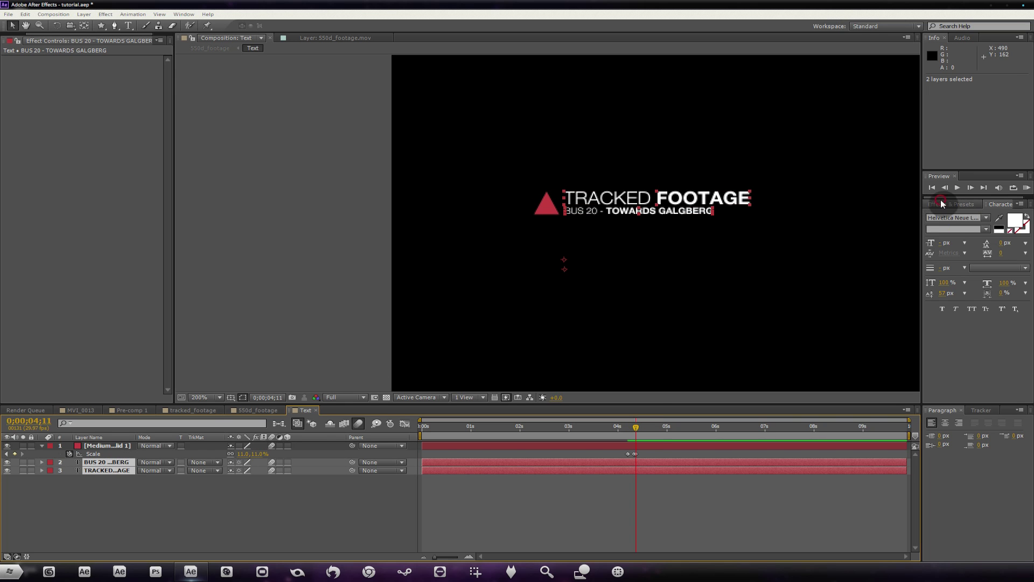
type("typewr")
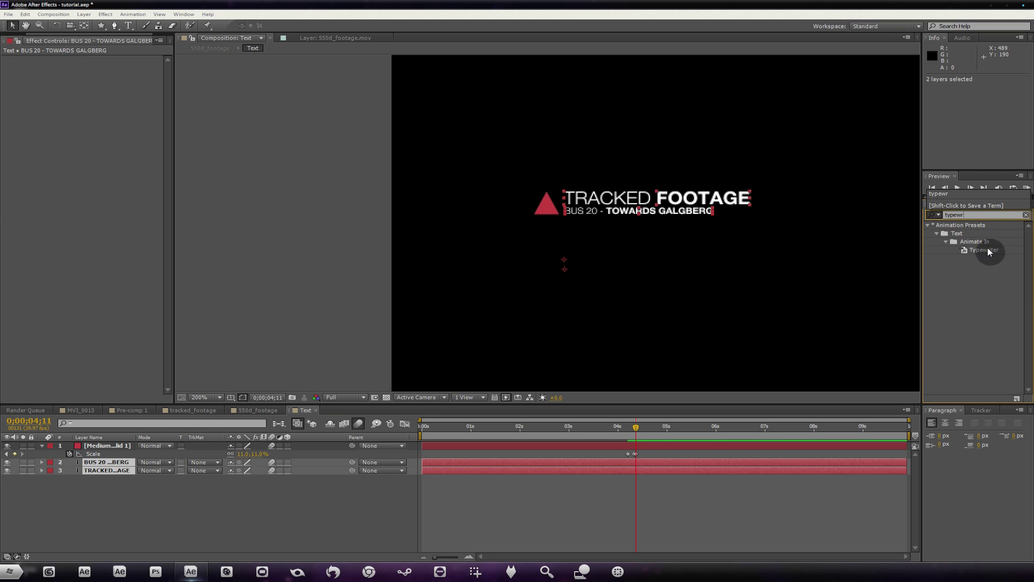
left_click_drag(984, 250, 118, 463)
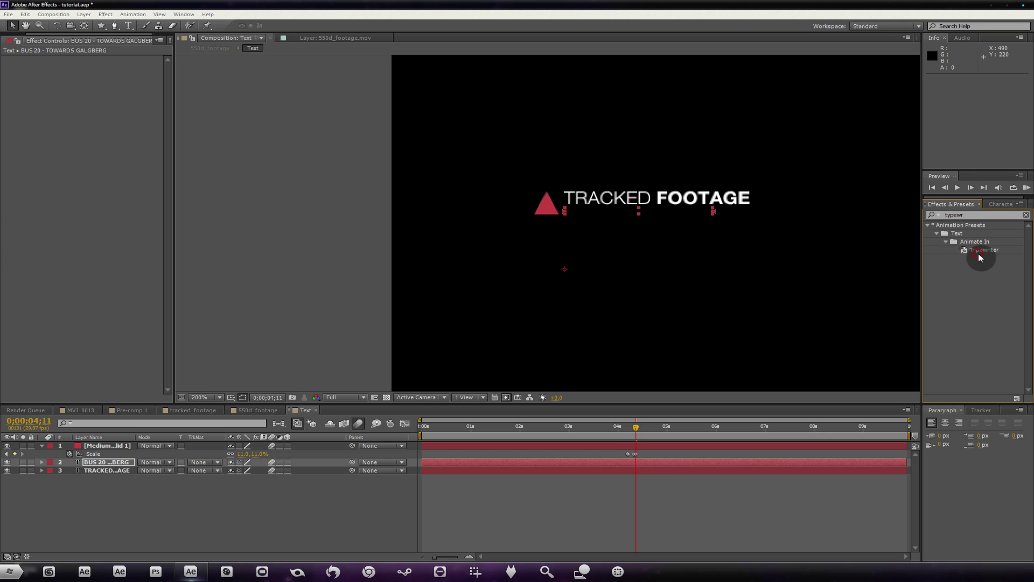
left_click_drag(981, 251, 117, 462)
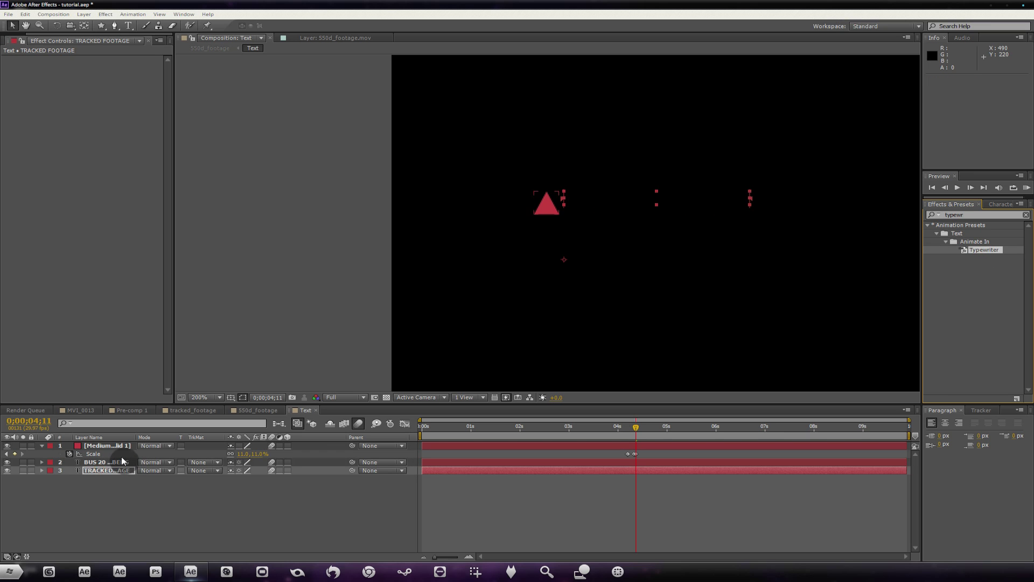
Step: Reveal both text layers' keyframes and move their ending Start keyframes to 0;00;04;24
left_click(105, 470, "ctrl")
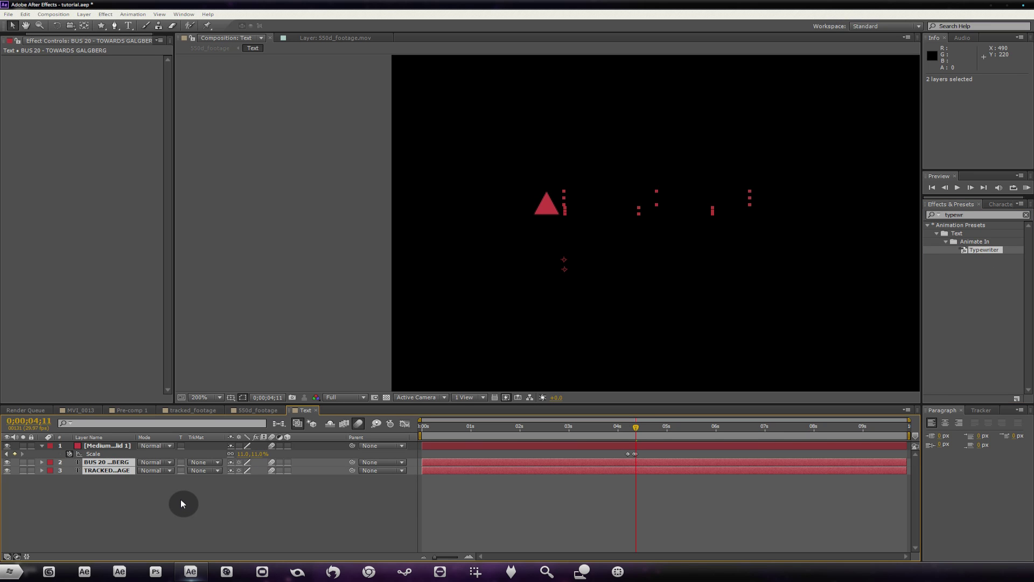
key("u")
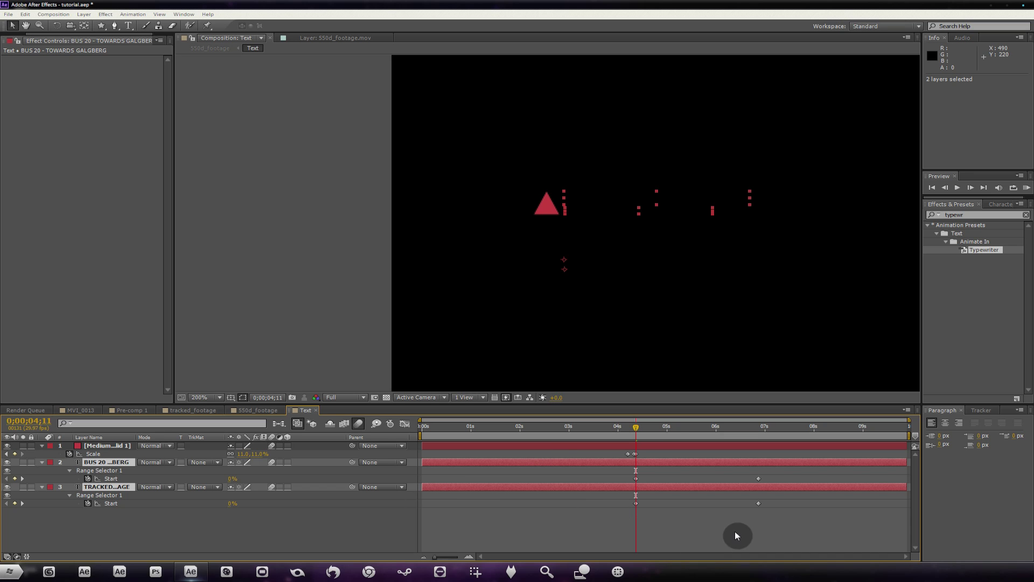
left_click_drag(687, 426, 636, 434)
left_click_drag(759, 537, 754, 473)
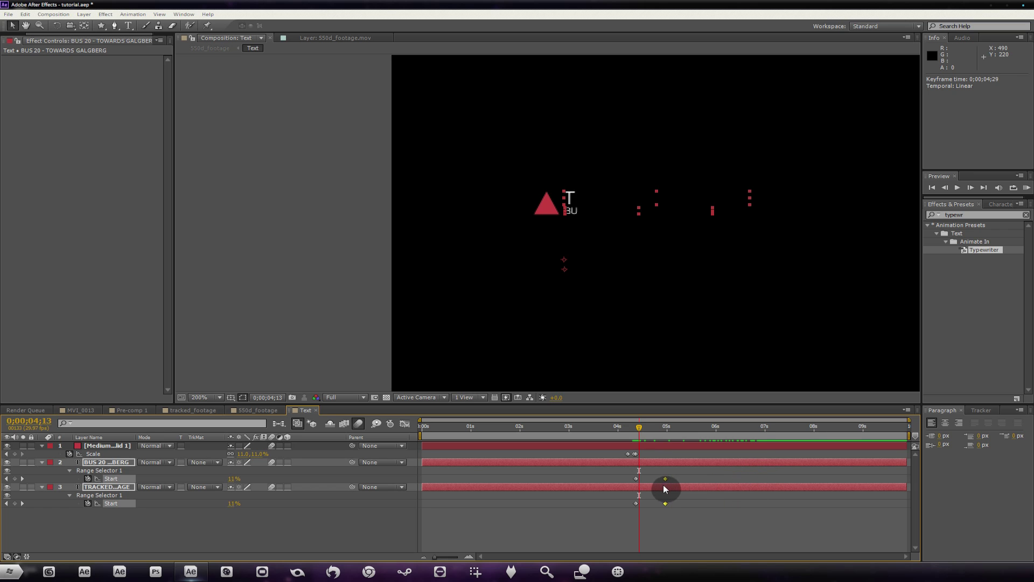
left_click_drag(651, 479, 661, 478)
left_click_drag(642, 428, 693, 439)
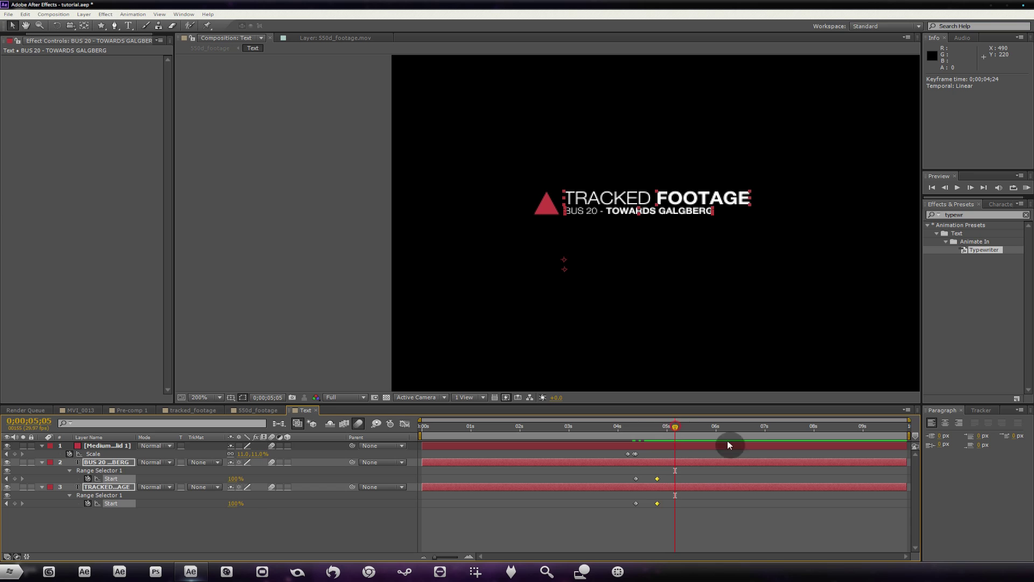
left_click(686, 527)
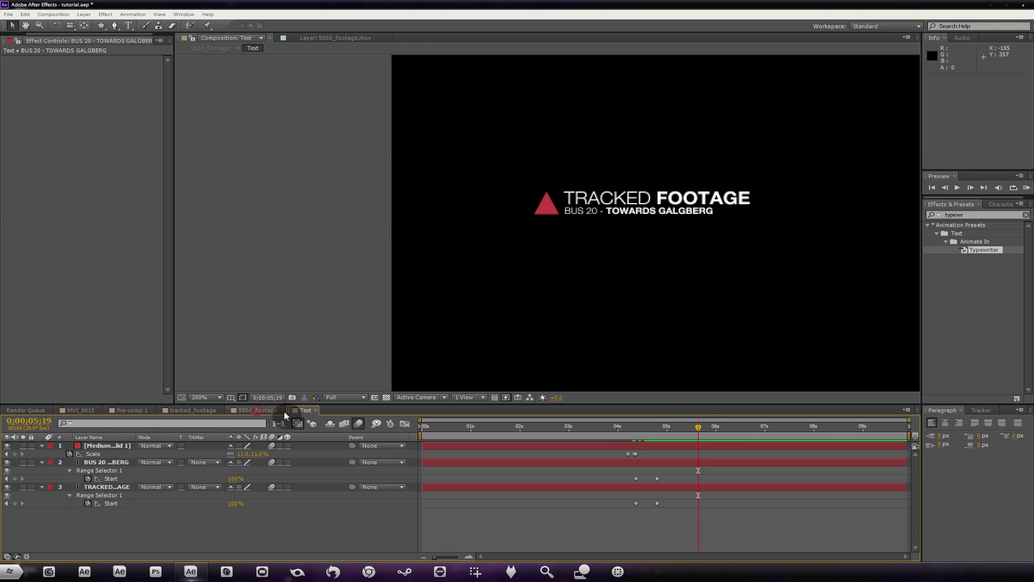
Step: Return to 550d_footage, set the time to 0;00;08;11 for the title's exit, and reopen the Text composition
left_click(254, 410)
scroll(670, 306, "down", 1)
scroll(686, 341, "up", 1)
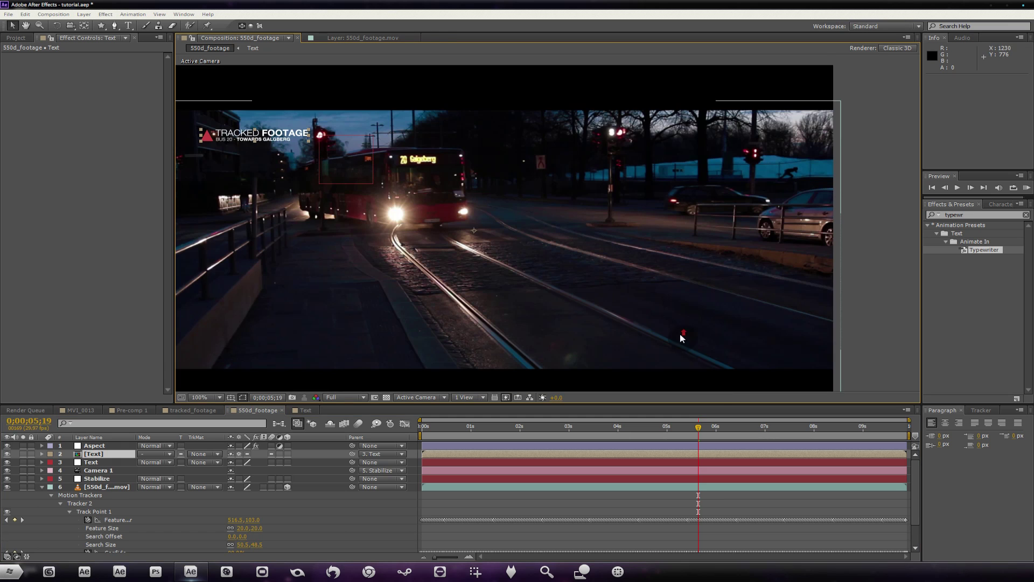
left_click_drag(808, 429, 832, 426)
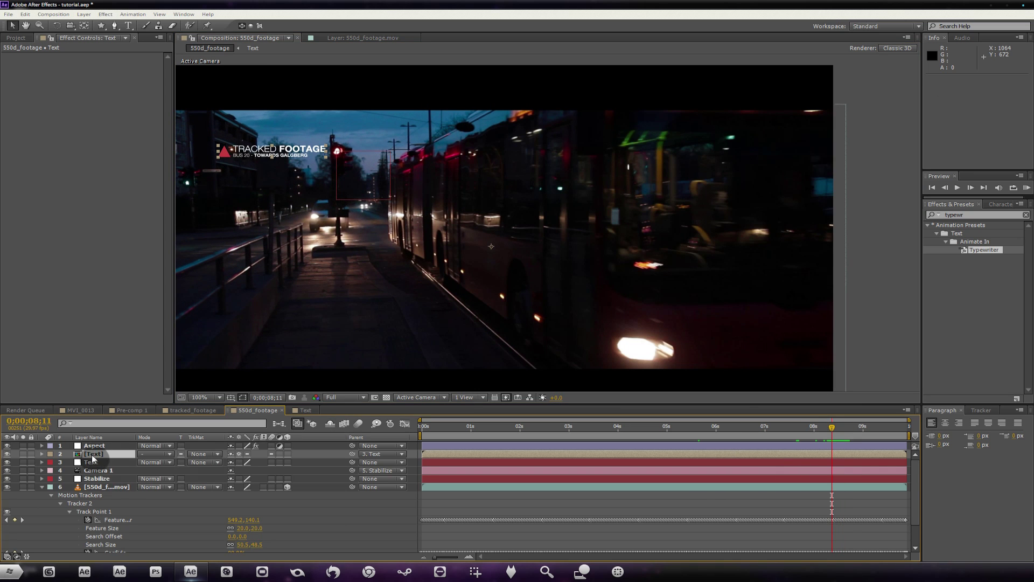
double_click(93, 454)
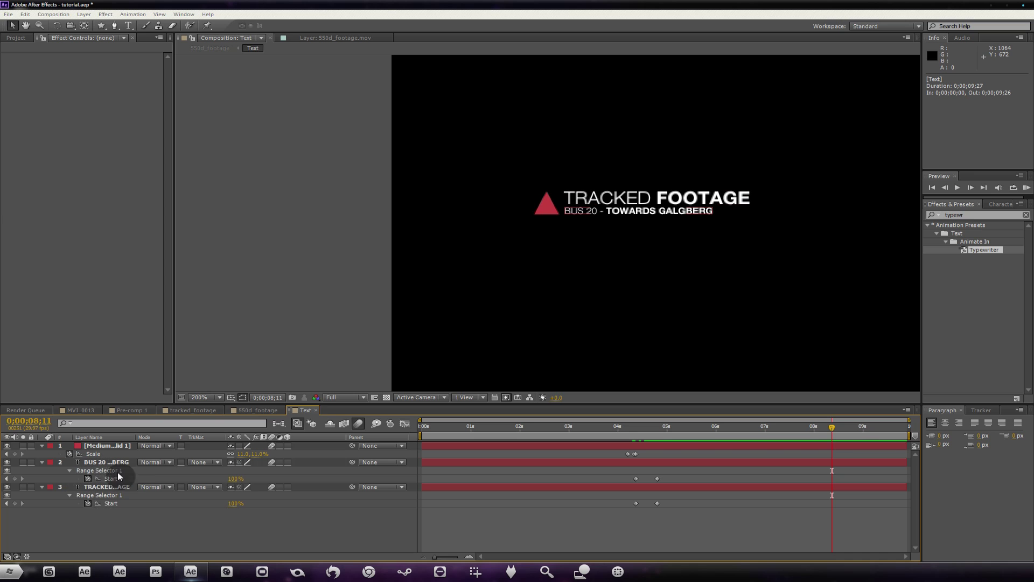
Step: Copy the BUS 20 layer's Start keyframes to 0;00;08;11 and reverse their order, with the last at 0;00;08;25
left_click_drag(674, 479, 605, 478)
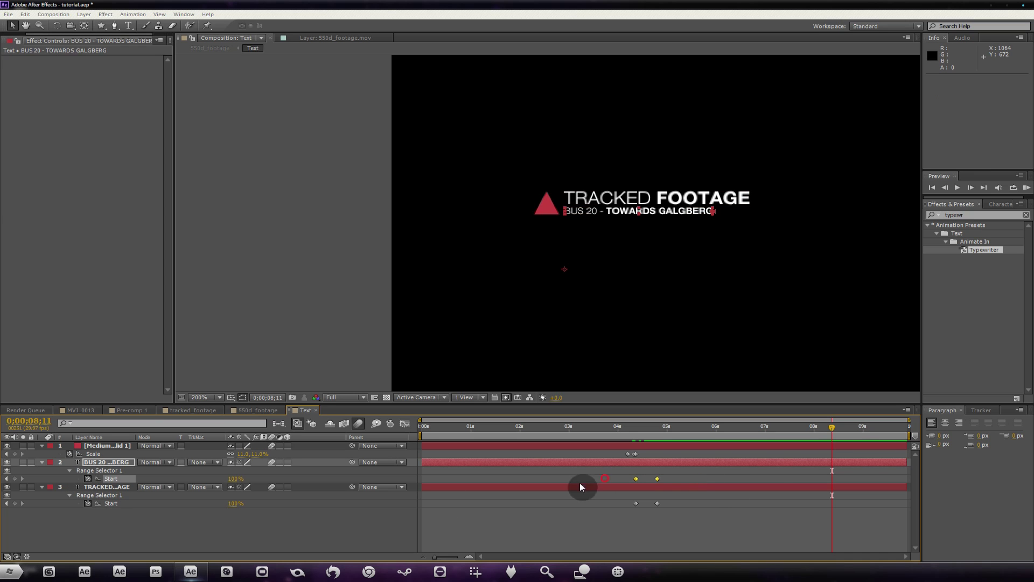
key("ctrl+c")
key("ctrl+v")
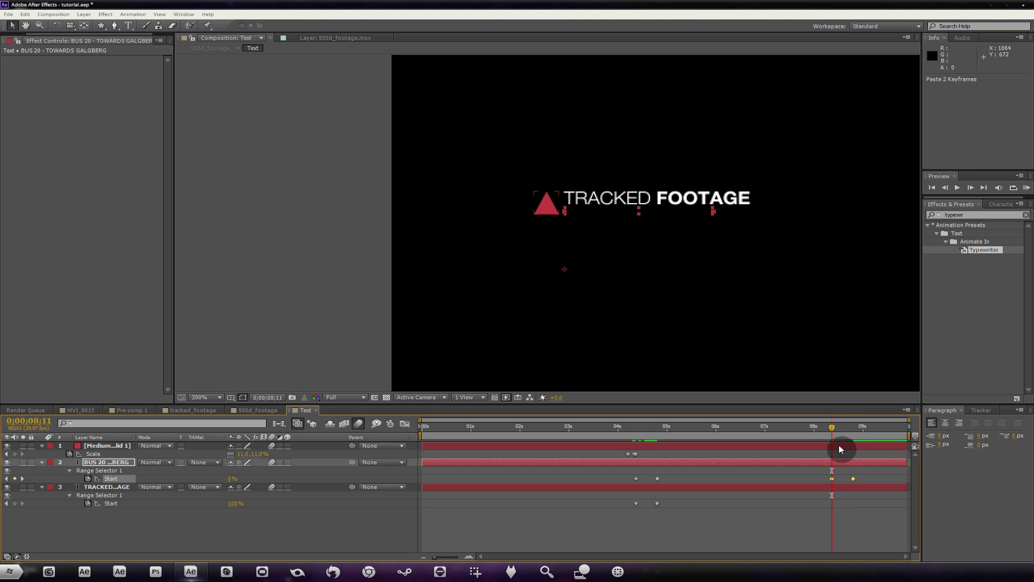
left_click(832, 479)
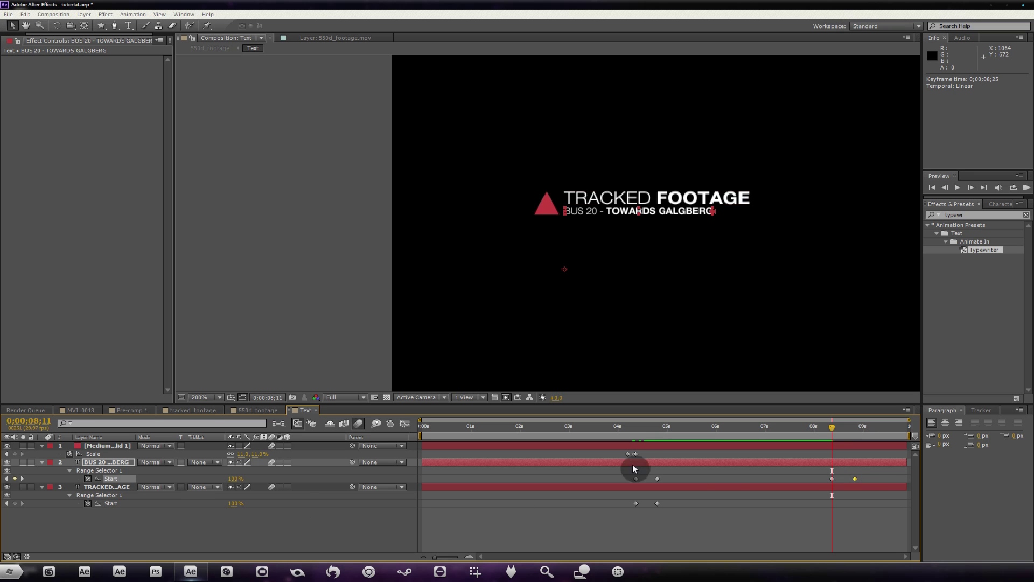
Step: Copy the TRACKED FOOTAGE layer's Start keyframes to 0;00;08;11 and reverse their order, with the last at 0;00;08;26
left_click(111, 495)
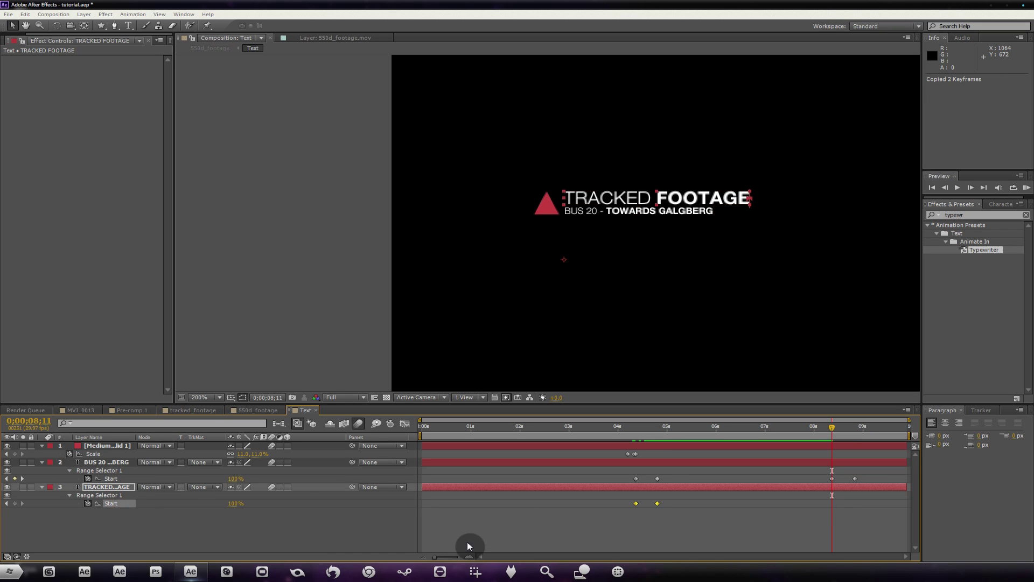
key("ctrl+v")
left_click(857, 508)
left_click_drag(833, 503, 866, 503)
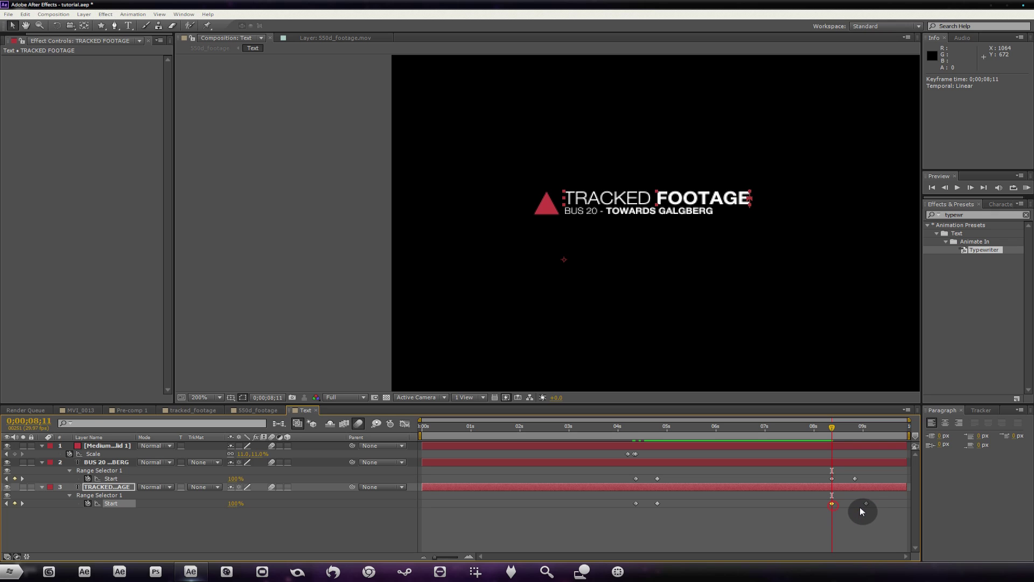
left_click_drag(865, 503, 856, 504)
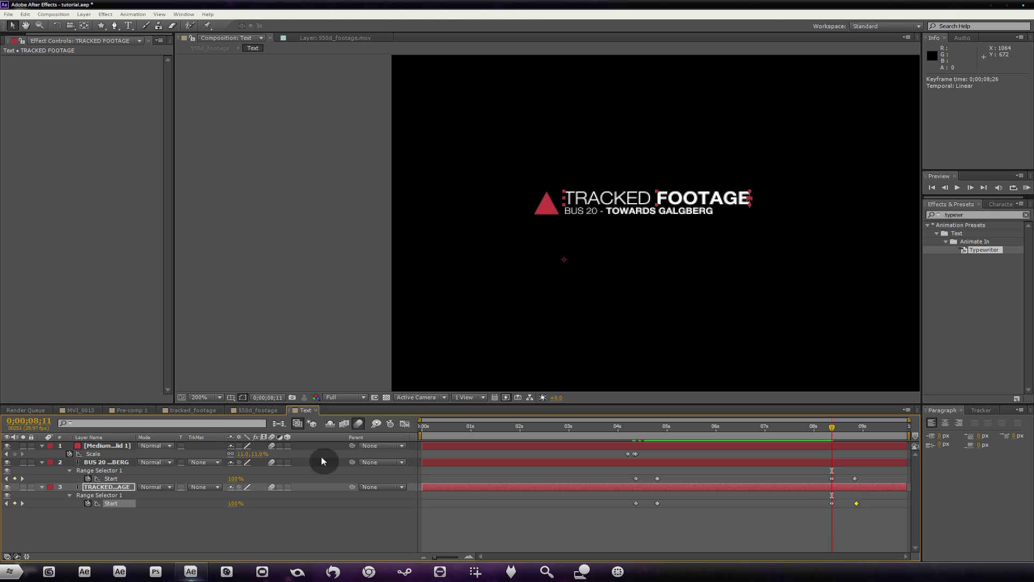
Step: Copy the triangle's scale keyframes to 0;00;08;11 and reverse them, moving the 0% keyframe to 0;00;08;17
left_click(98, 454)
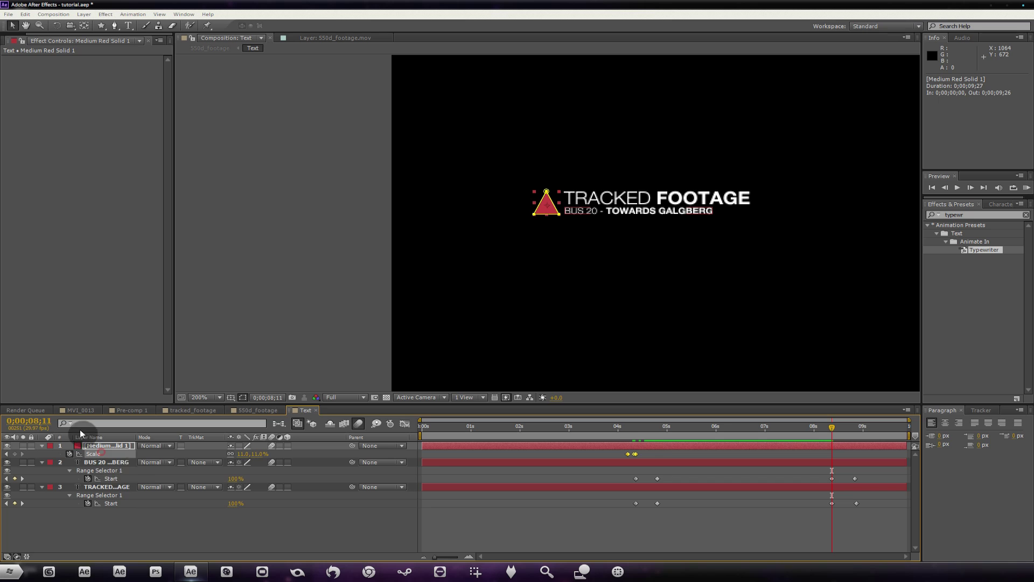
left_click(655, 455)
left_click(107, 445)
key("ctrl+v")
left_click(862, 457)
left_click_drag(832, 454, 840, 454)
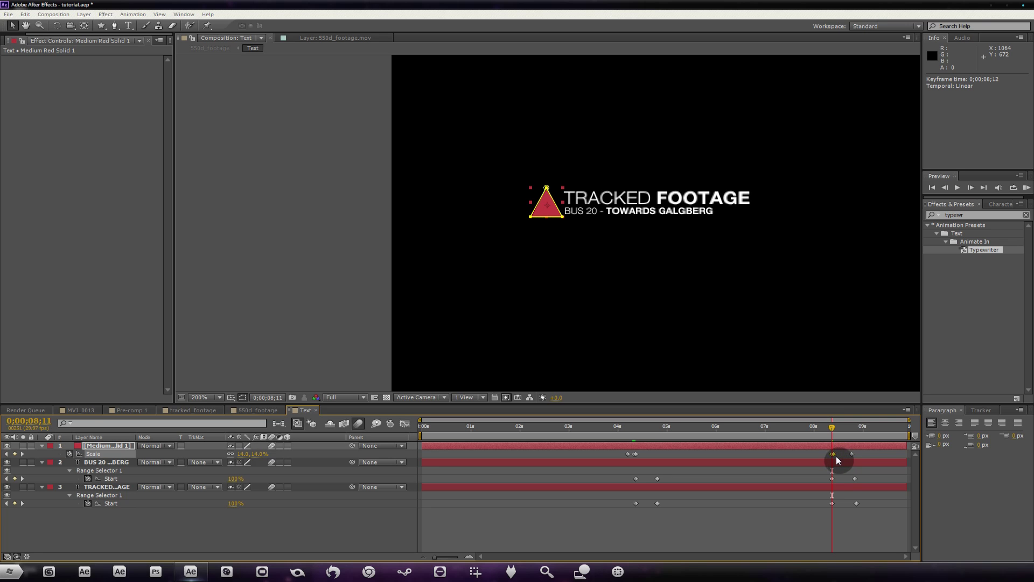
left_click_drag(844, 456, 835, 426)
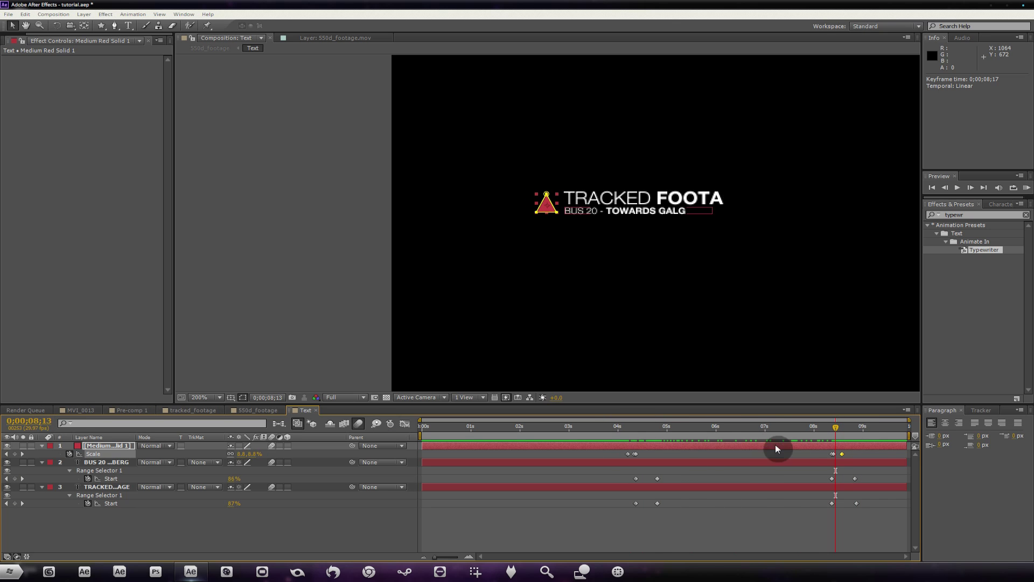
Step: Reorder the triangle's exit scale keyframes in the Text composition so the 11% keyframe sits at 0;00;08;11, just ahead of the 14% one
left_click(750, 430)
left_click_drag(726, 433, 832, 431)
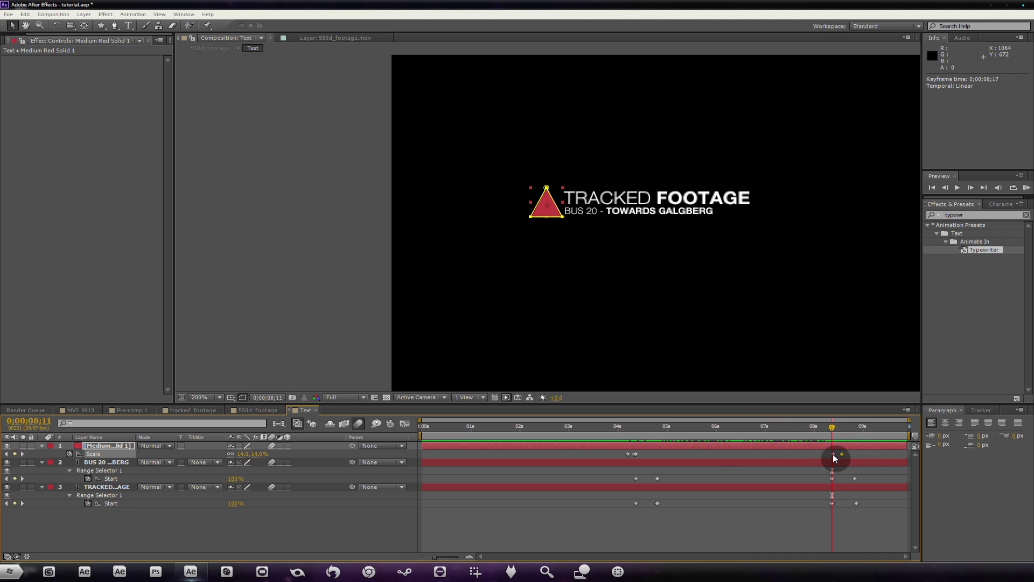
left_click_drag(435, 557, 453, 558)
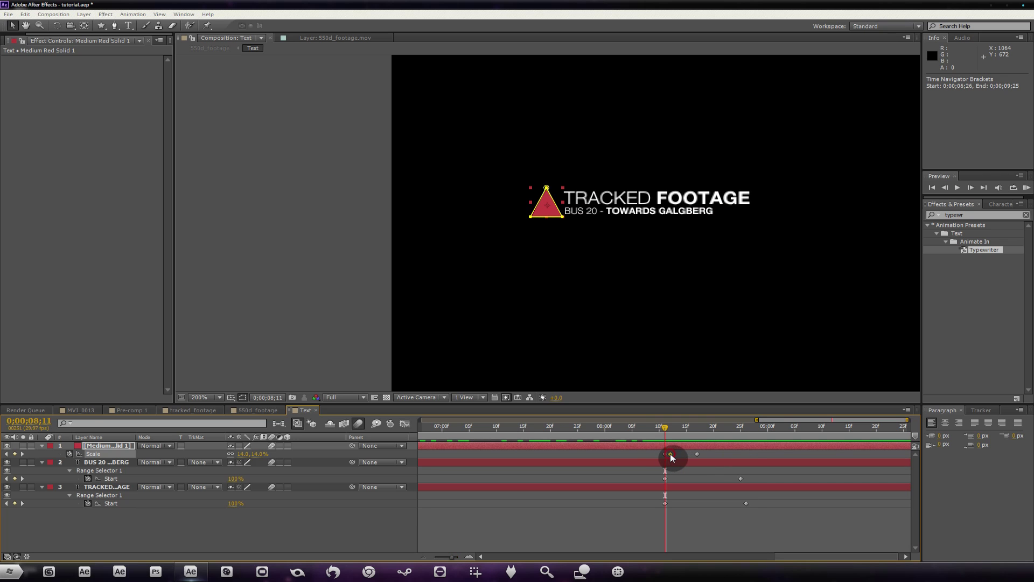
left_click_drag(667, 455, 672, 454)
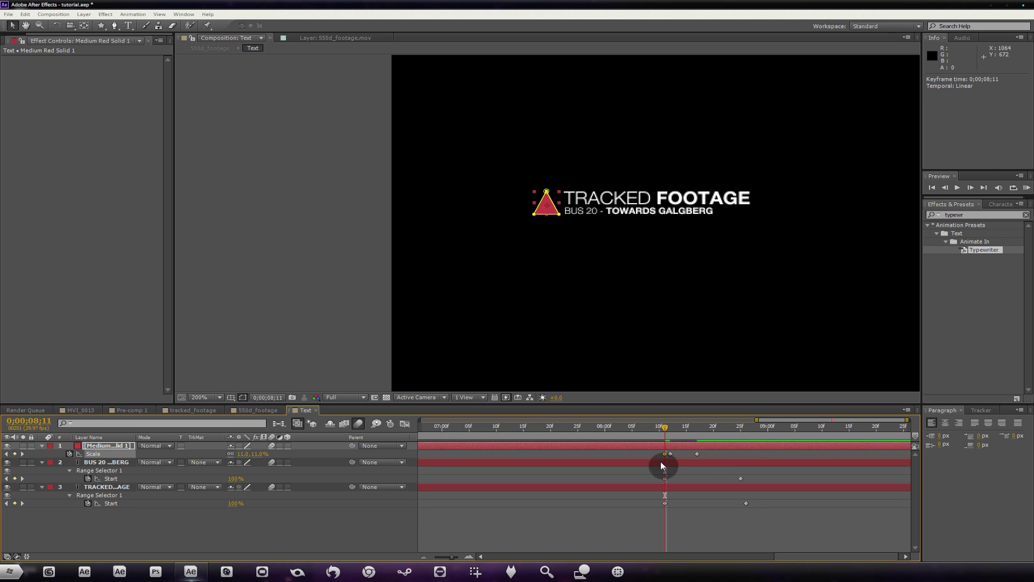
left_click_drag(453, 557, 434, 557)
Step: Return to the 550d_footage composition and preview the tracked title's animation over the footage from 0;00;03;02
left_click_drag(832, 430, 715, 436)
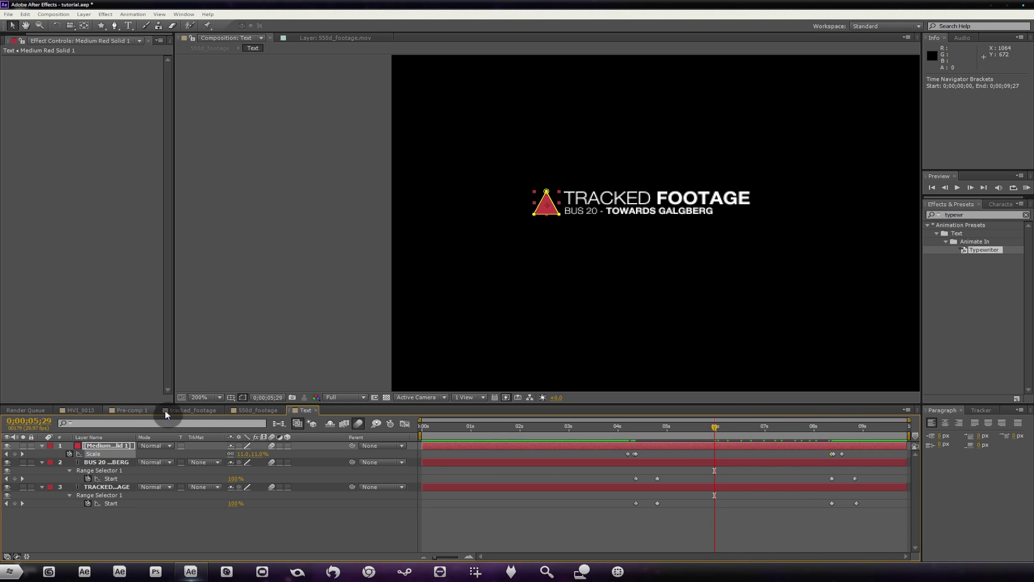
left_click(257, 411)
scroll(695, 300, "down", 3)
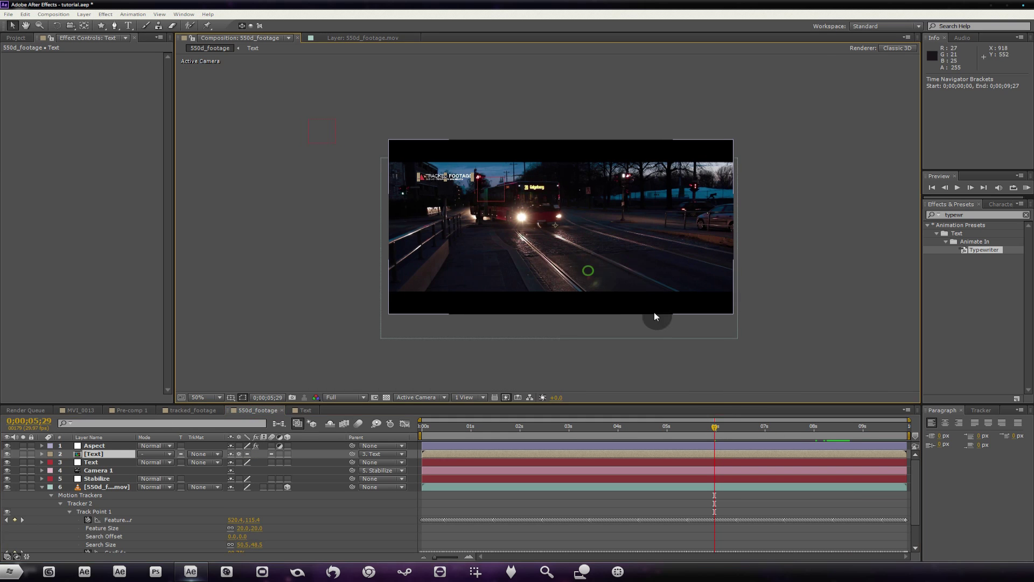
left_click(573, 427)
scroll(487, 289, "up", 2)
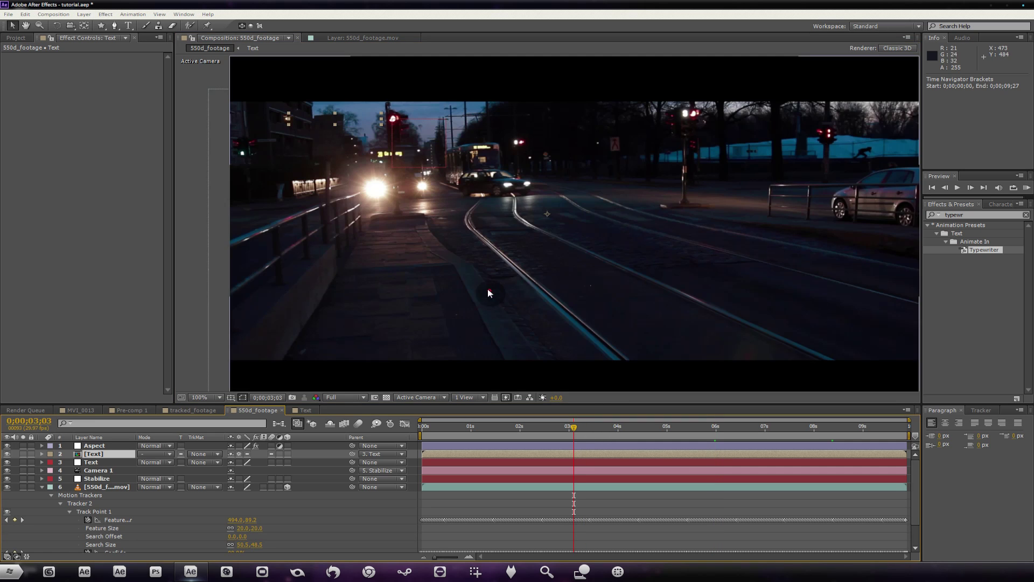
mouse_move(581, 434)
left_mouse_down()
mouse_move(661, 429)
mouse_move(625, 428)
mouse_move(653, 423)
mouse_move(852, 424)
mouse_move(573, 443)
left_mouse_up()
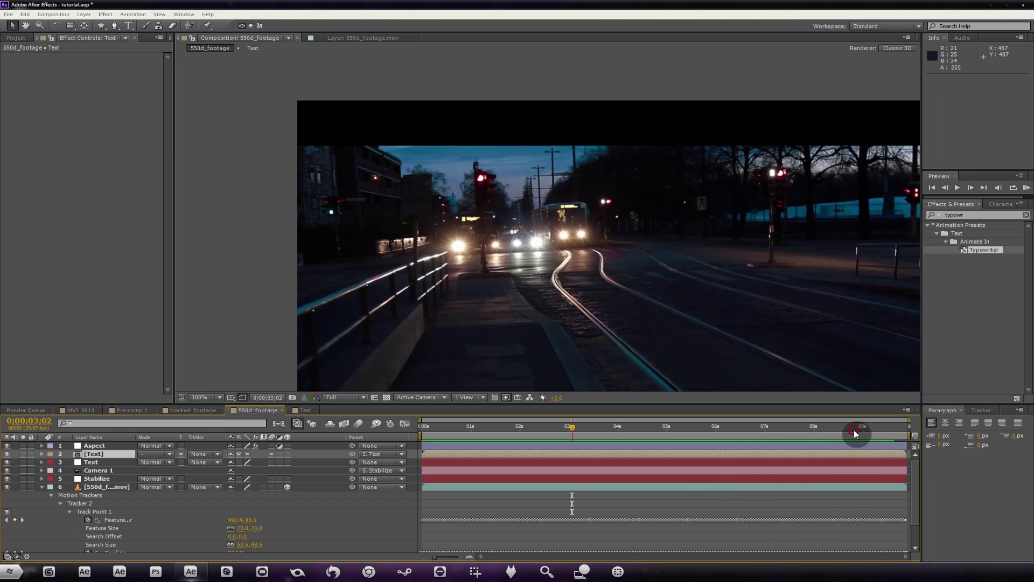
Step: At 0;00;06;24, apply Curves to the 550d_footage.mov layer and shape a mild S-curve in the RGB channel
left_click(611, 425)
left_click_drag(577, 411, 755, 422)
scroll(556, 273, "down", 2)
left_click_drag(557, 273, 543, 293)
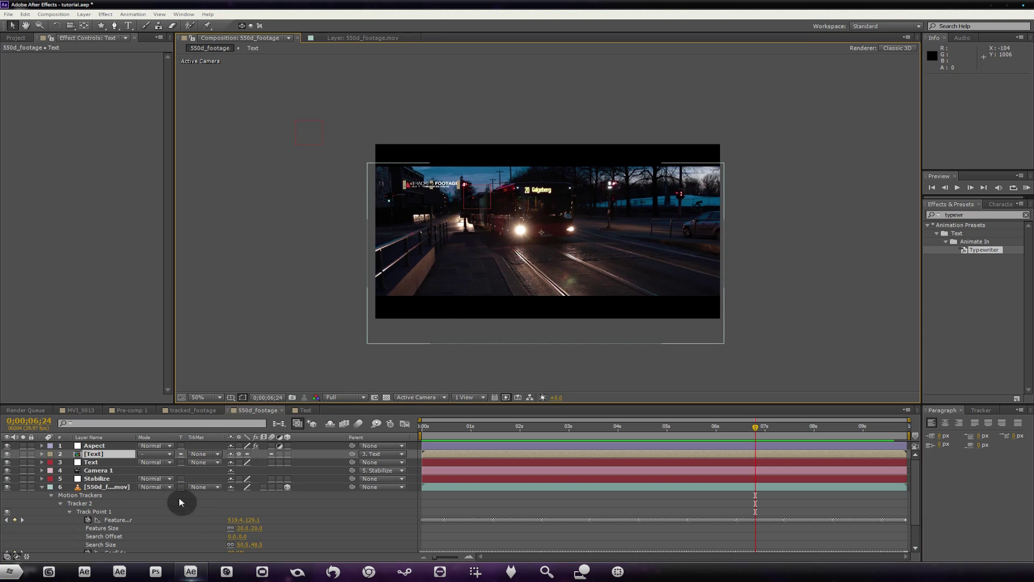
left_click(42, 486)
scroll(514, 287, "up", 2)
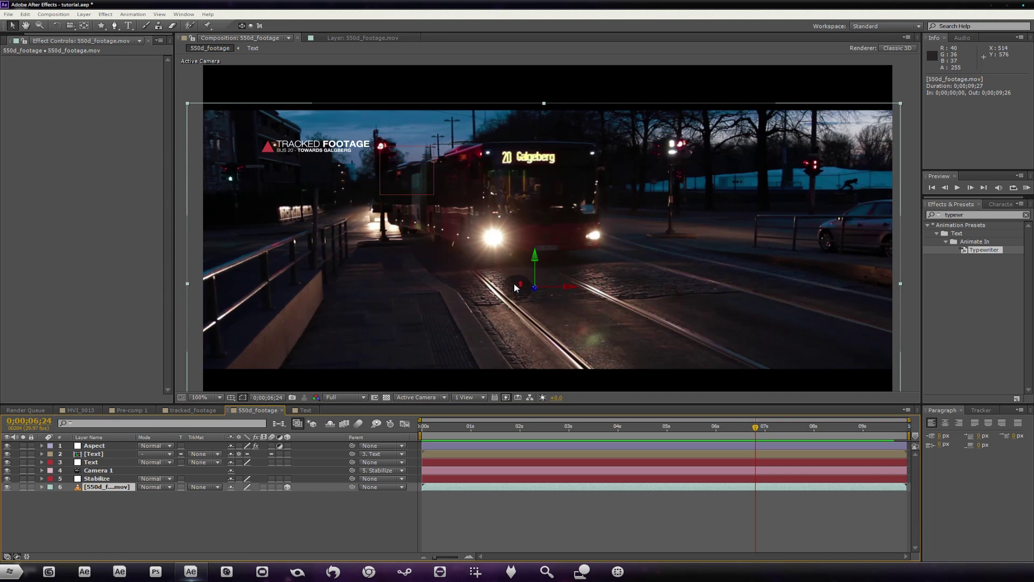
left_click(105, 14)
mouse_move(180, 103)
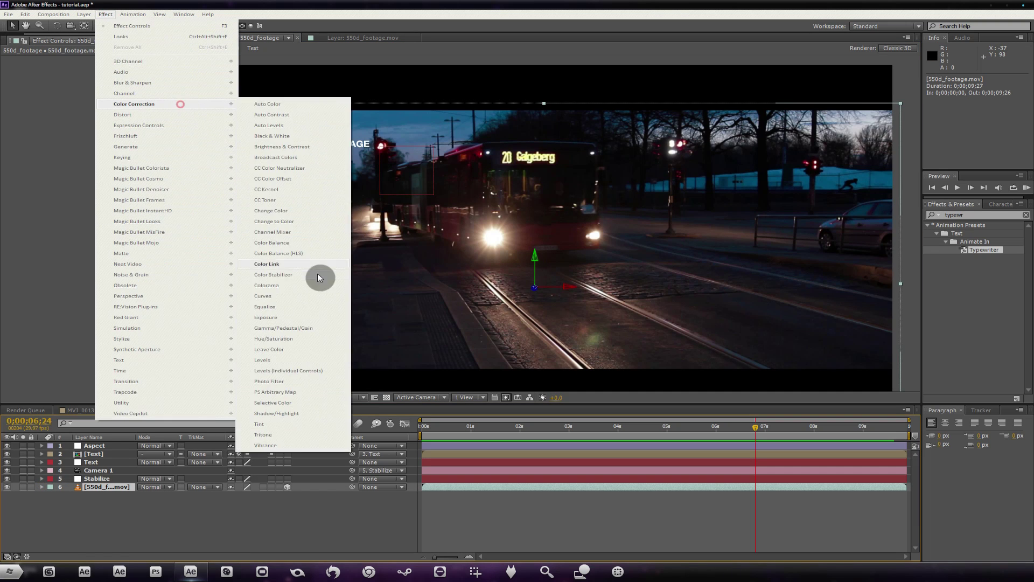
left_click(311, 295)
left_click_drag(63, 135, 61, 136)
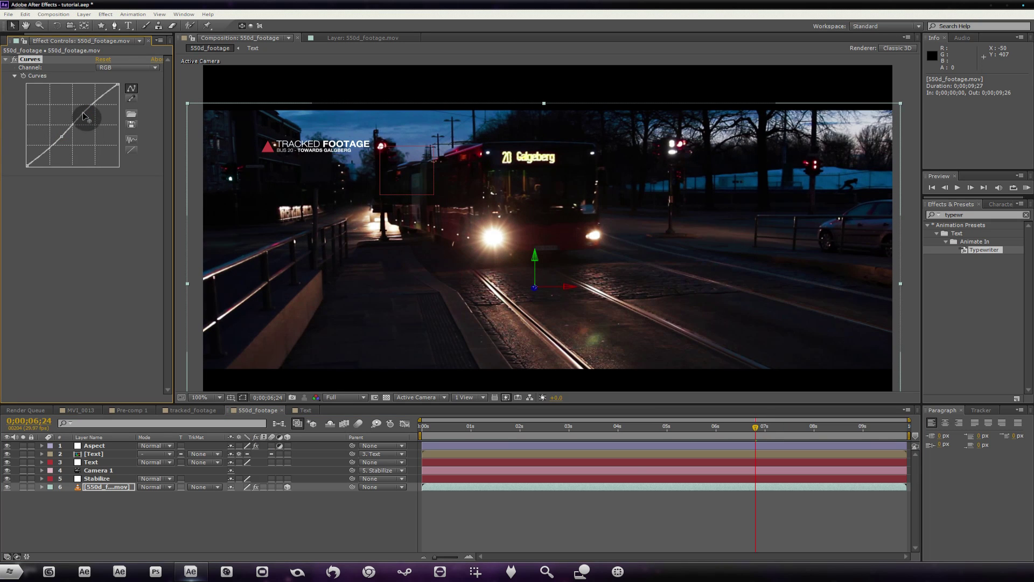
left_click_drag(63, 138, 60, 133)
Step: Add a Tint effect to the 550d_footage.mov layer, mapping black to black and white to white, with the amount at 38%
left_click(110, 14)
left_click(156, 103)
left_click(261, 424)
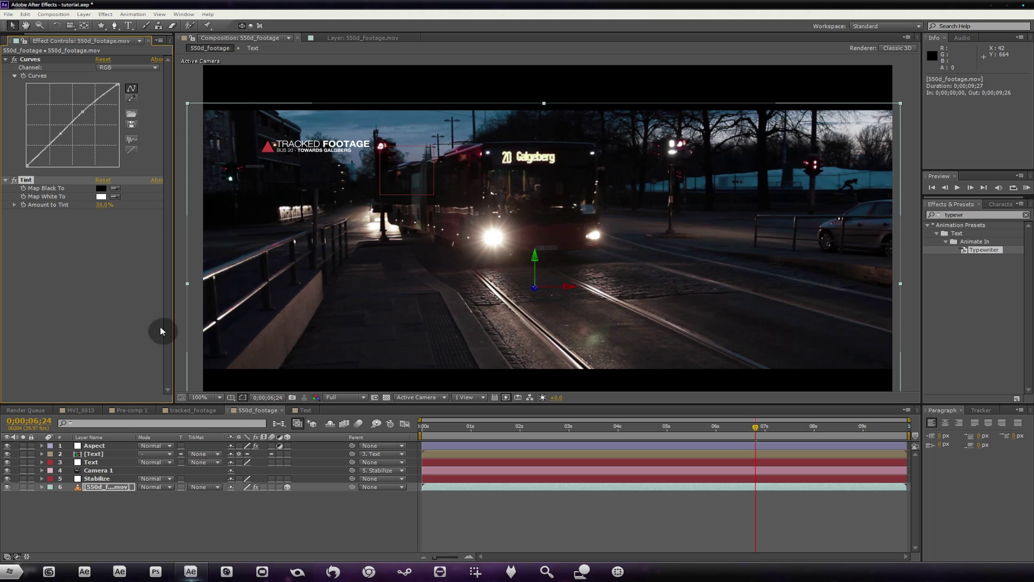
Step: Add Neat Video's Reduce Noise to the footage with an automatically built noise profile, and place the effect above Curves
left_click(106, 14)
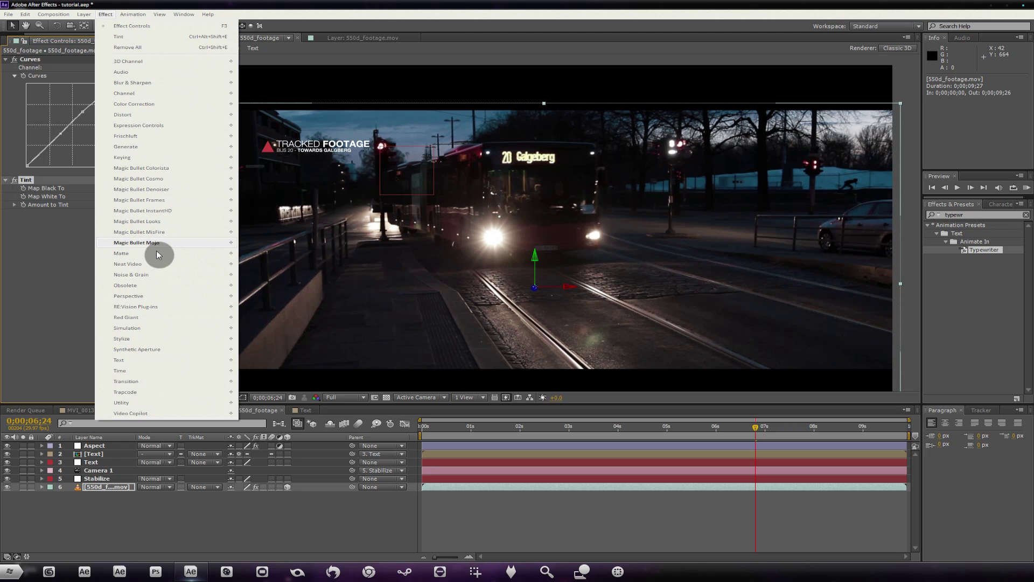
mouse_move(154, 264)
left_click(270, 267)
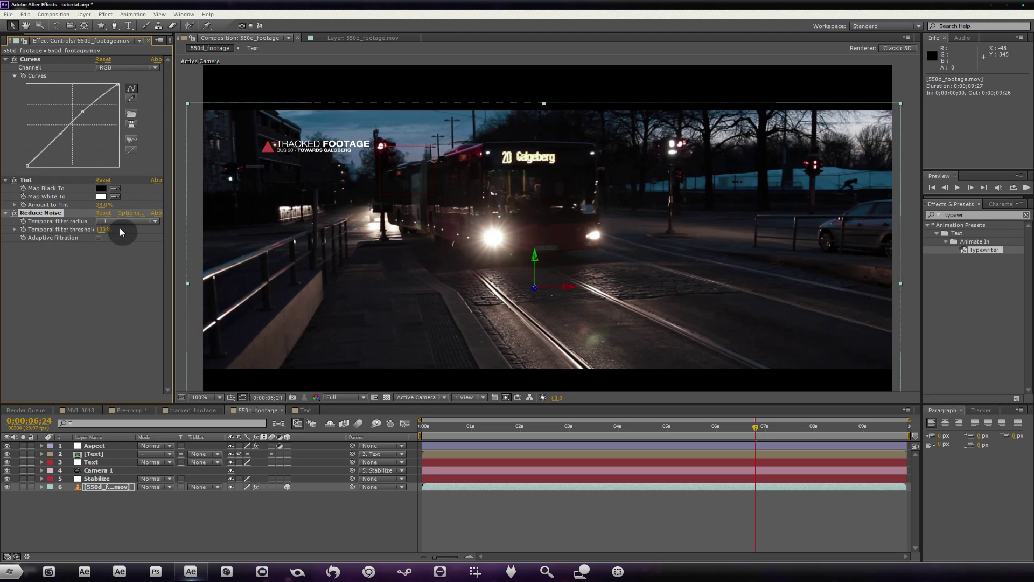
left_click(128, 214)
left_click(200, 120)
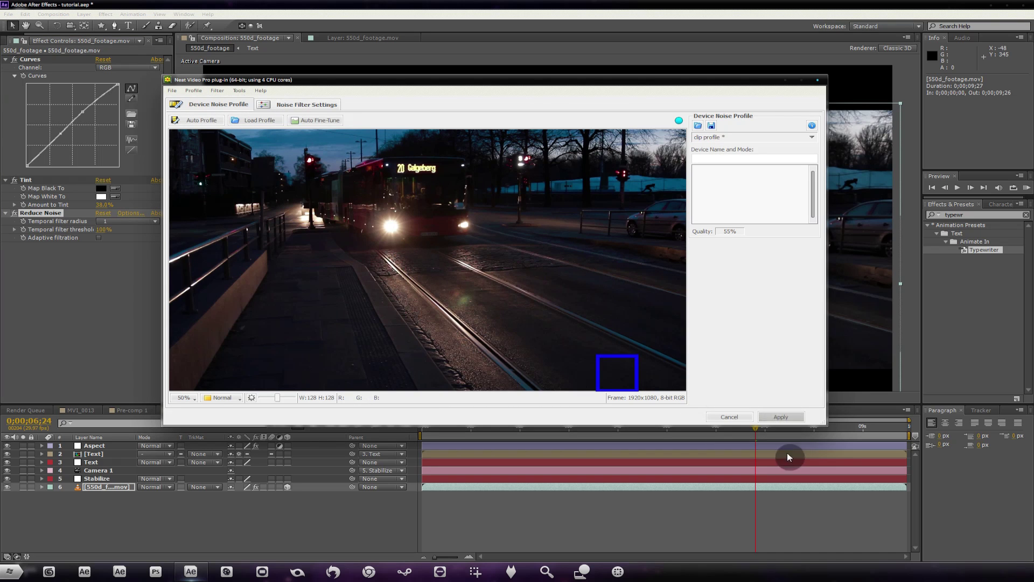
left_click(780, 417)
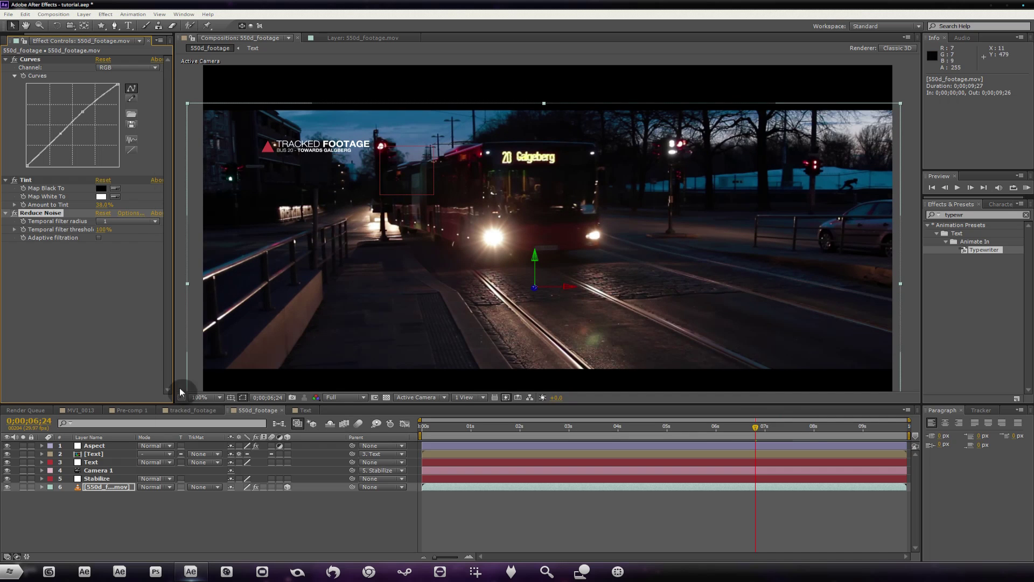
left_click_drag(53, 217, 45, 61)
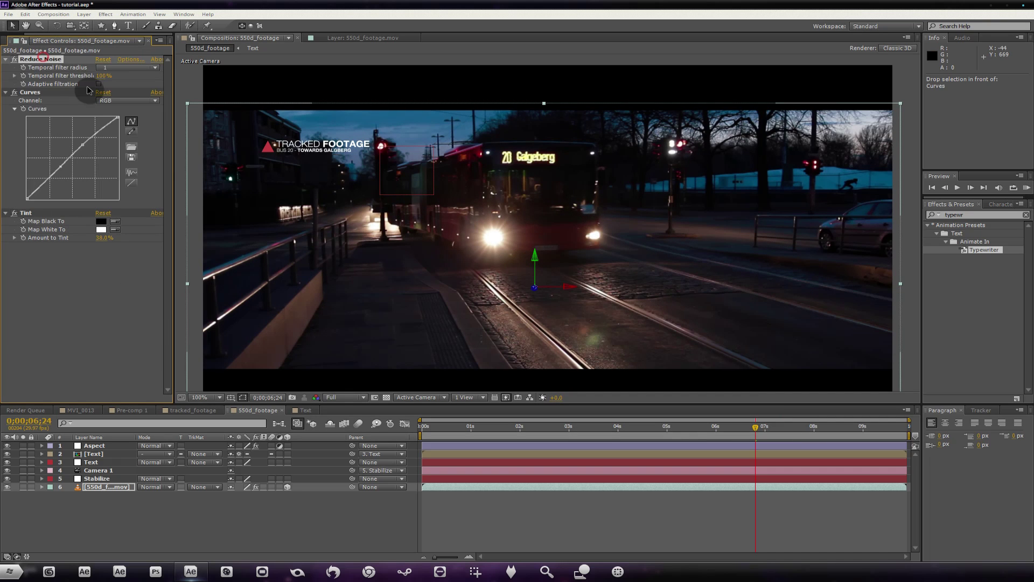
Step: Find the Unsharp Mask effect, apply it to the 550d_footage.mov layer, and set its amount to 100
left_click(105, 14)
key("Escape")
left_click(992, 217)
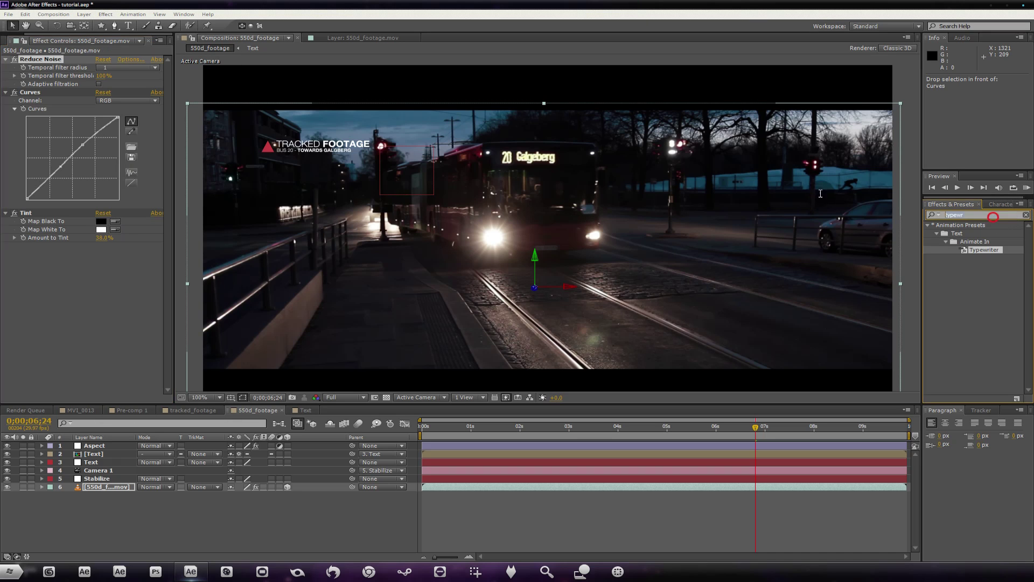
type("unsharp")
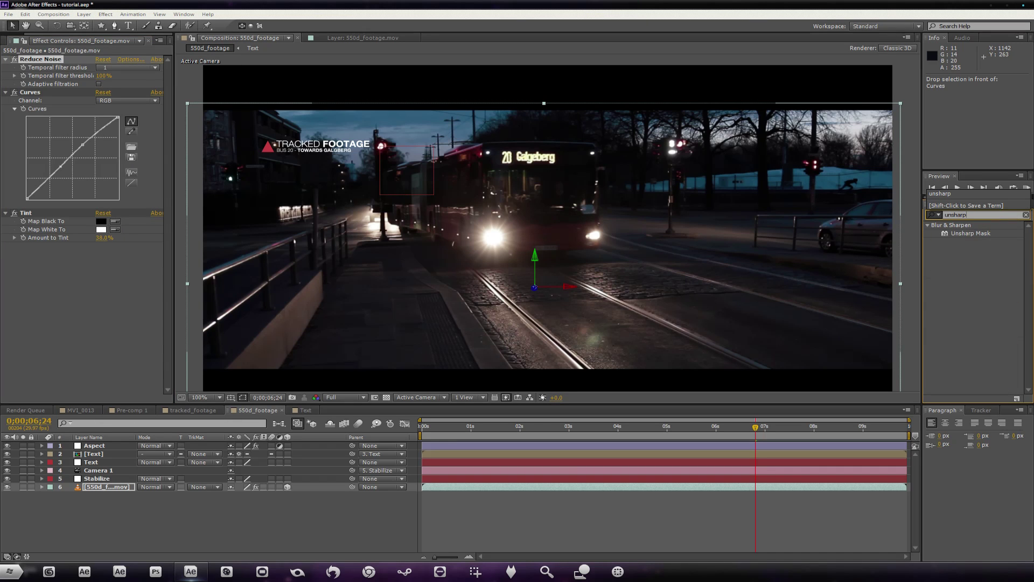
left_click_drag(964, 237, 111, 488)
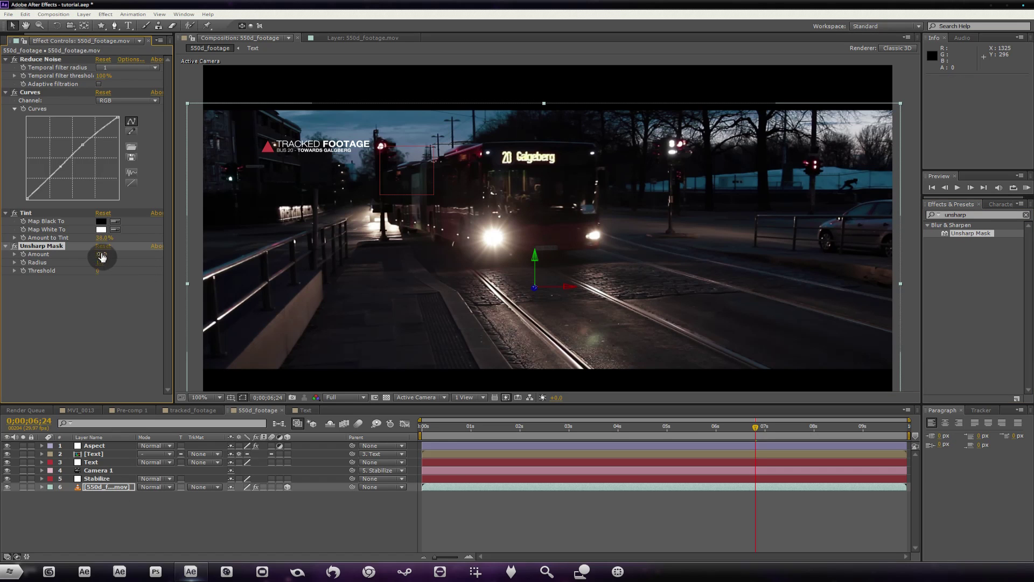
type("100")
left_click(110, 307)
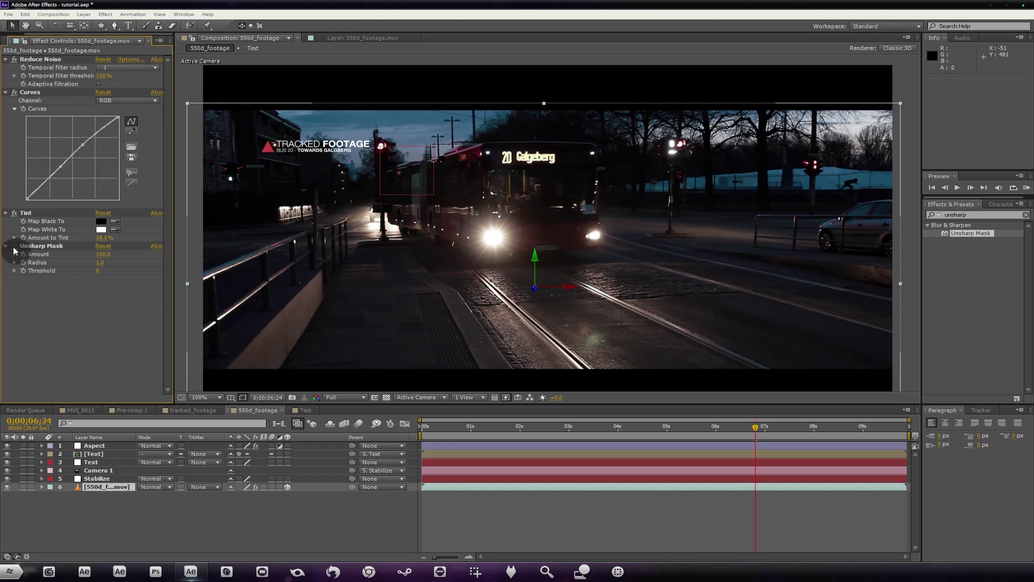
Step: Check the graded and sharpened footage with its title at 0;00;04;14 and 0;00;05;07
scroll(528, 294, "down", 2)
scroll(579, 312, "up", 2)
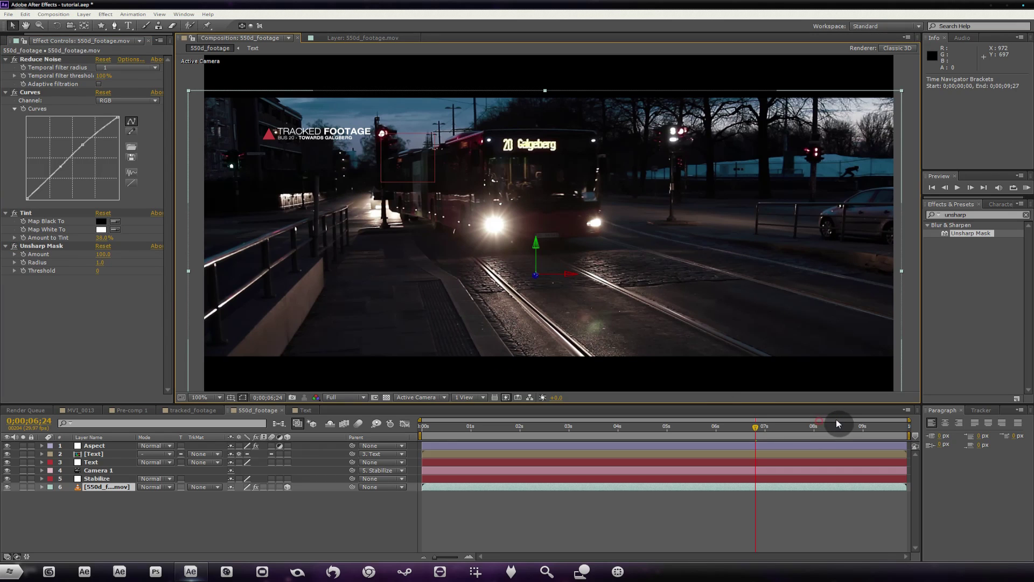
left_click_drag(835, 429, 641, 429)
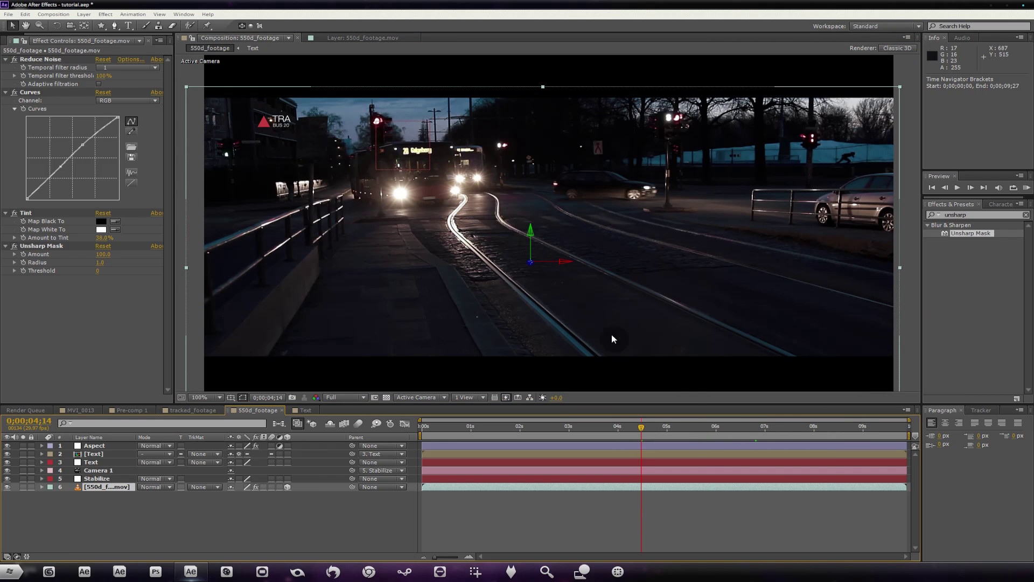
left_click(679, 429)
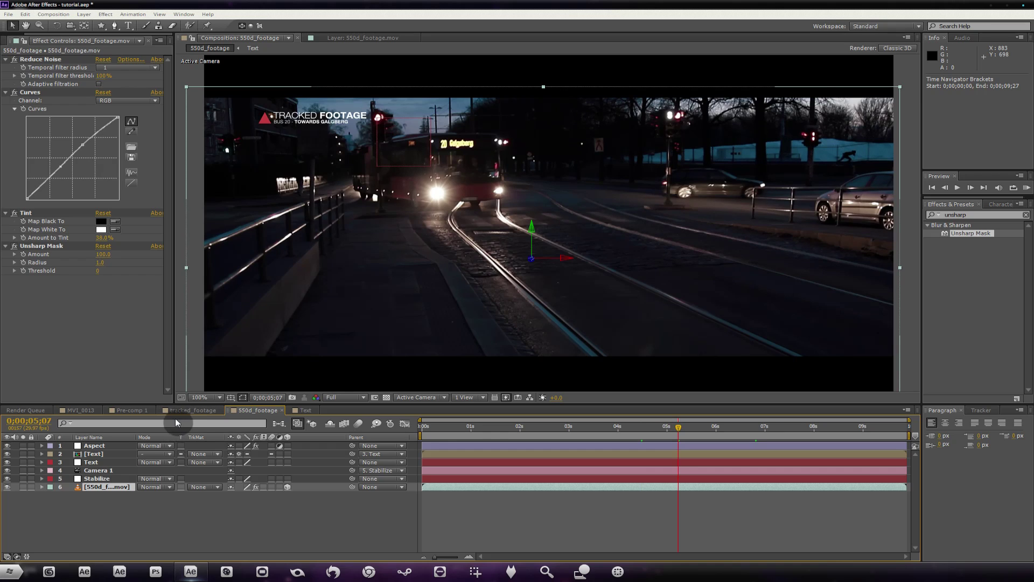
Step: Examine the finished reference shot in the tracked_footage composition, and minimize the window to reveal the desktop
left_click(191, 410)
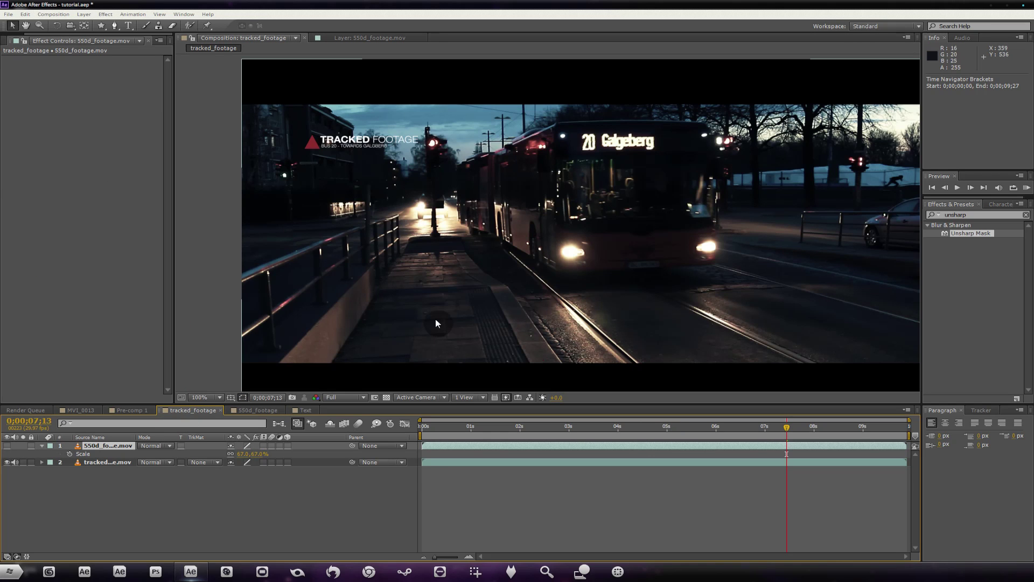
key("comma")
left_click_drag(440, 280, 440, 268)
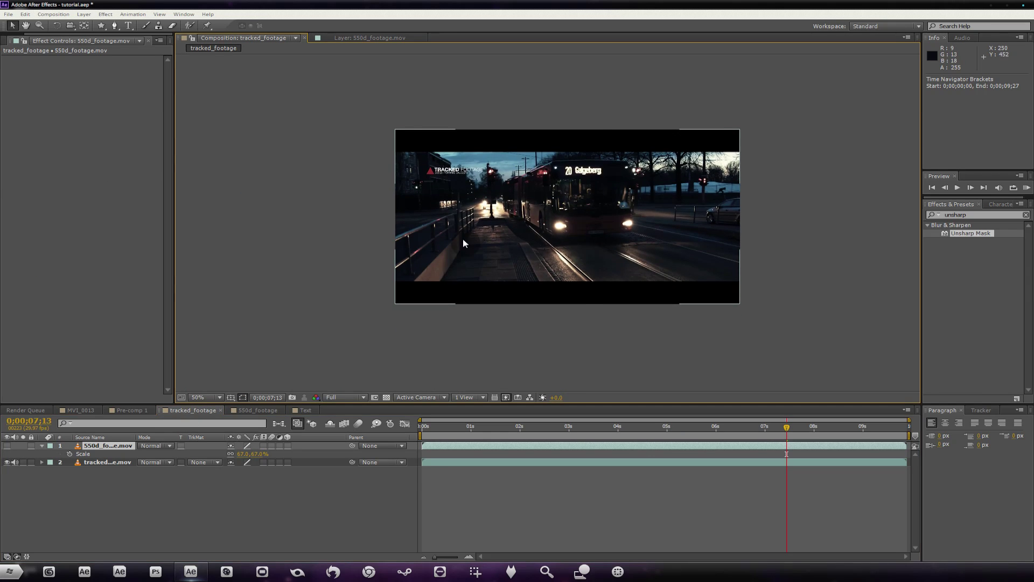
key("period")
left_click_drag(498, 245, 455, 254)
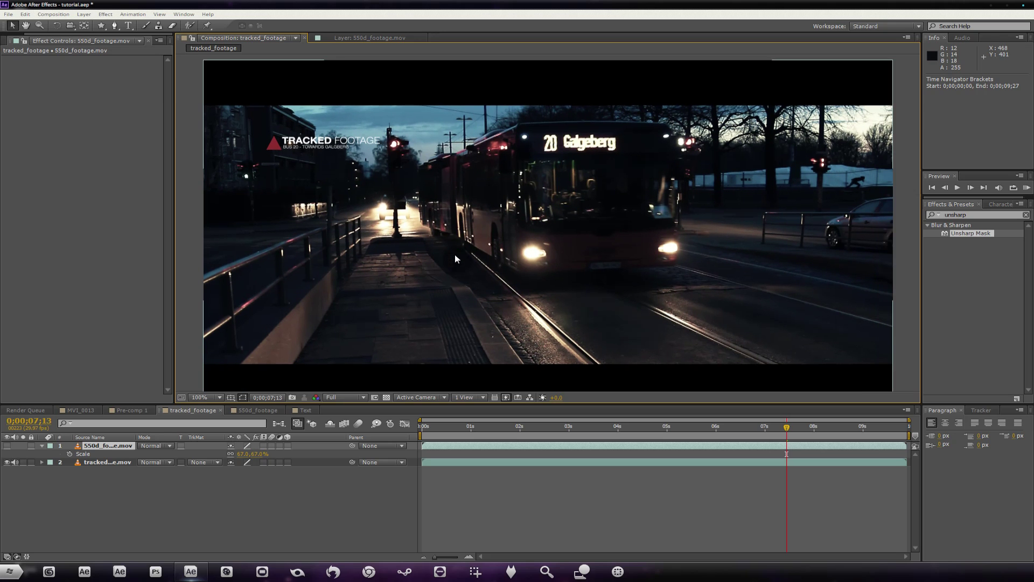
left_click_drag(553, 246, 568, 246)
left_click(992, 5)
left_click(625, 164)
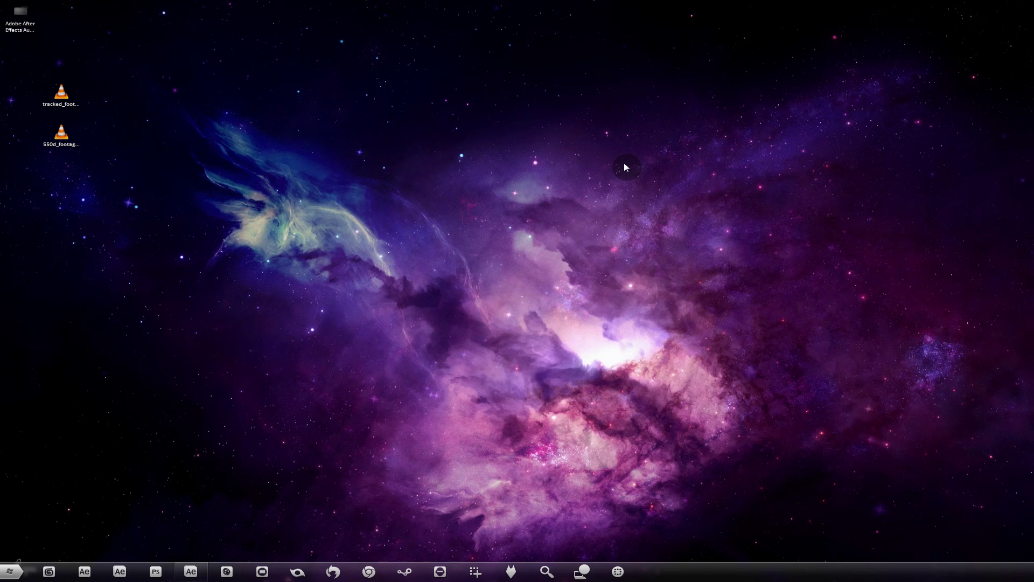